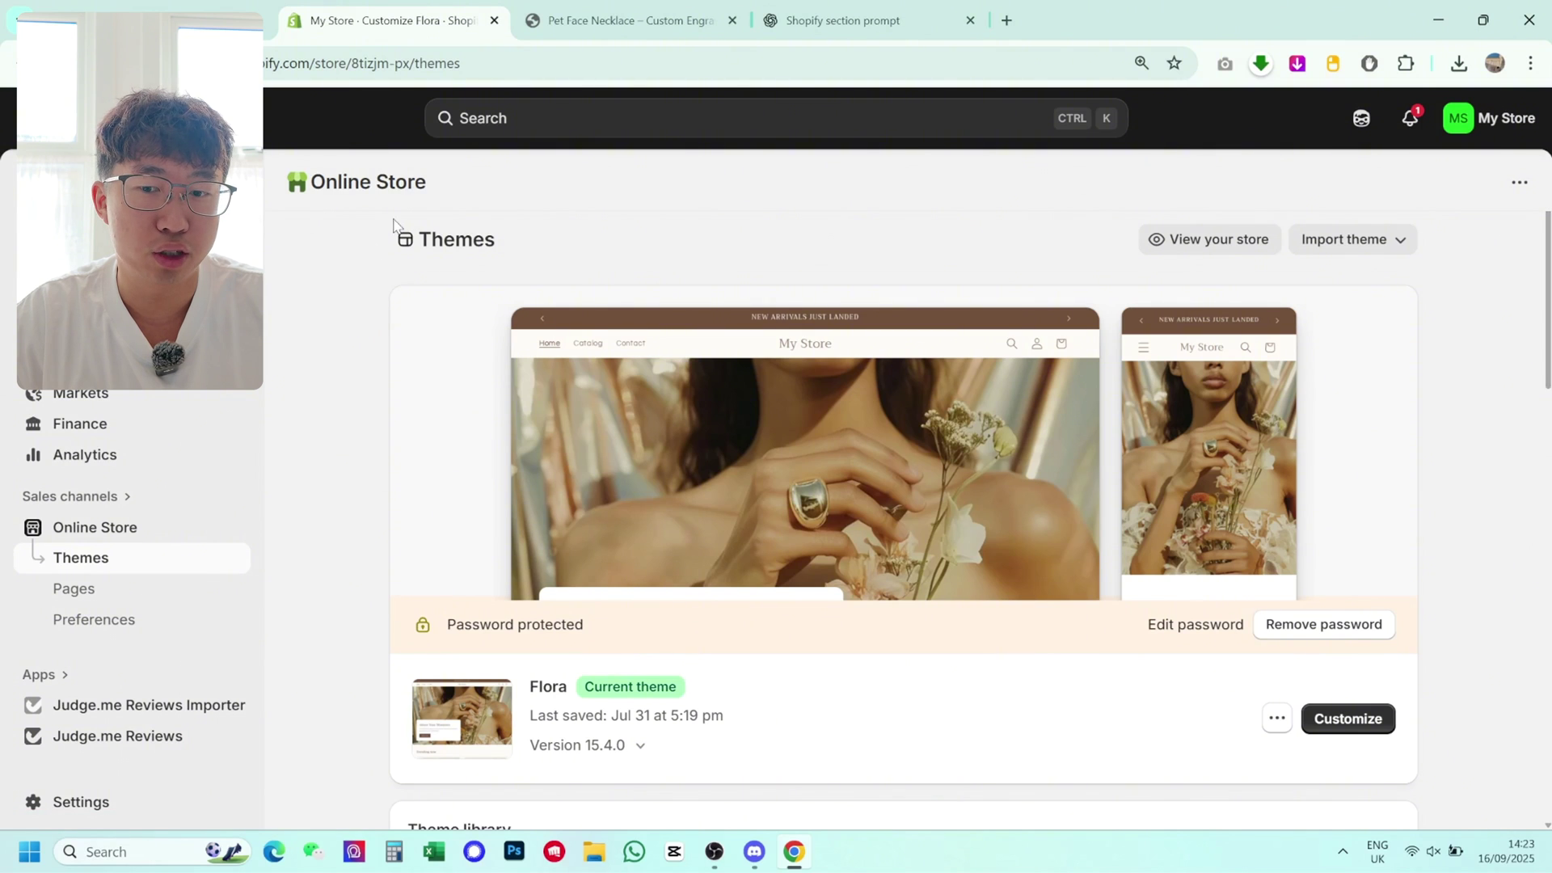
Step: Scroll the Themes page to review the current Flora theme and the Dawn theme in the library
scroll(620, 451, down, 4)
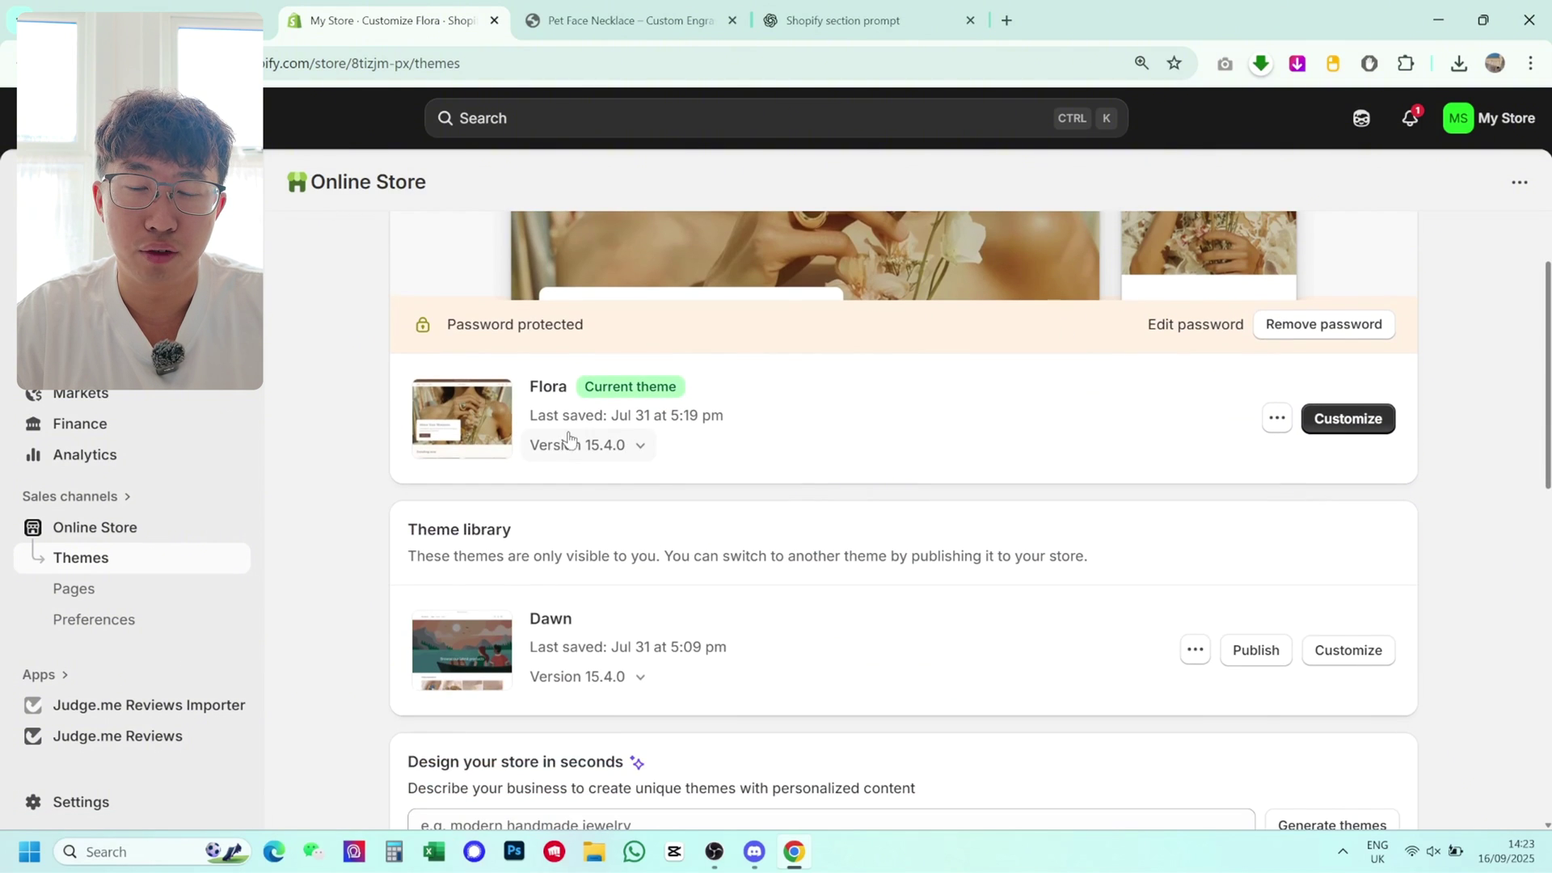
scroll(928, 464, up, 4)
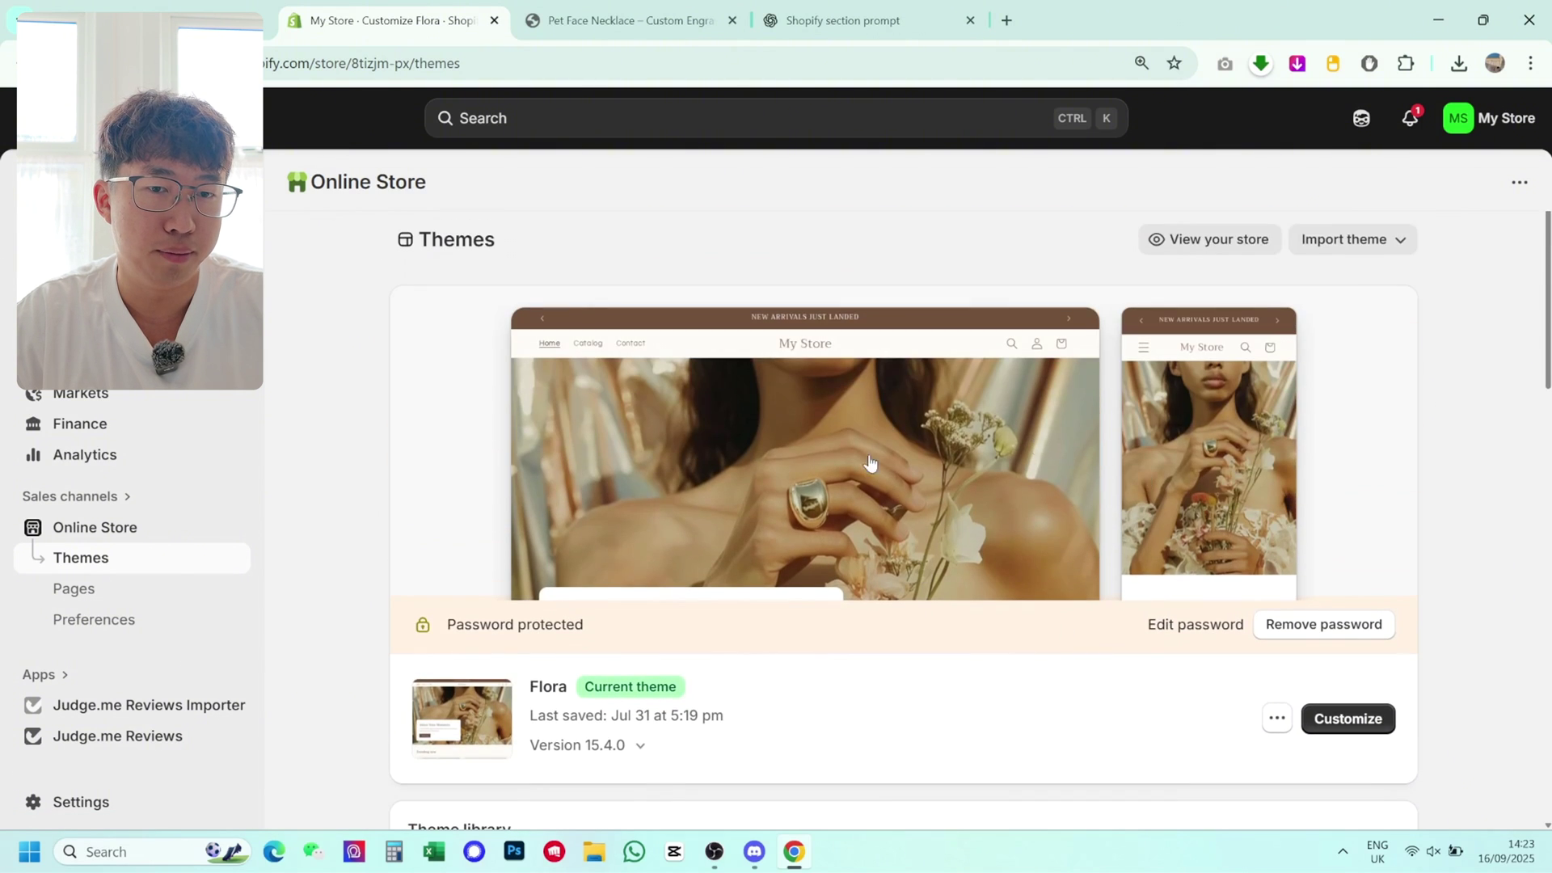
scroll(1212, 646, down, 1)
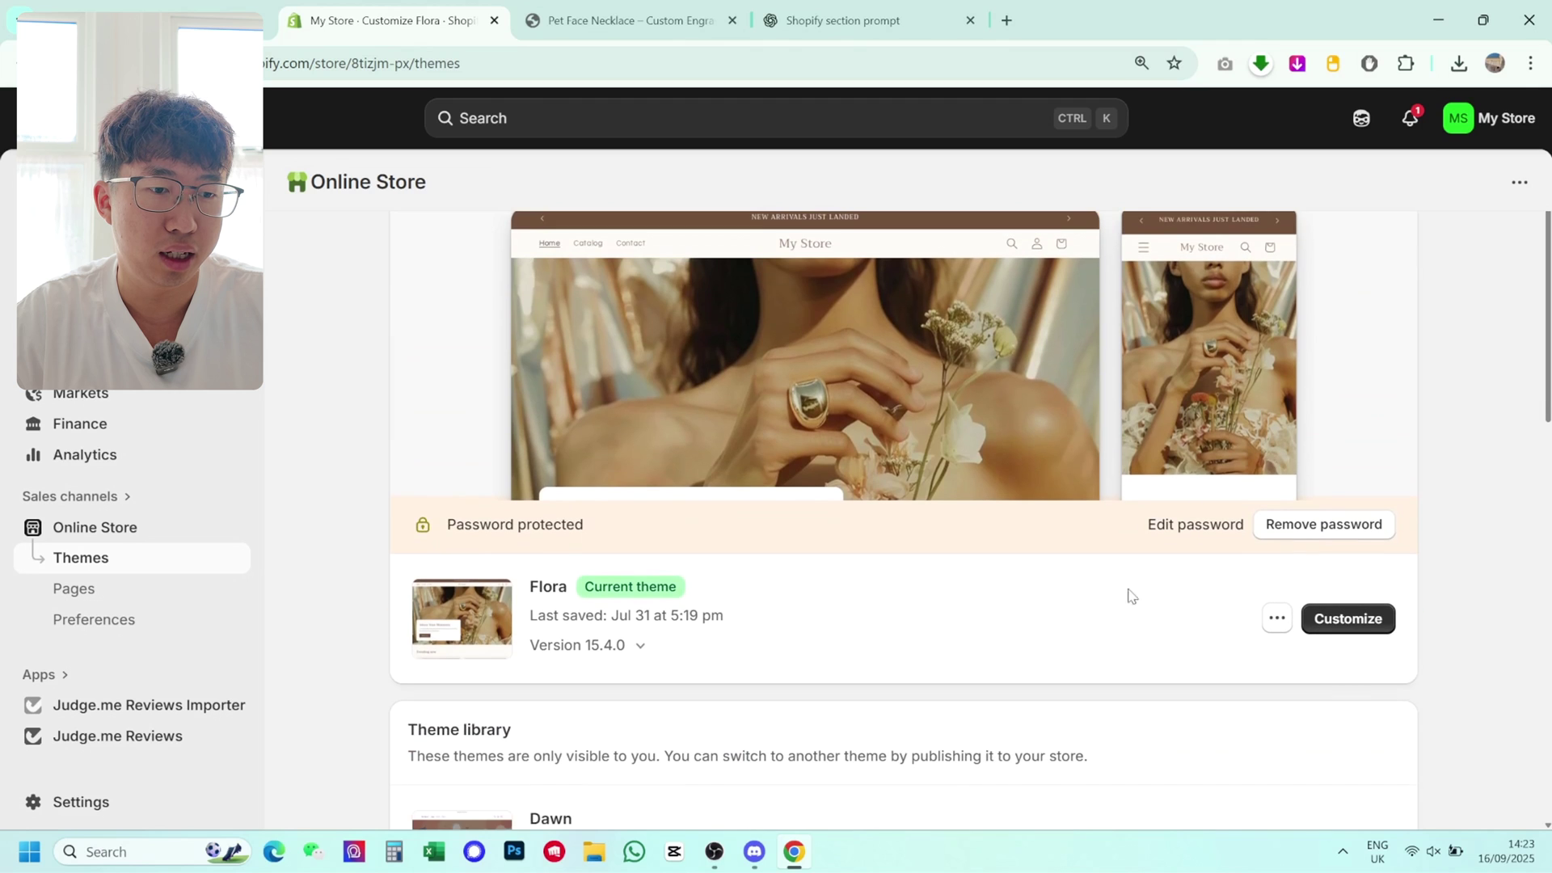
Step: Open the Flora theme editor on the home page and decline the cookie notice
click(1347, 619)
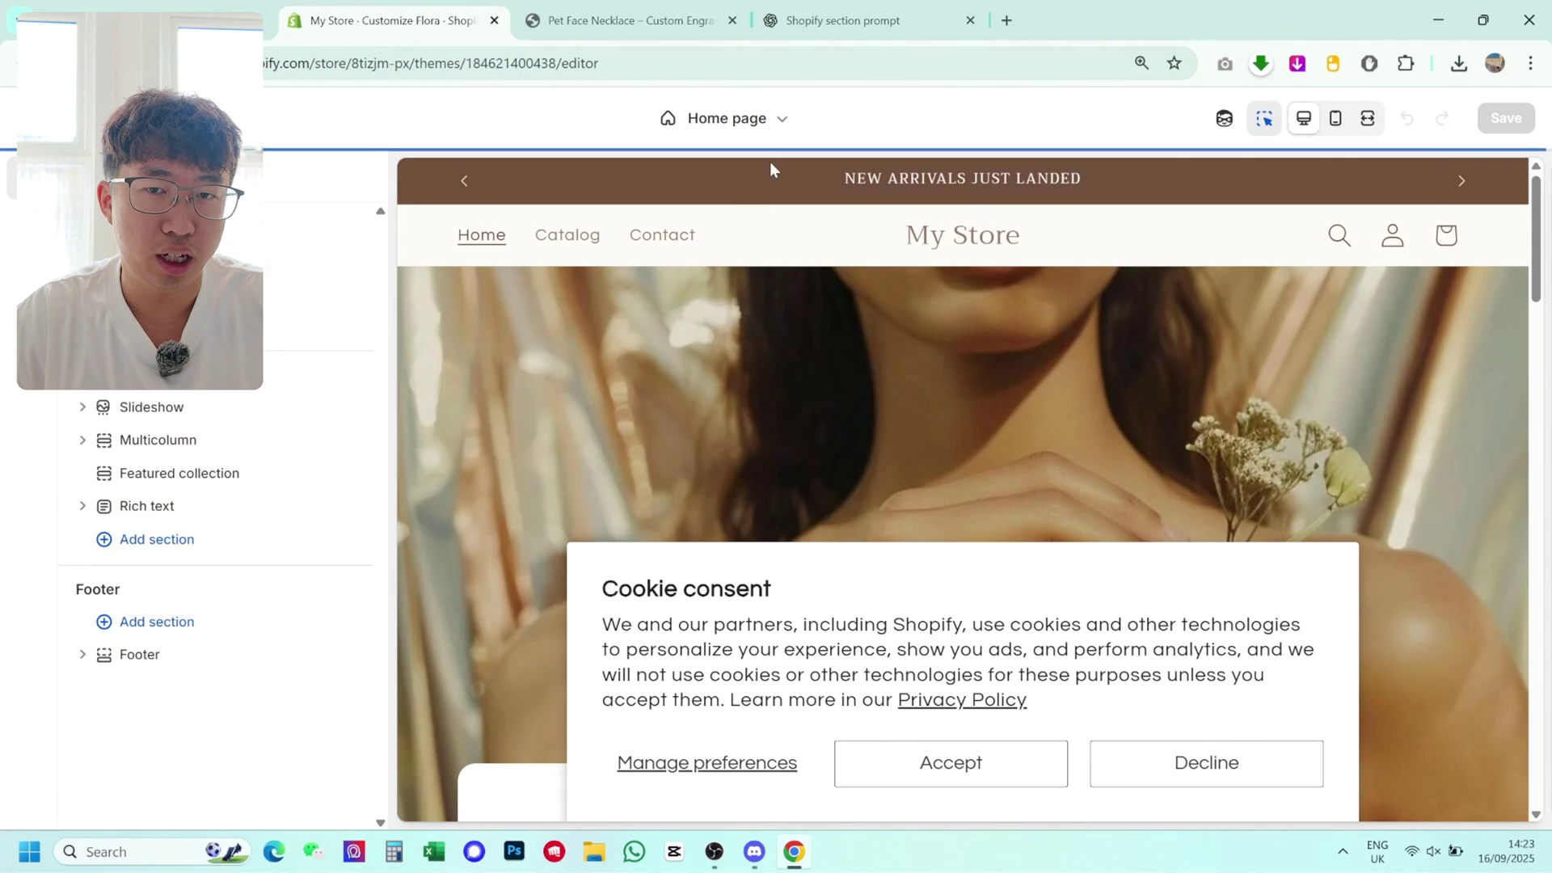
click(1207, 776)
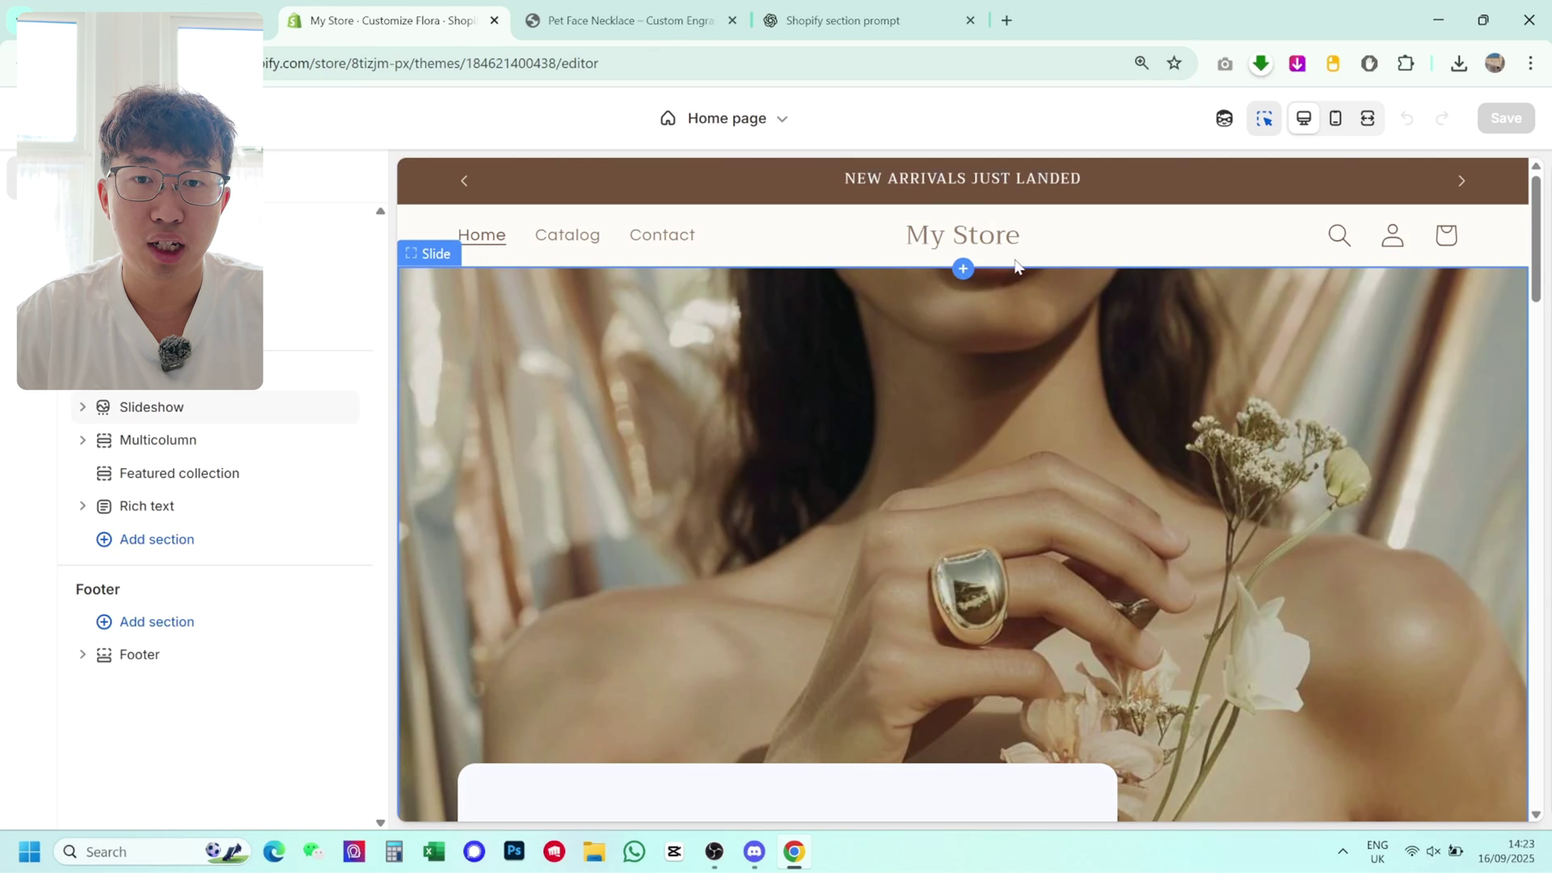
scroll(970, 348, down, 15)
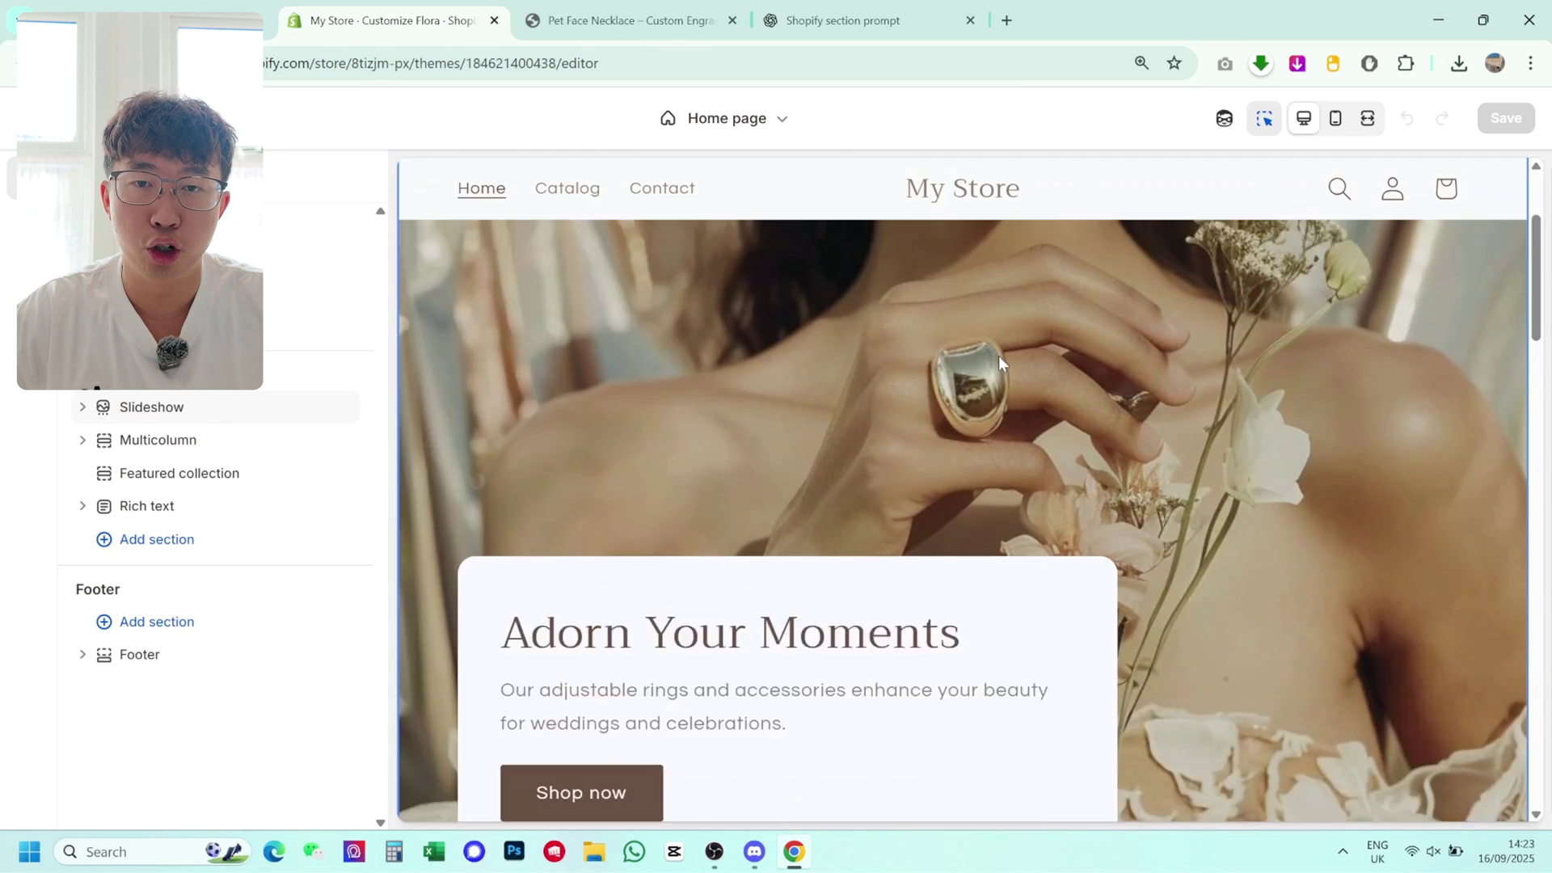
scroll(954, 350, up, 15)
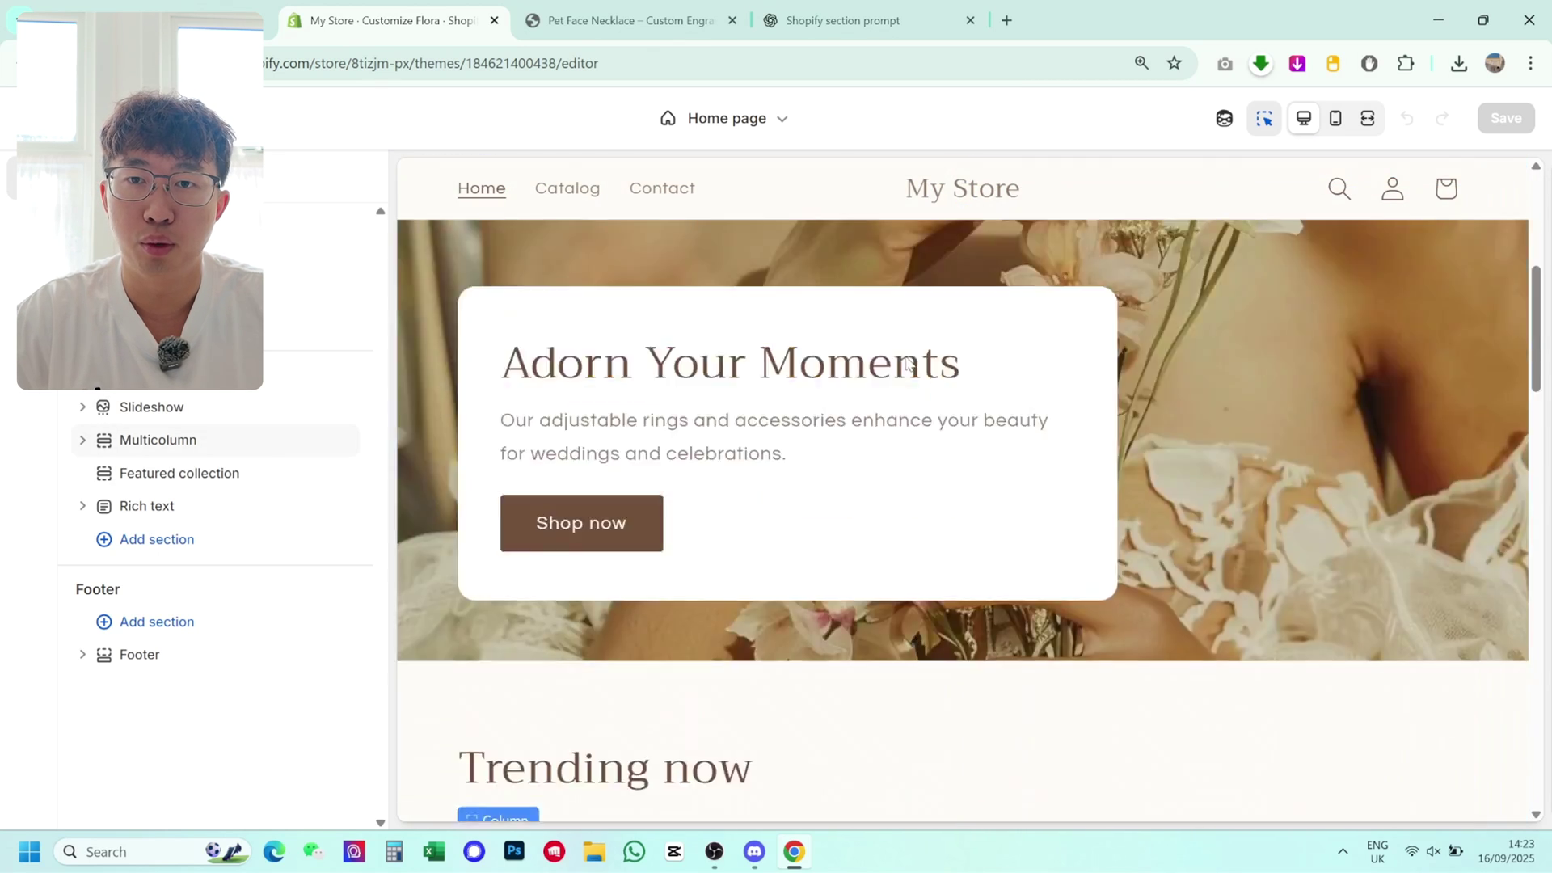
Step: Go to the PupRing home page and scroll through its sections
click(622, 20)
click(728, 137)
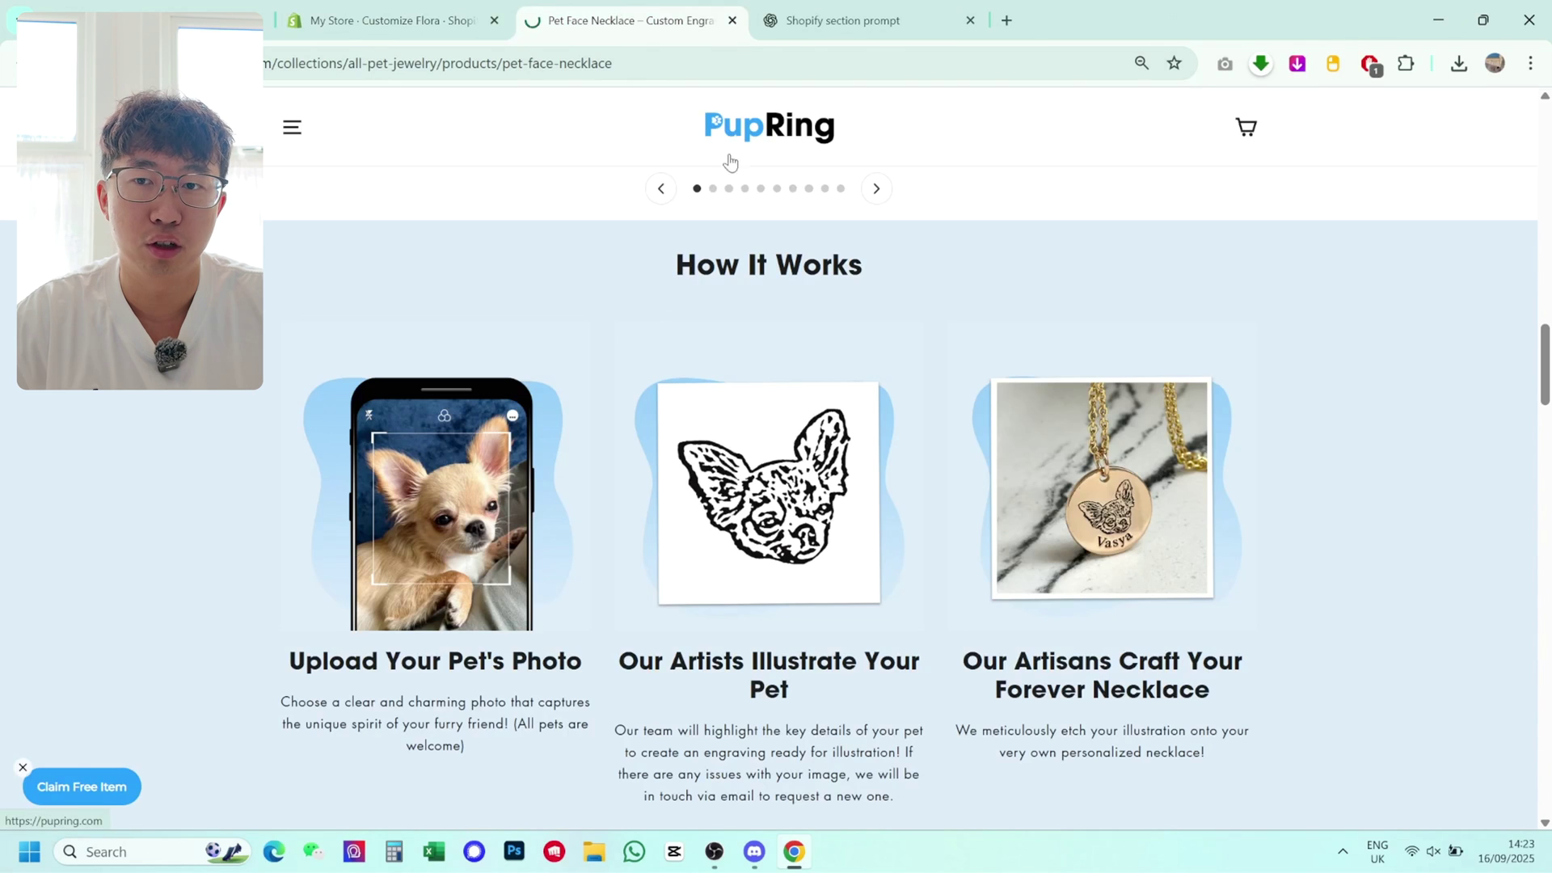
scroll(834, 423, down, 20)
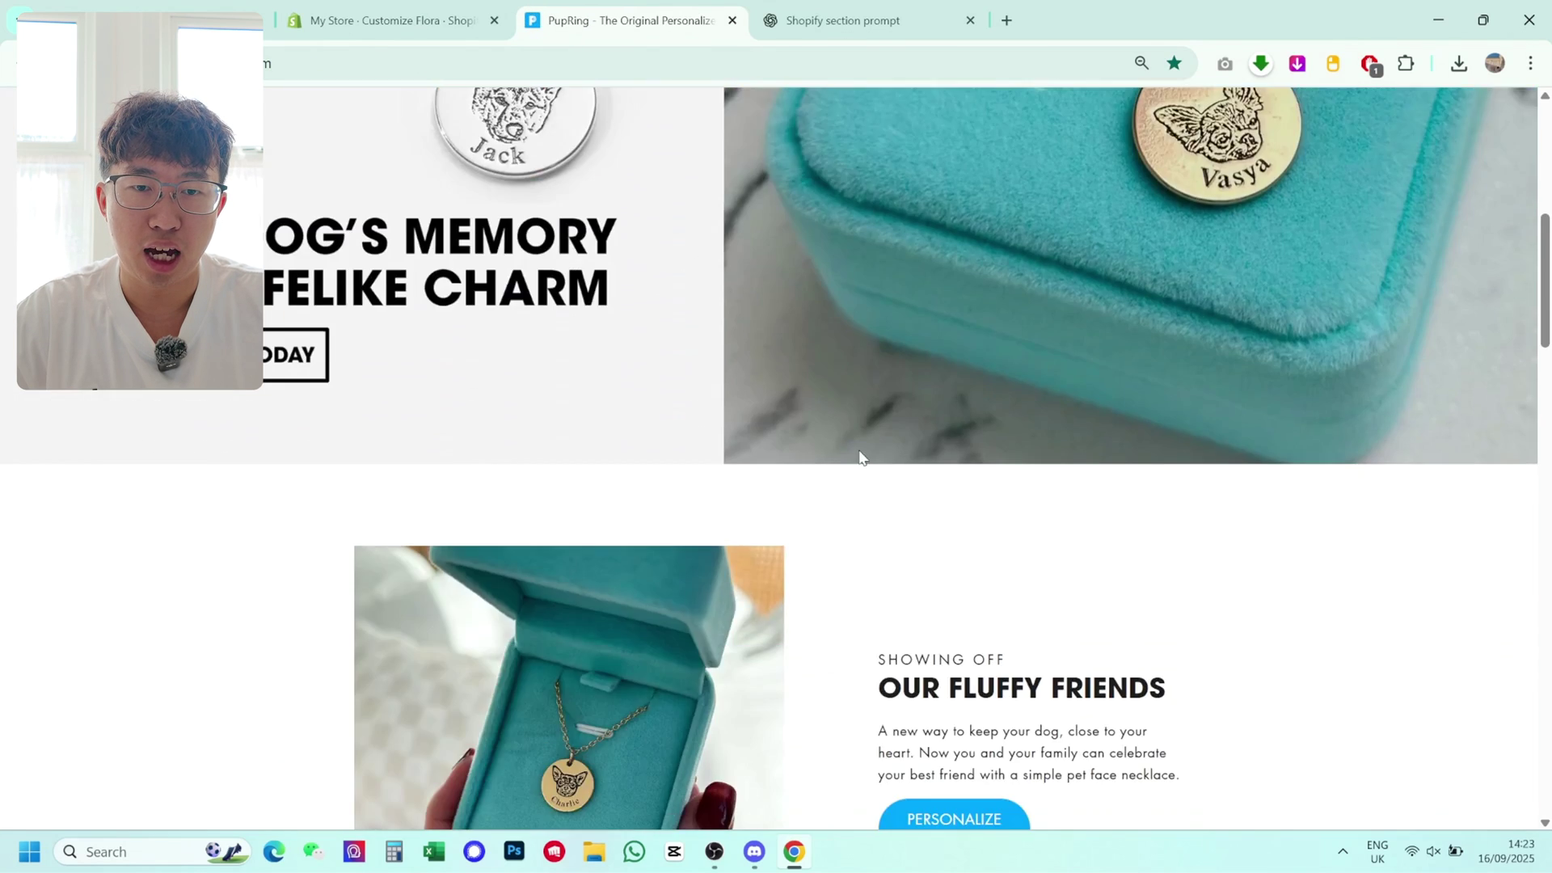
scroll(855, 447, down, 5)
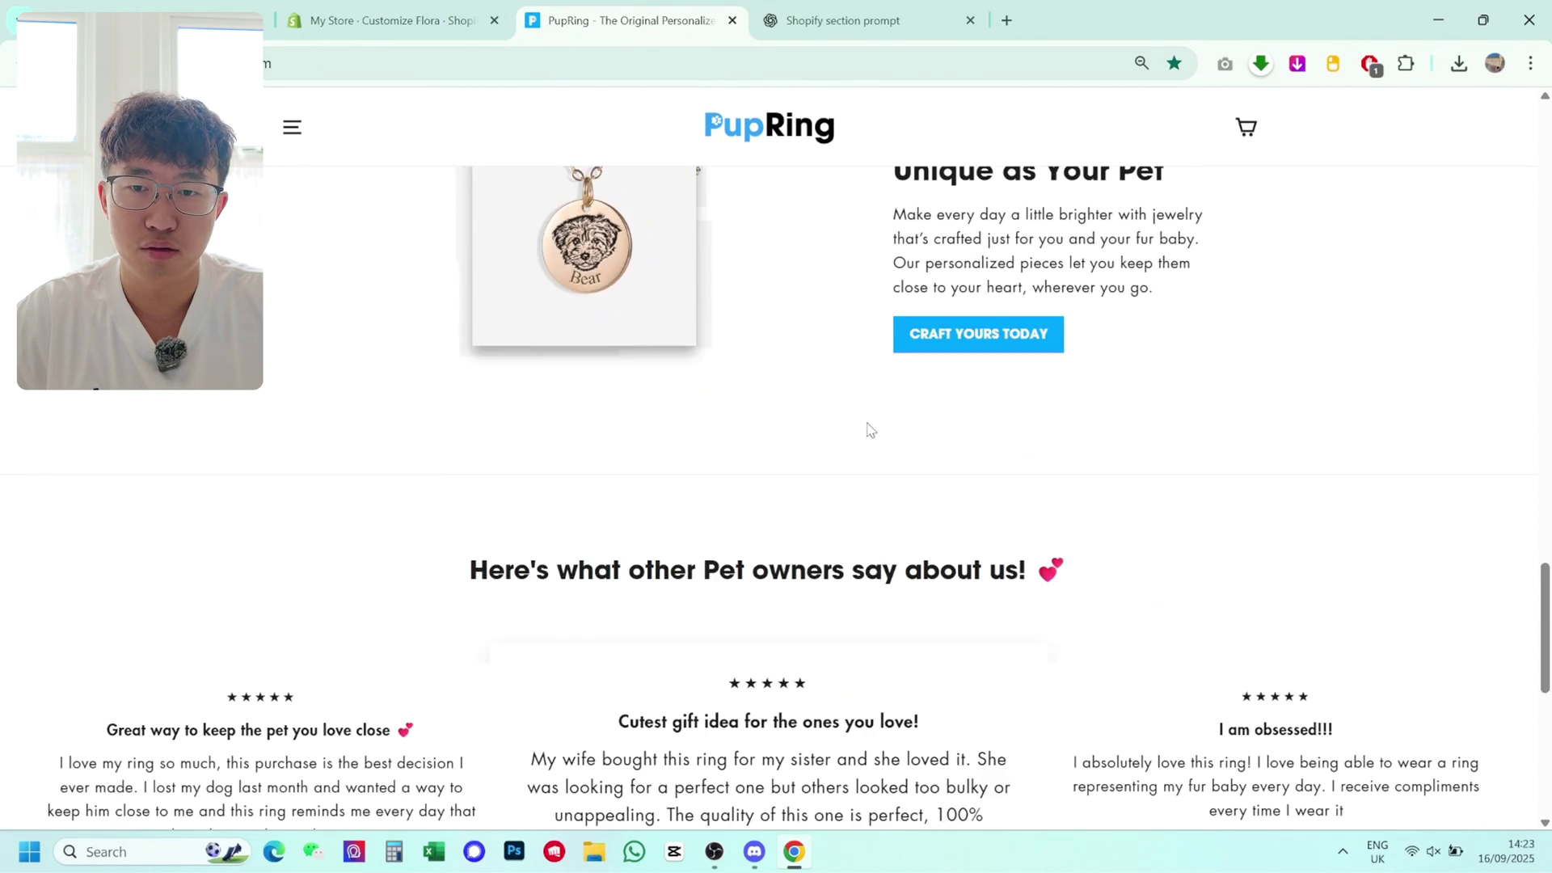
scroll(866, 429, up, 4)
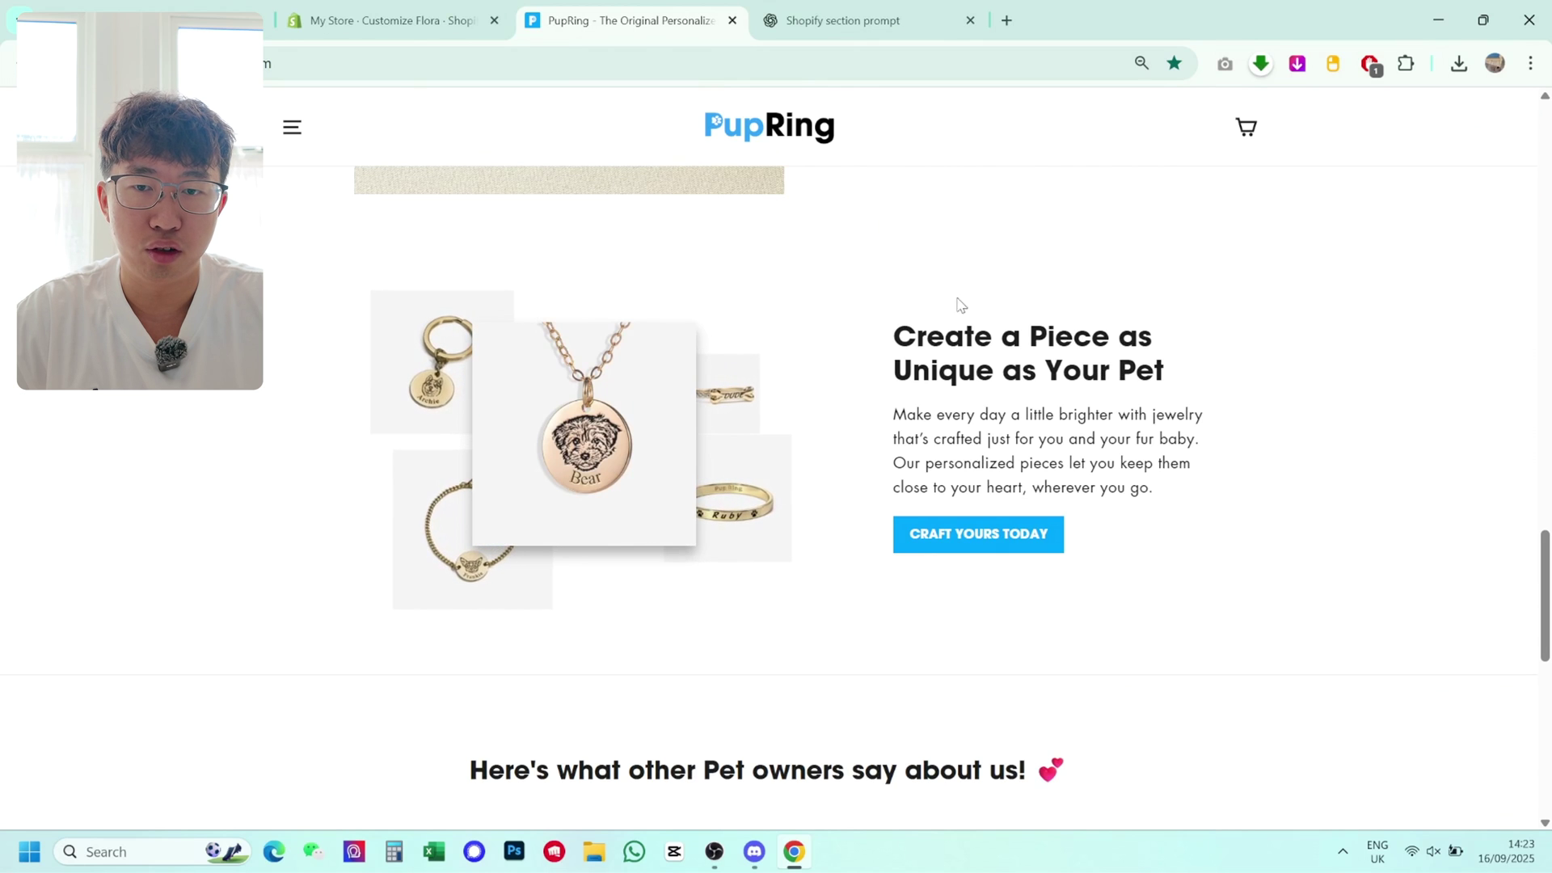
scroll(1067, 441, down, 5)
scroll(1059, 440, up, 5)
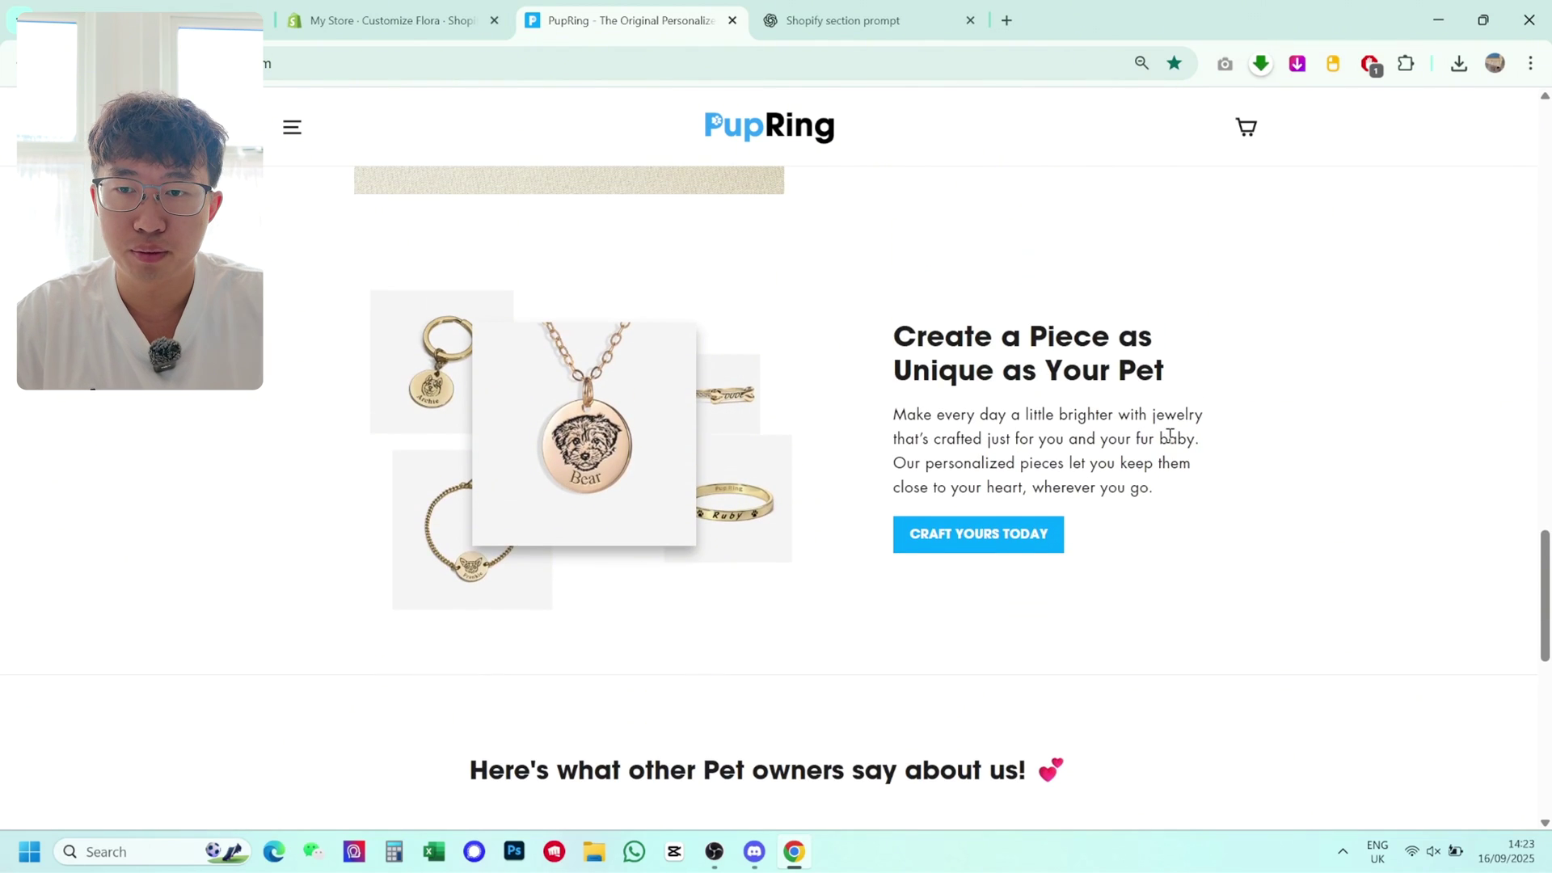
Step: Take a screenshot of the 'Create a Piece as Unique as Your Pet' collage section
key(super+shift+s)
drag(323, 253, 1223, 658)
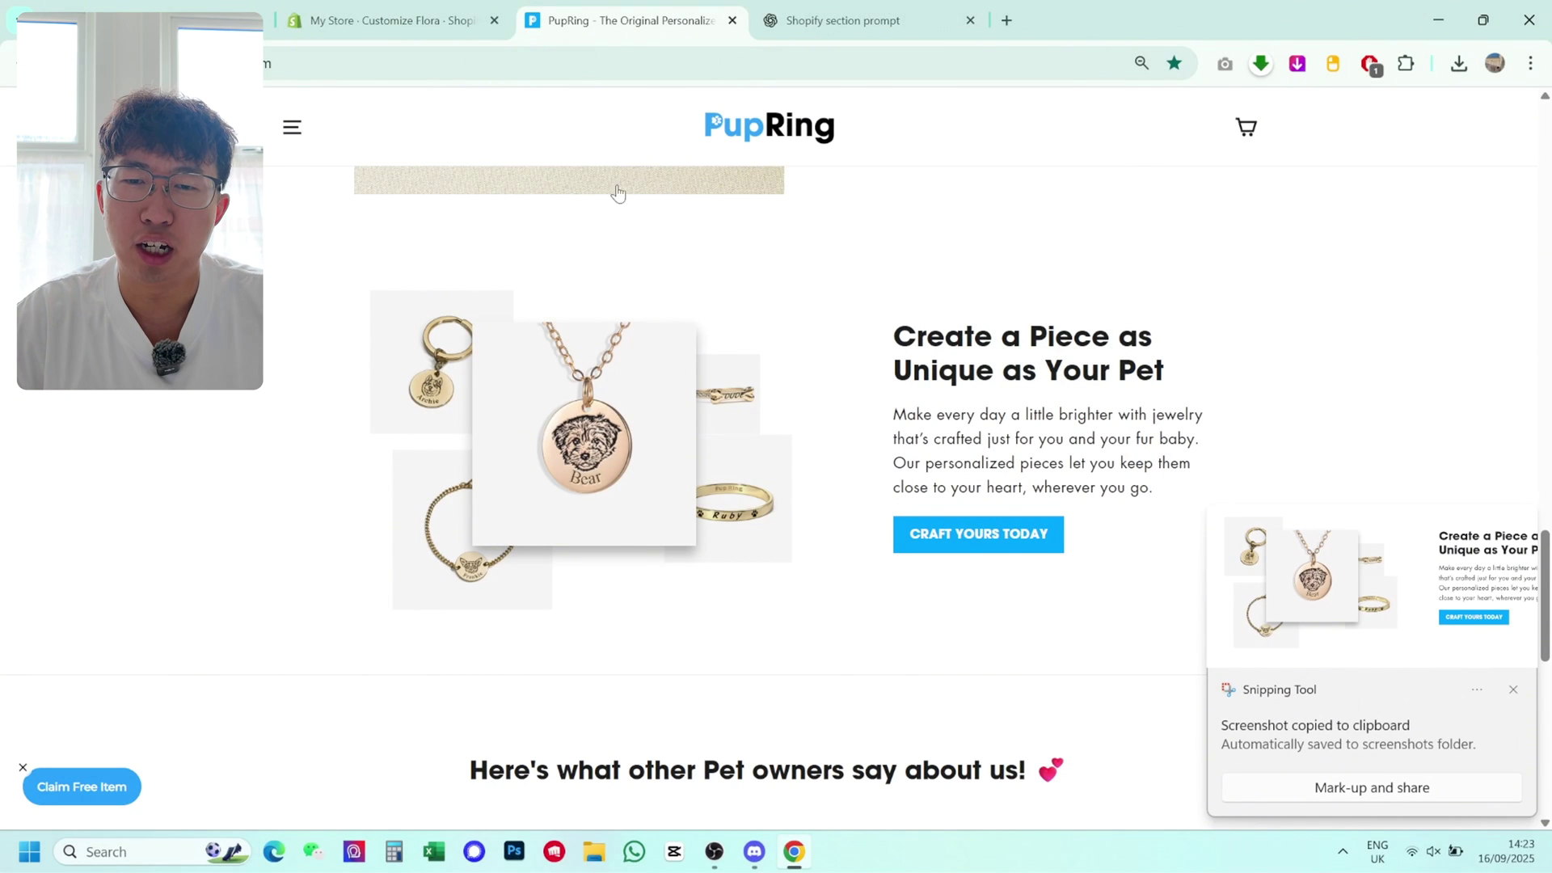
scroll(742, 314, up, 15)
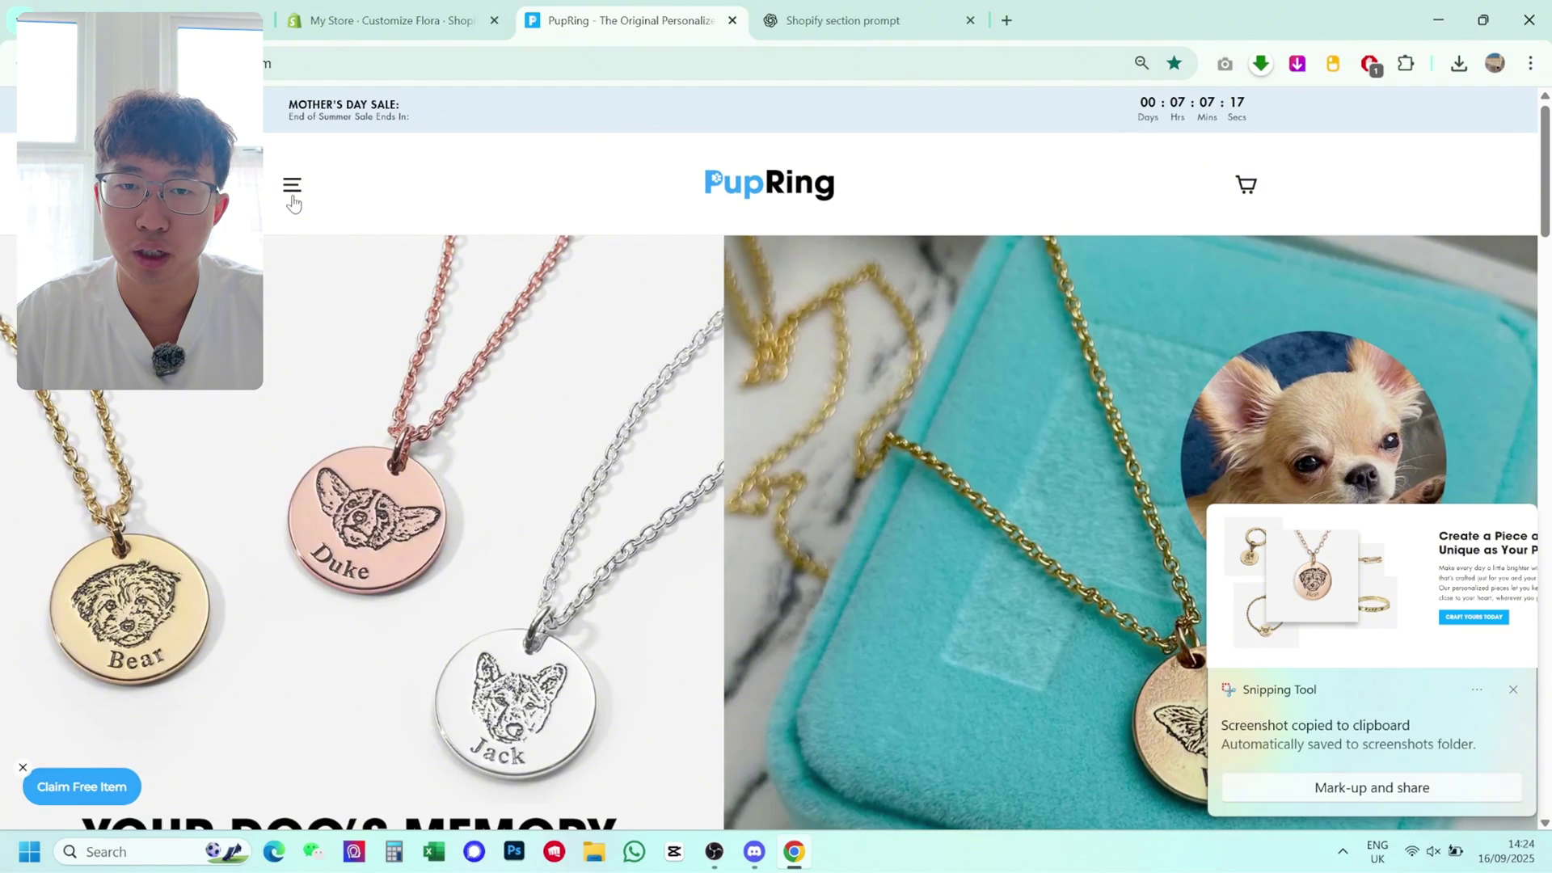
Step: Open the Best Sellers collection page
click(293, 185)
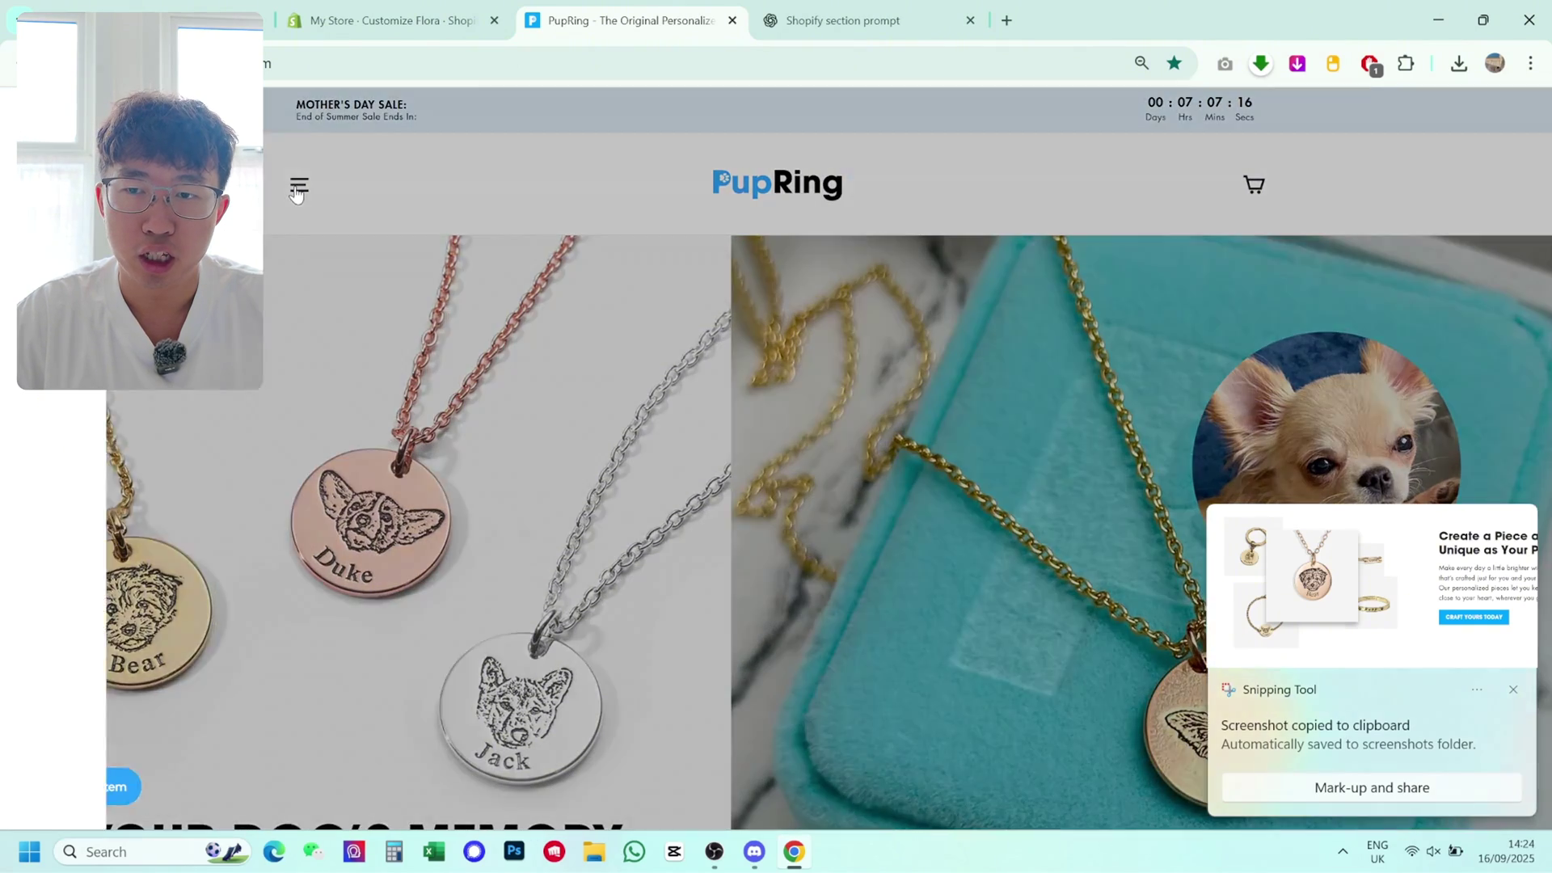
click(783, 260)
scroll(579, 433, down, 7)
scroll(579, 433, down, 3)
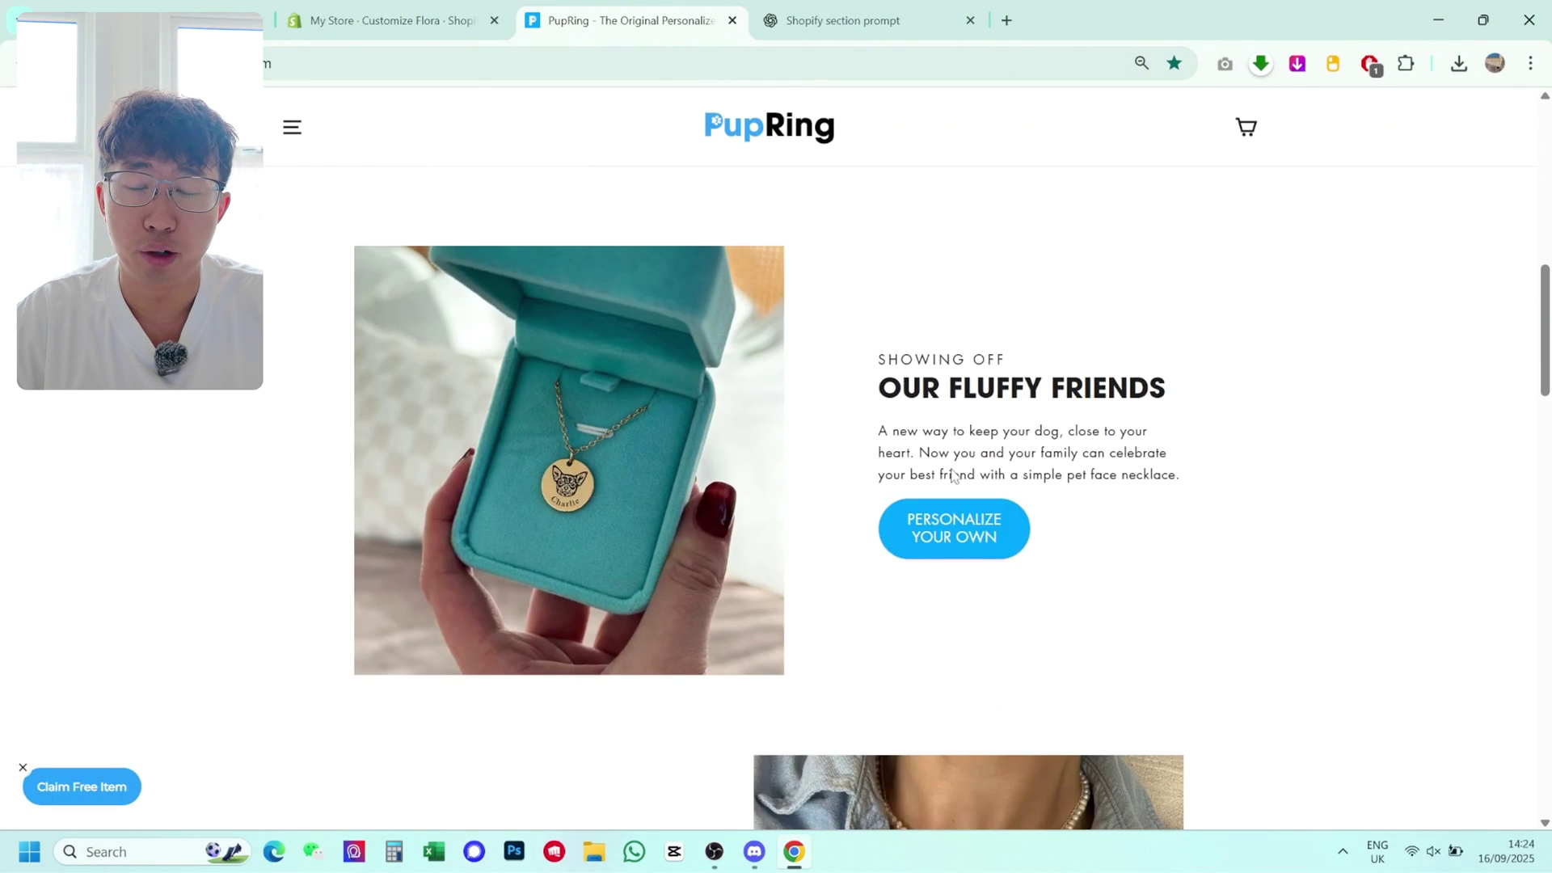
click(954, 526)
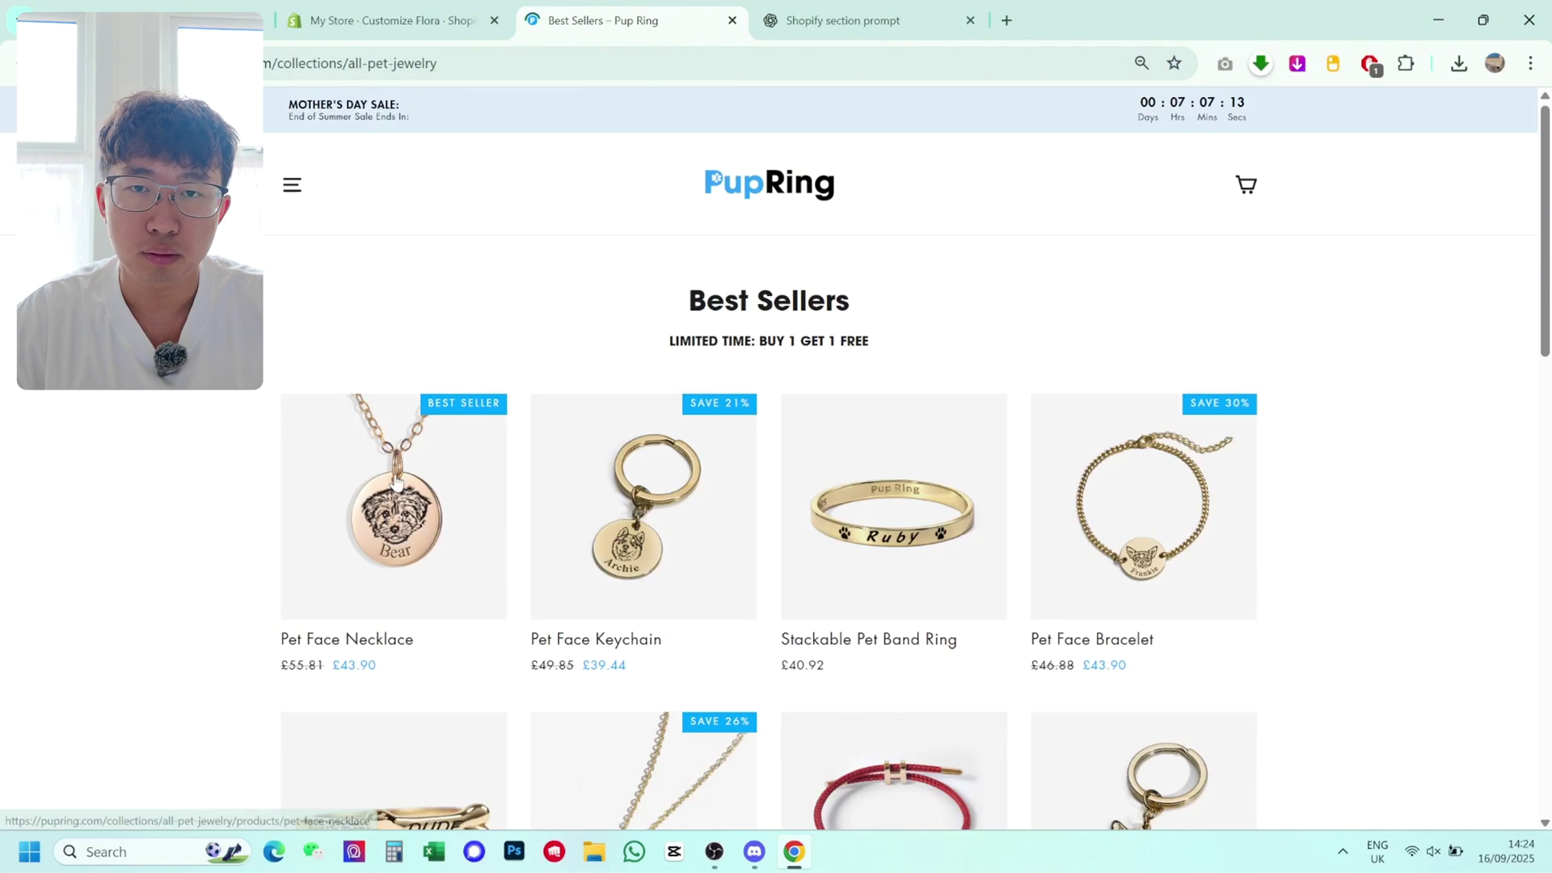
Step: Open the Pet Face Necklace page and page through its testimonials carousel to the last reviews
click(392, 462)
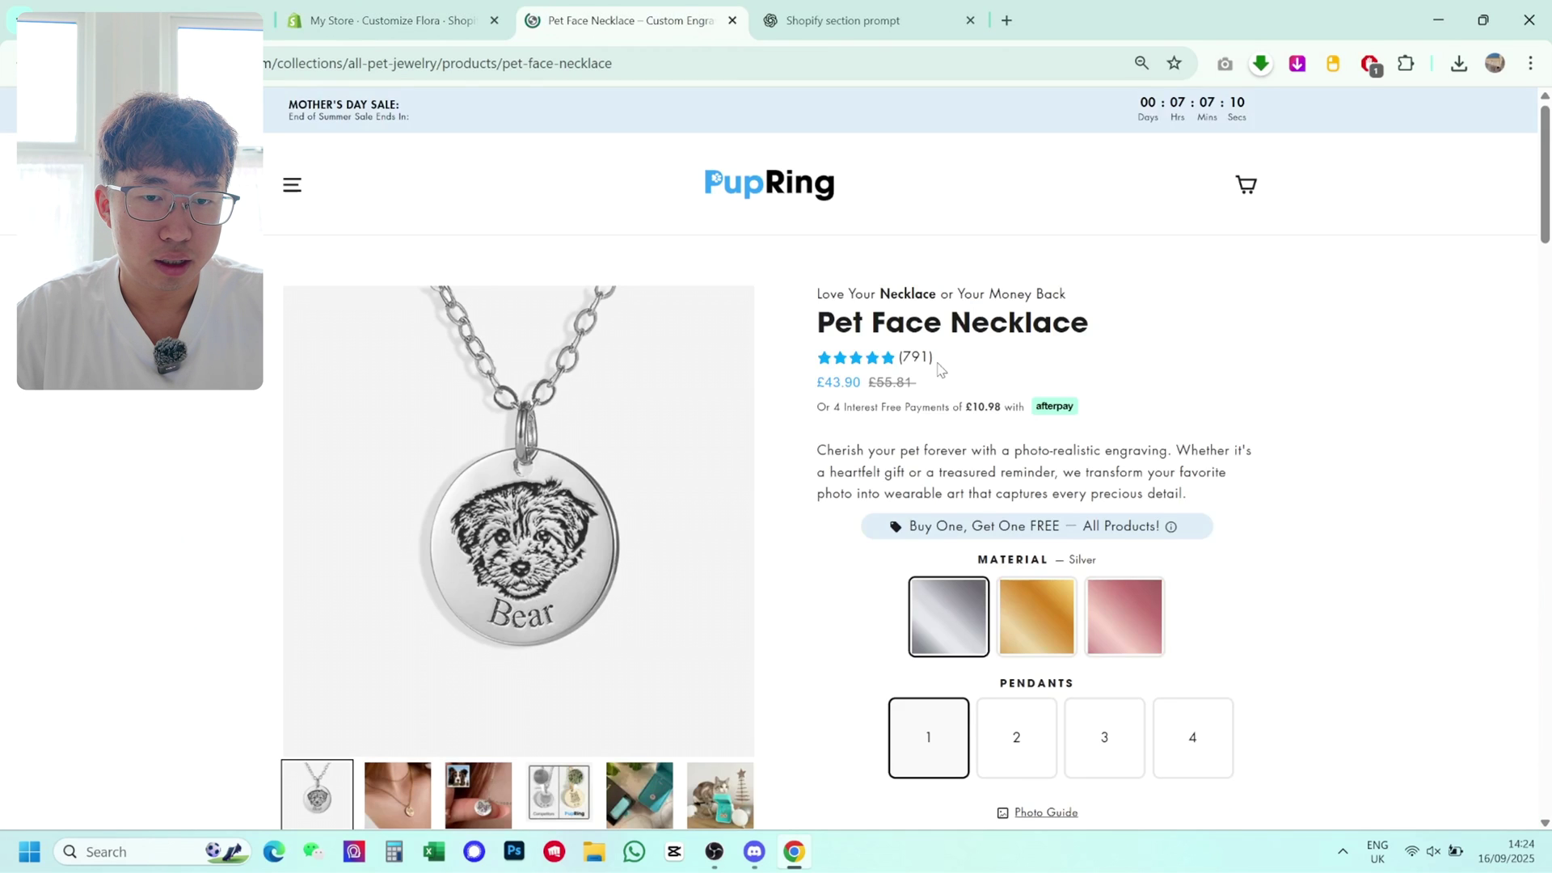
scroll(1151, 368, down, 5)
scroll(1151, 368, down, 15)
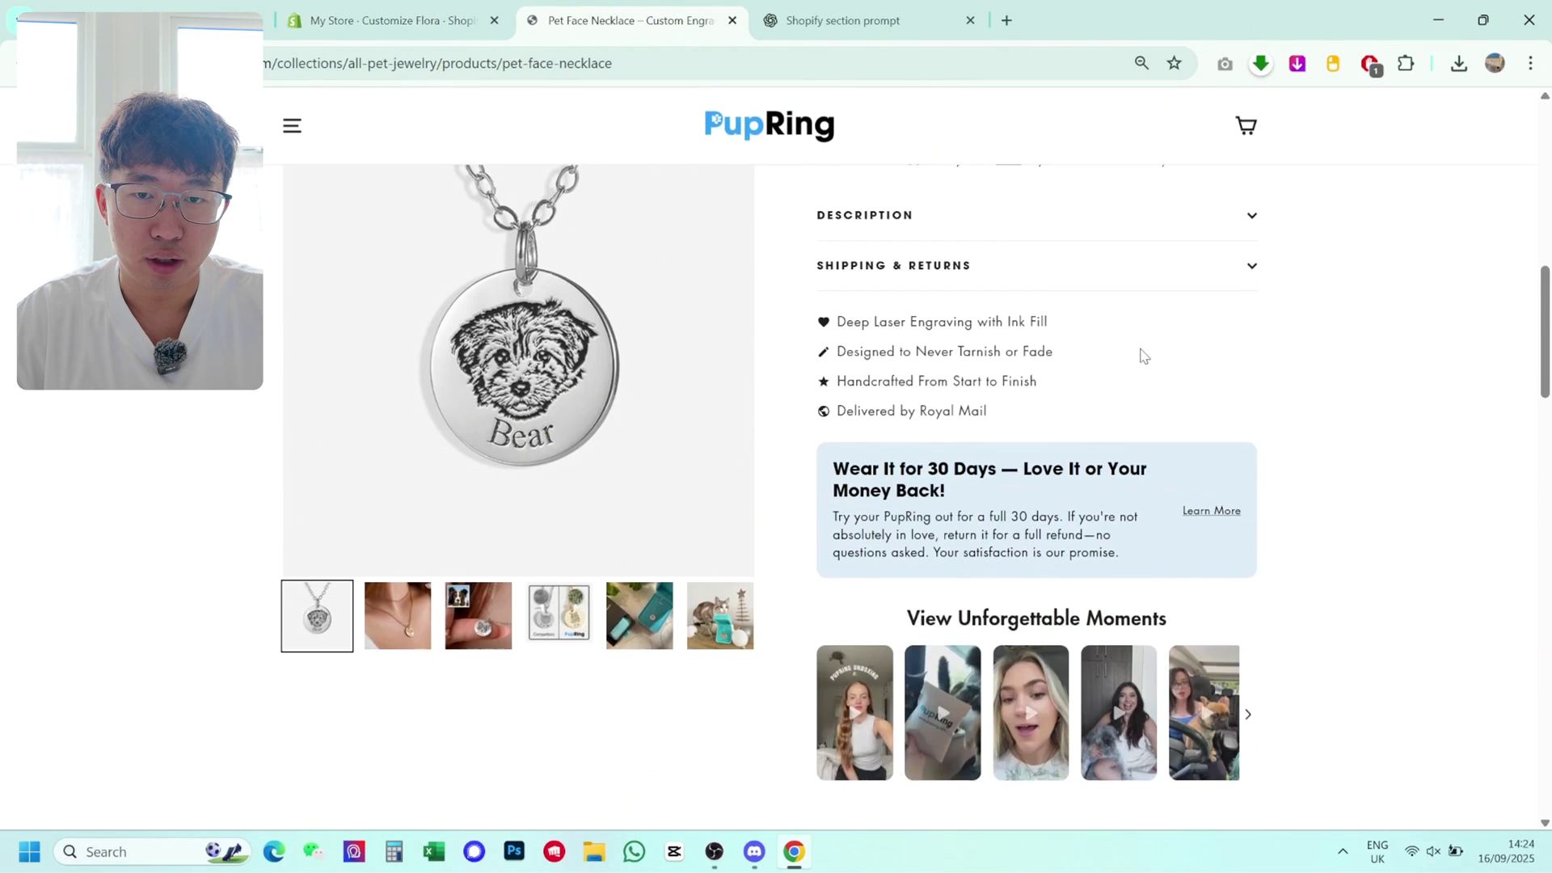
scroll(1262, 357, down, 1)
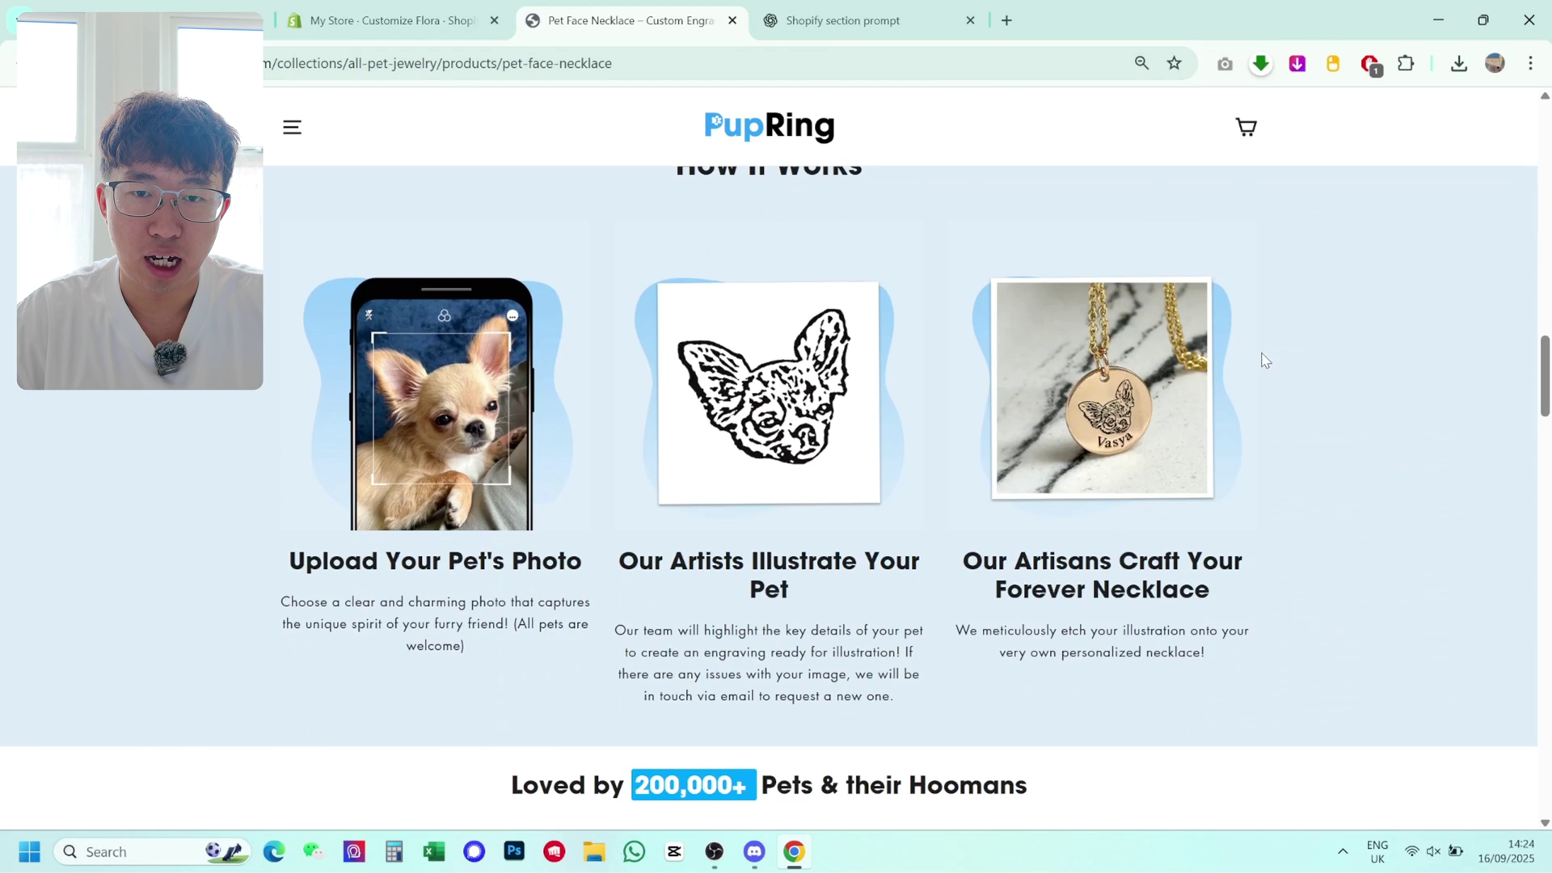
scroll(1265, 359, up, 1)
scroll(643, 349, down, 8)
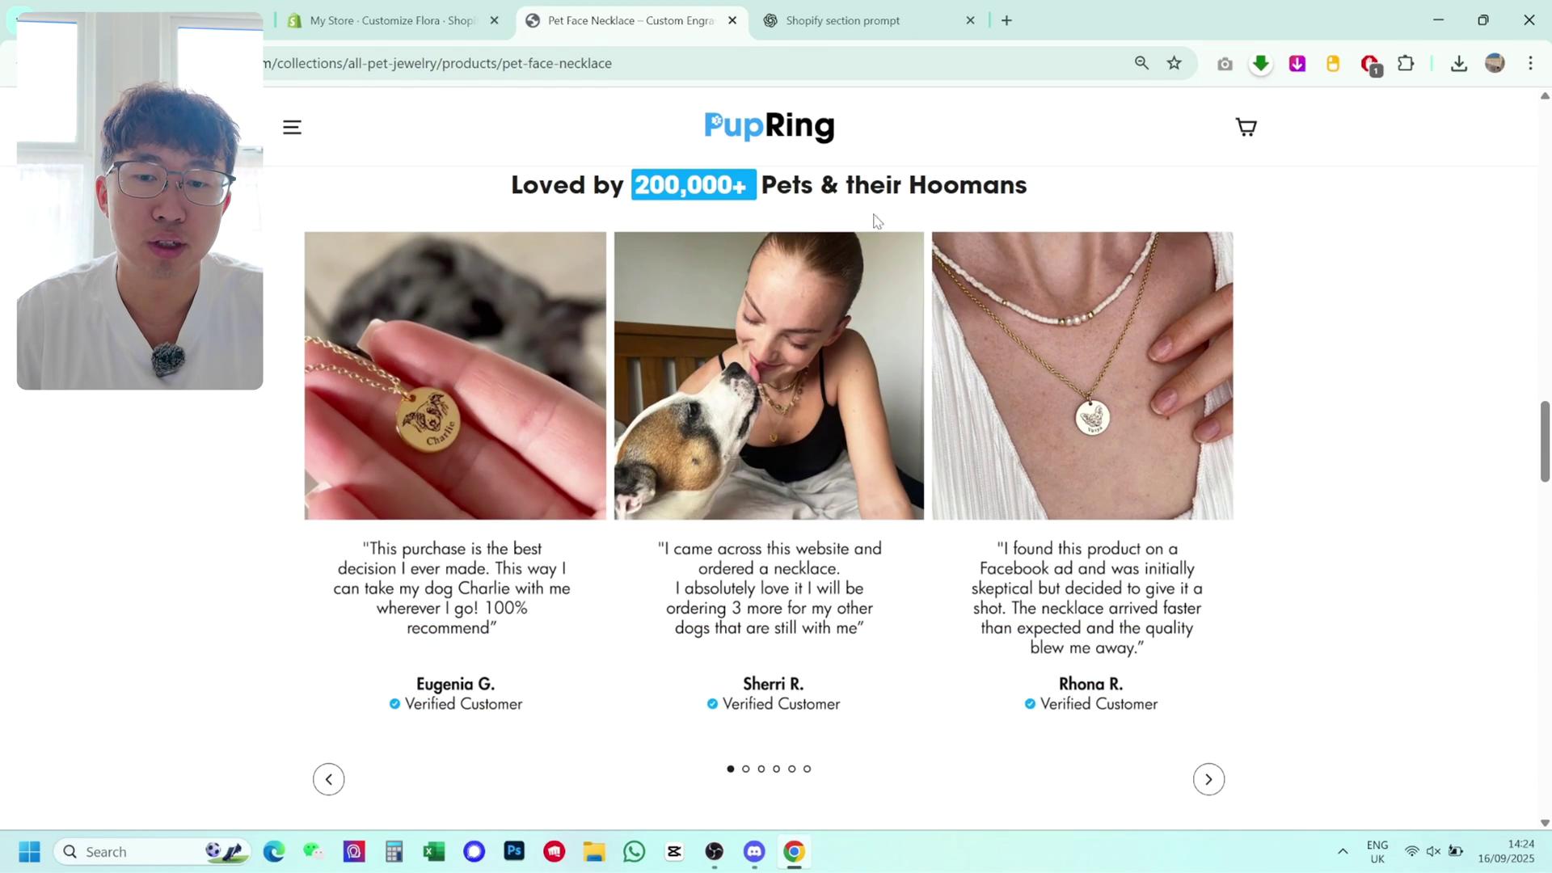
click(1208, 780)
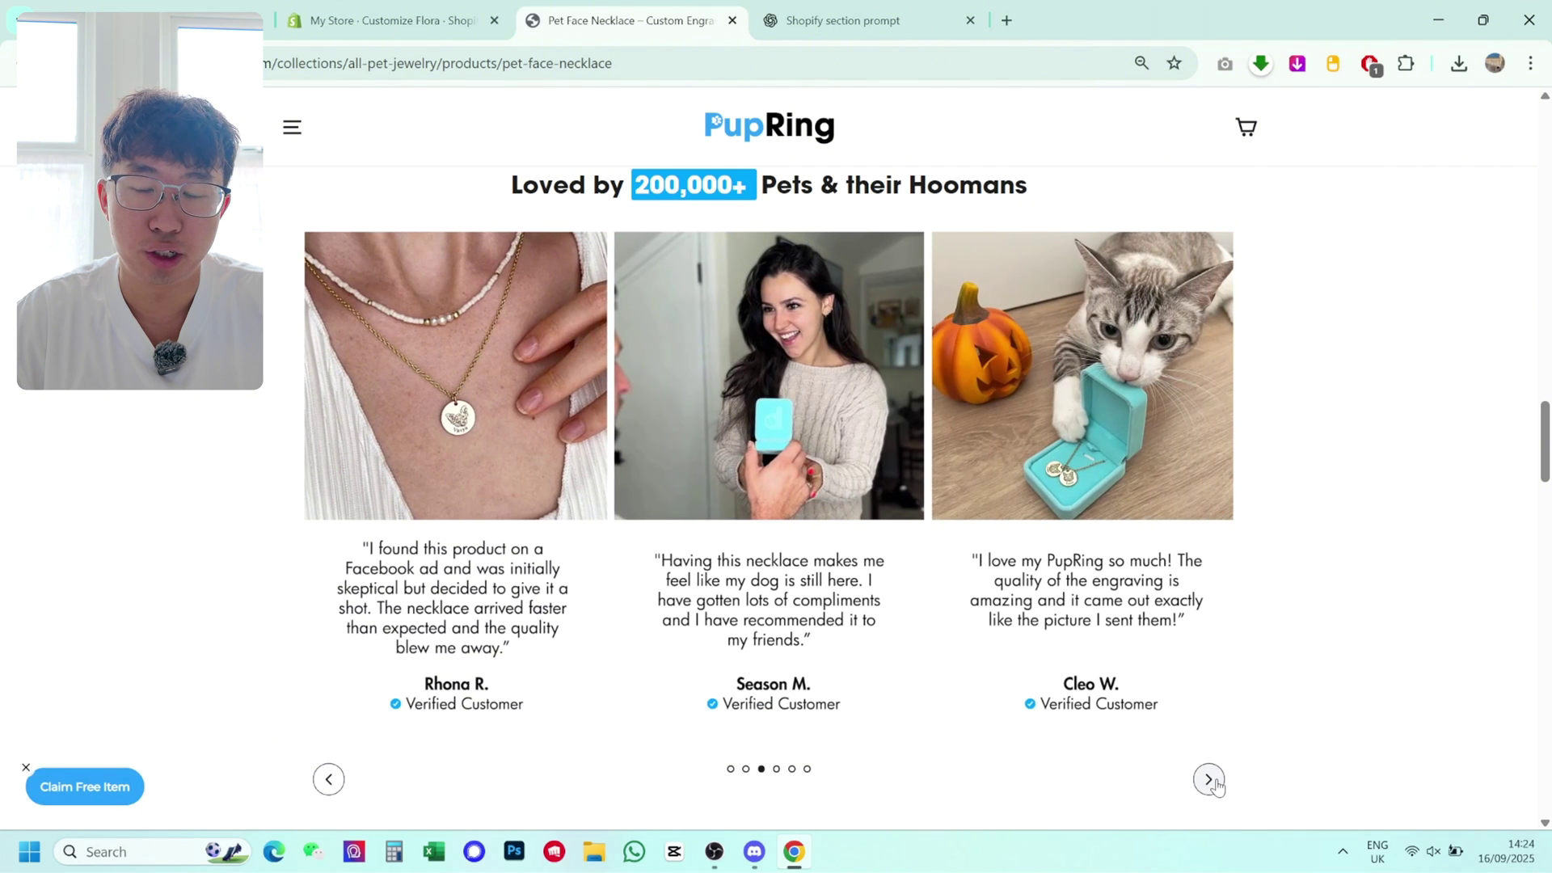
click(1209, 780)
click(1209, 779)
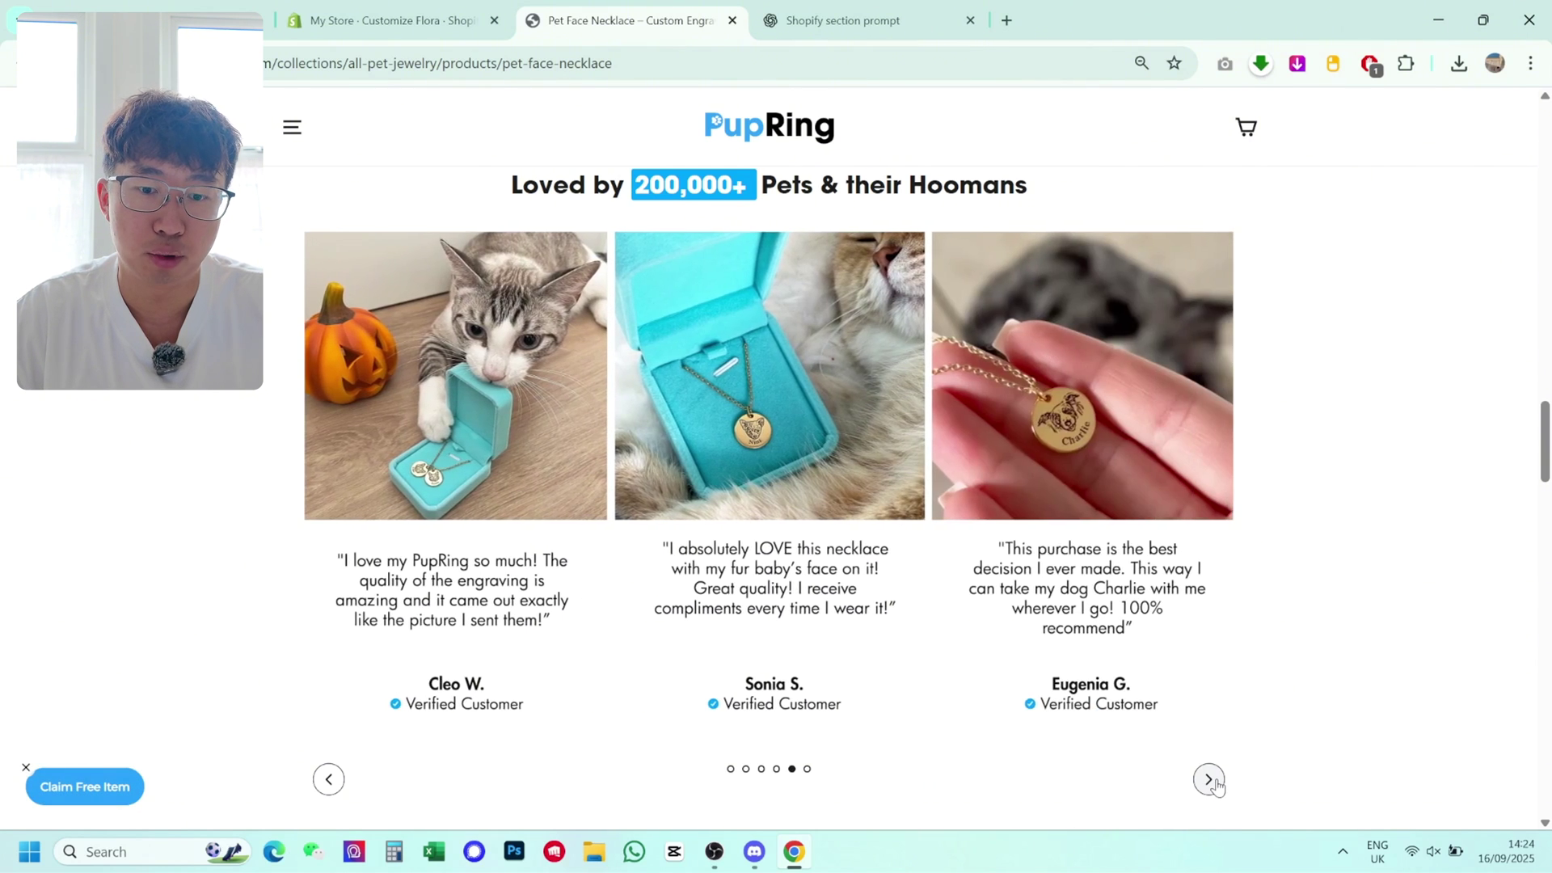
click(1209, 780)
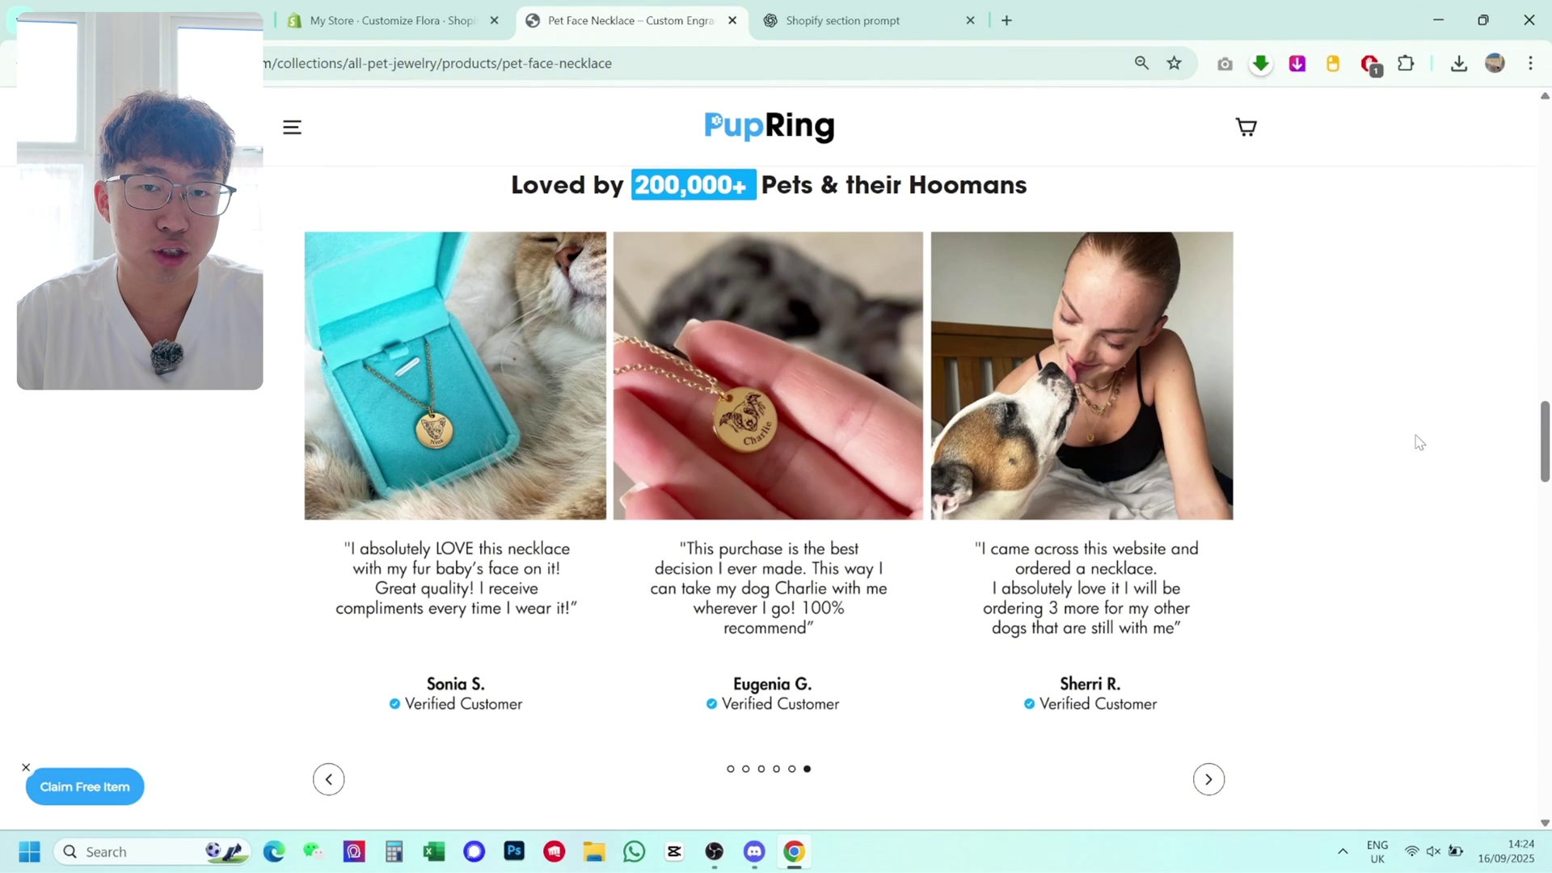
Step: Screenshot the 'Loved by 200,000+ Pets & their Hoomans' review carousel
drag(1547, 420, 1548, 420)
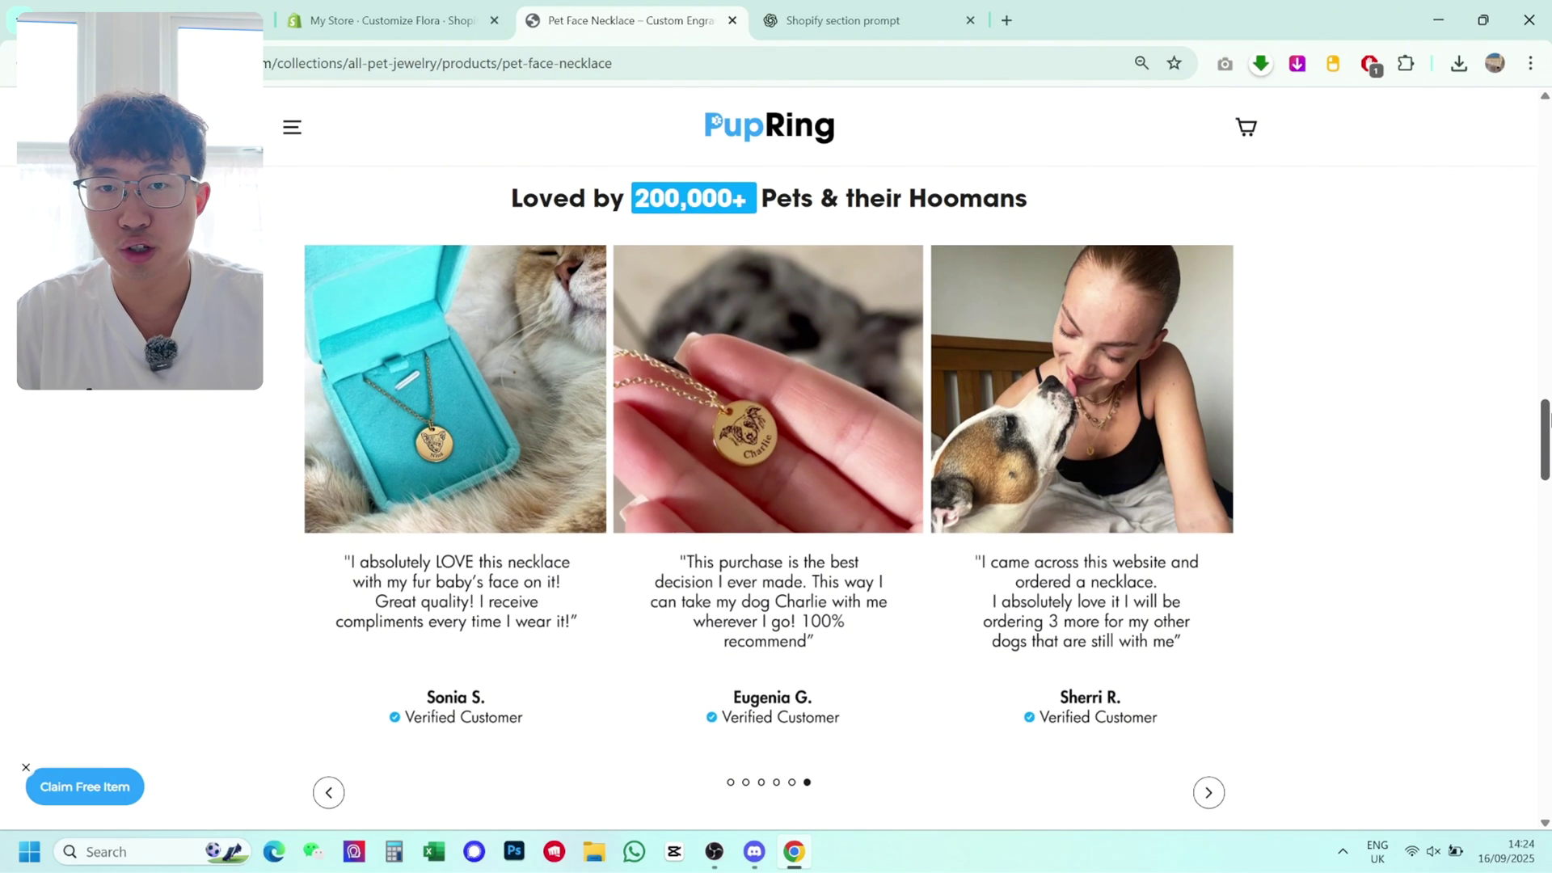
key(super+shift+s)
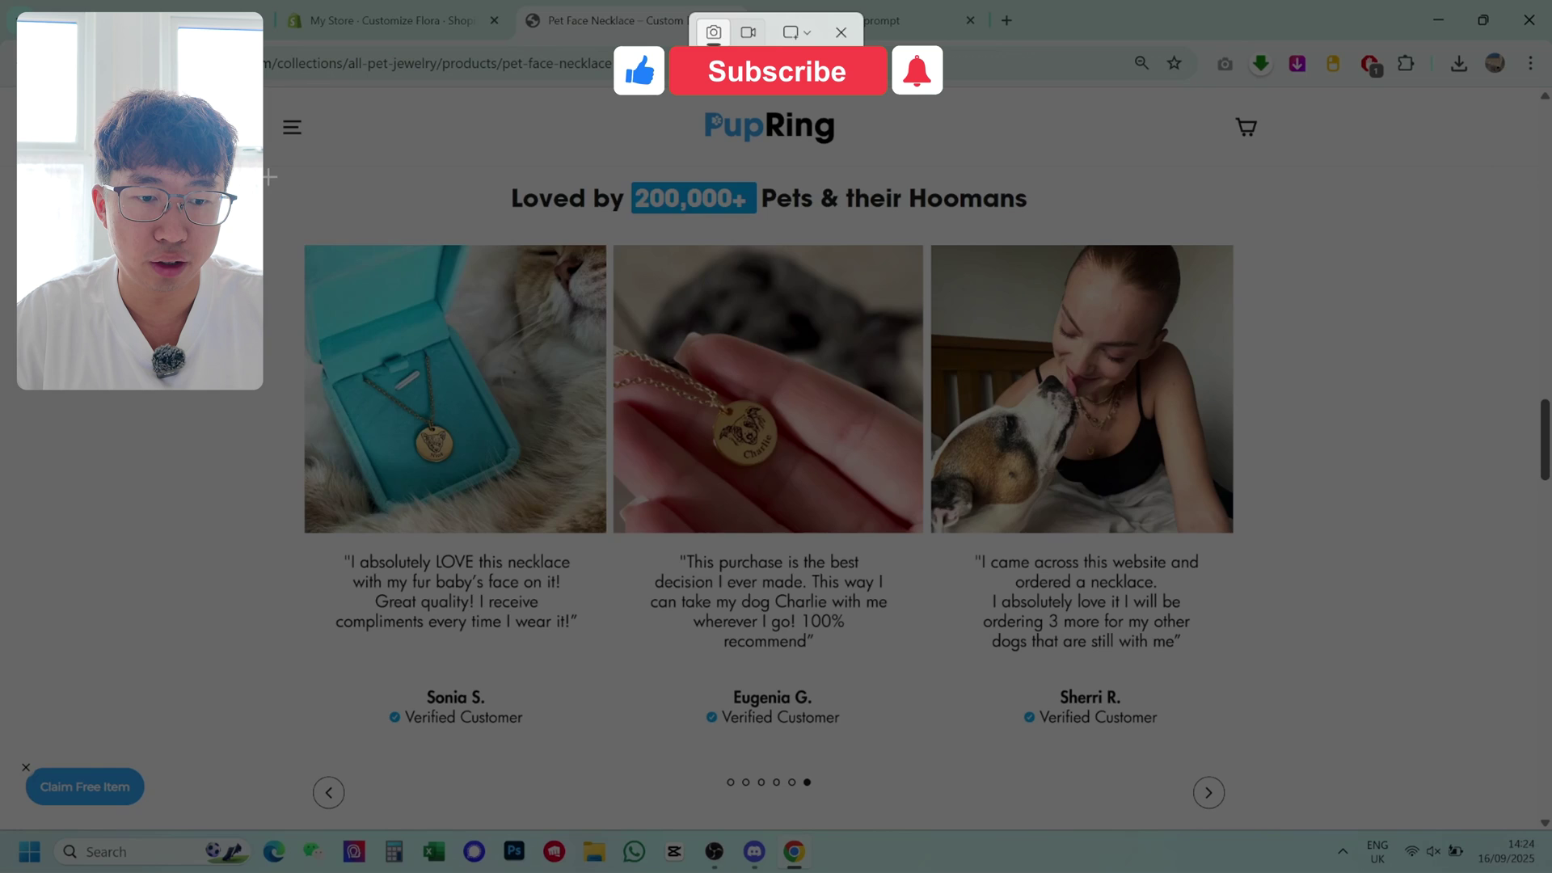
drag(266, 174, 1254, 821)
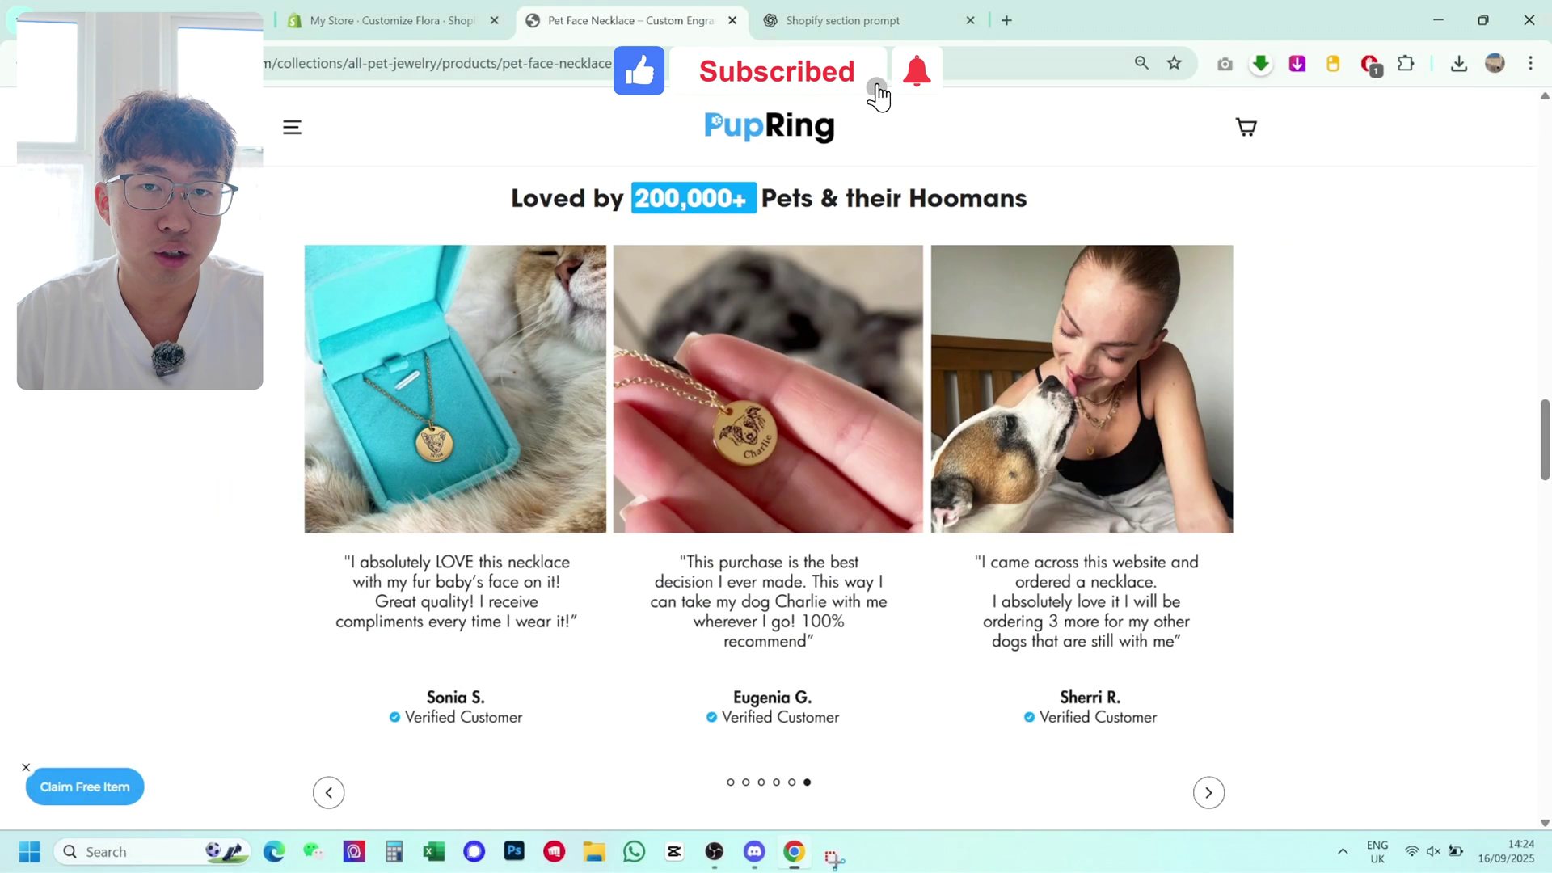
Step: Copy the generated Sidekick section prompt from the ChatGPT conversation
click(988, 26)
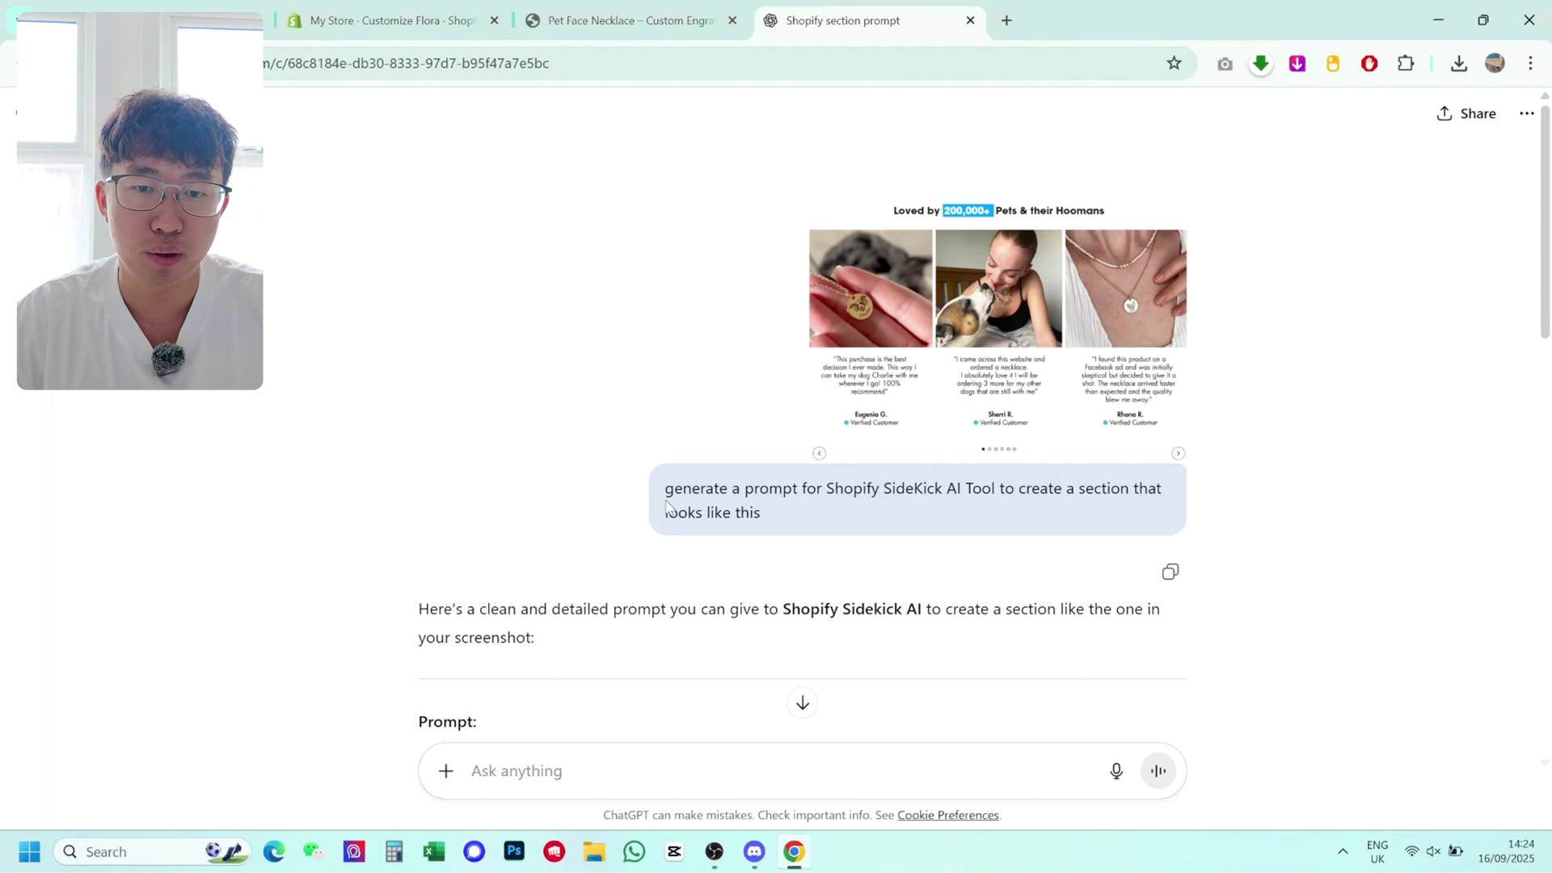
drag(665, 489, 776, 524)
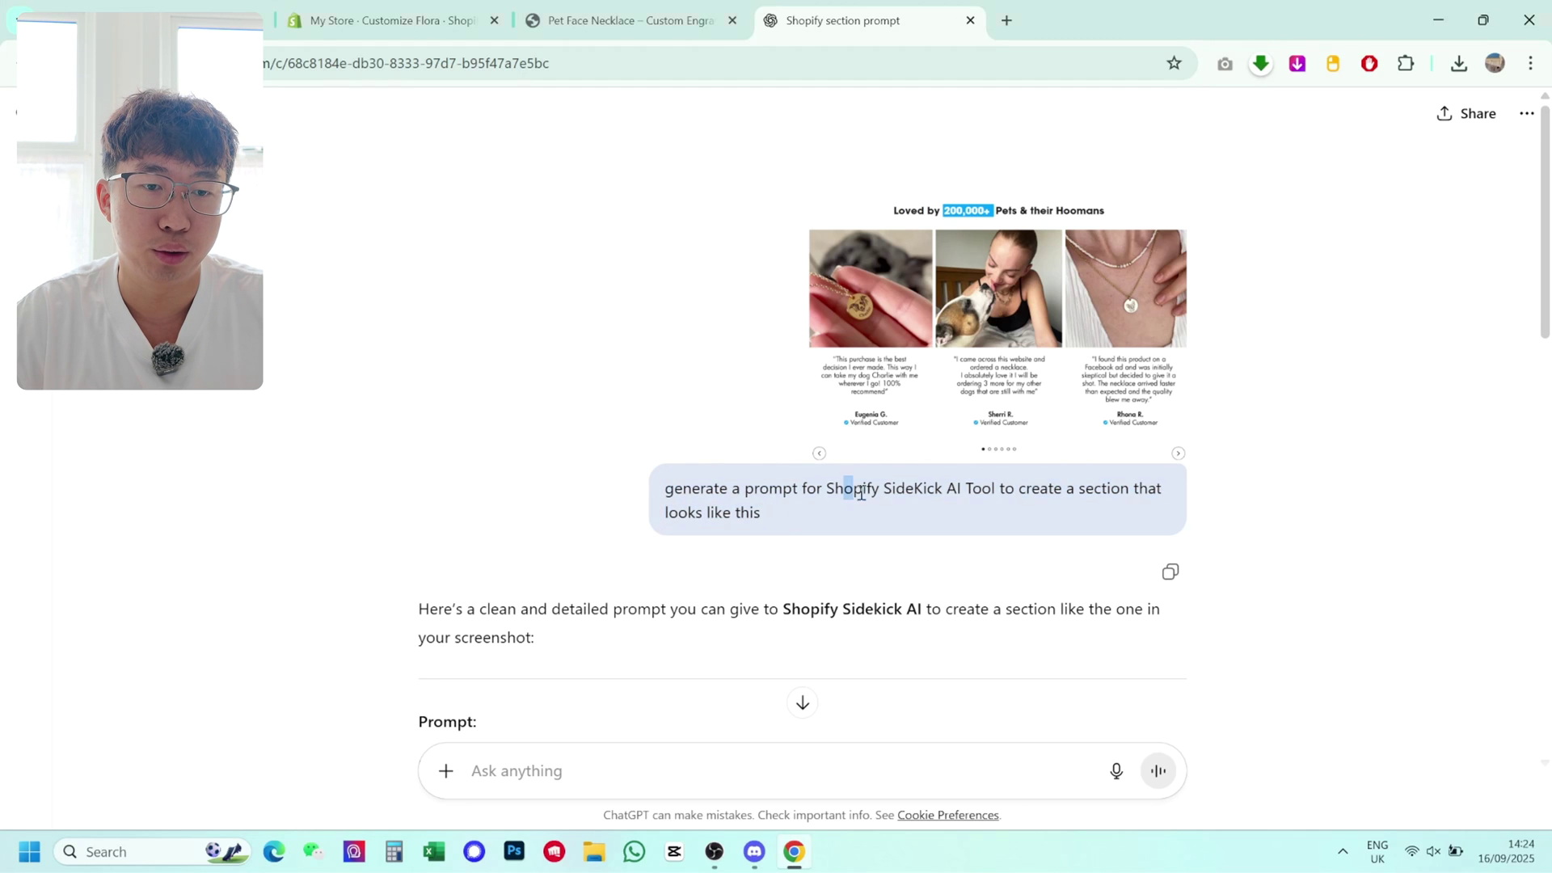
drag(854, 489, 1106, 518)
click(1106, 518)
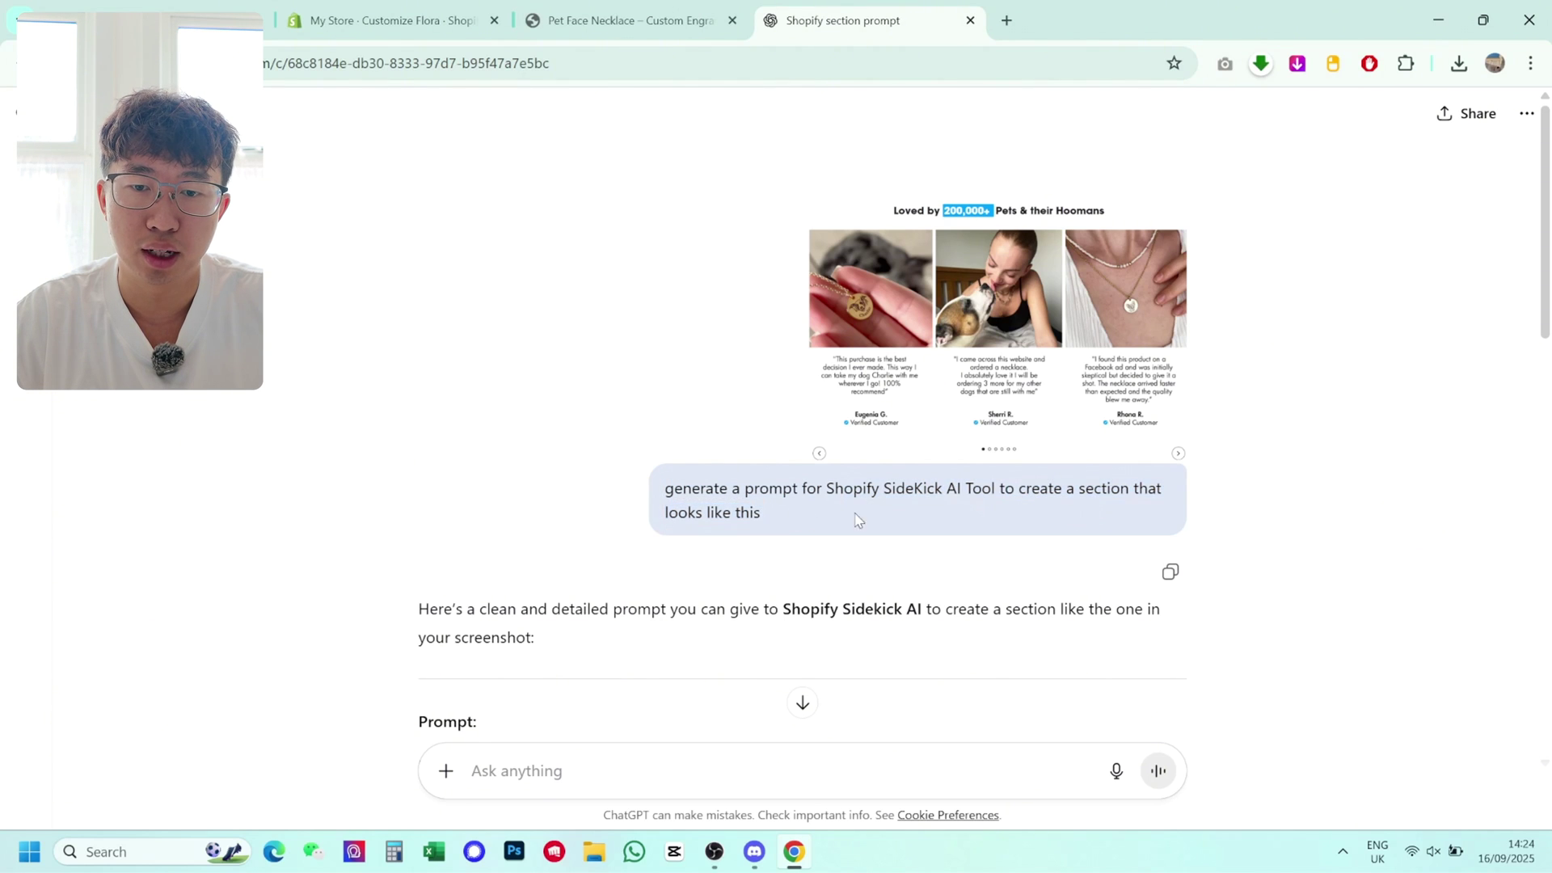
drag(665, 488, 791, 530)
click(812, 487)
scroll(512, 329, down, 6)
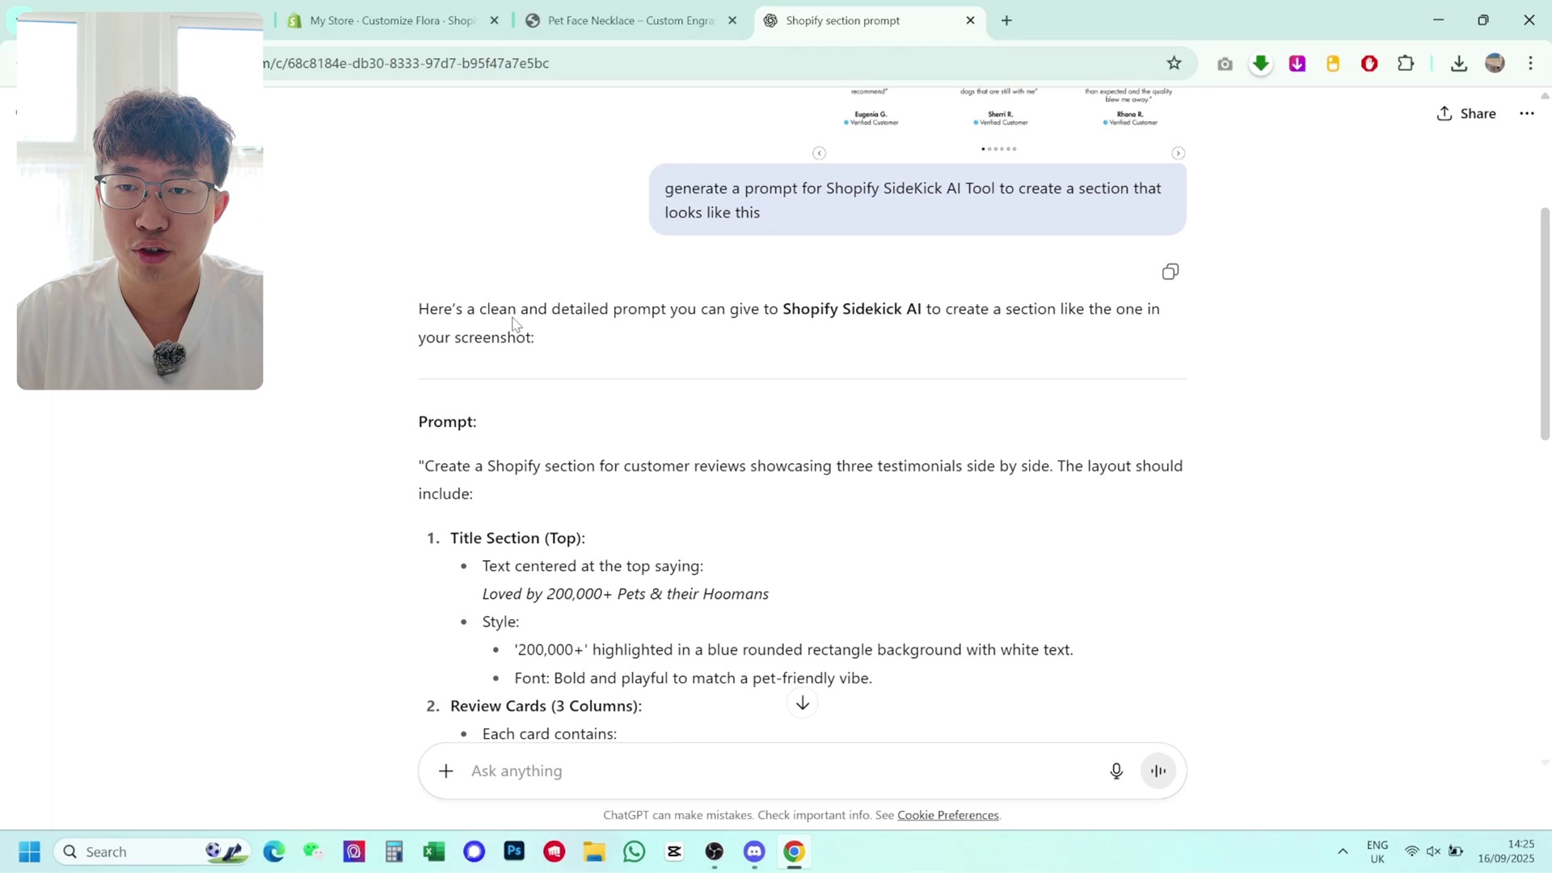
drag(419, 257, 936, 455)
scroll(537, 384, down, 8)
scroll(937, 455, down, 2)
click(1042, 464)
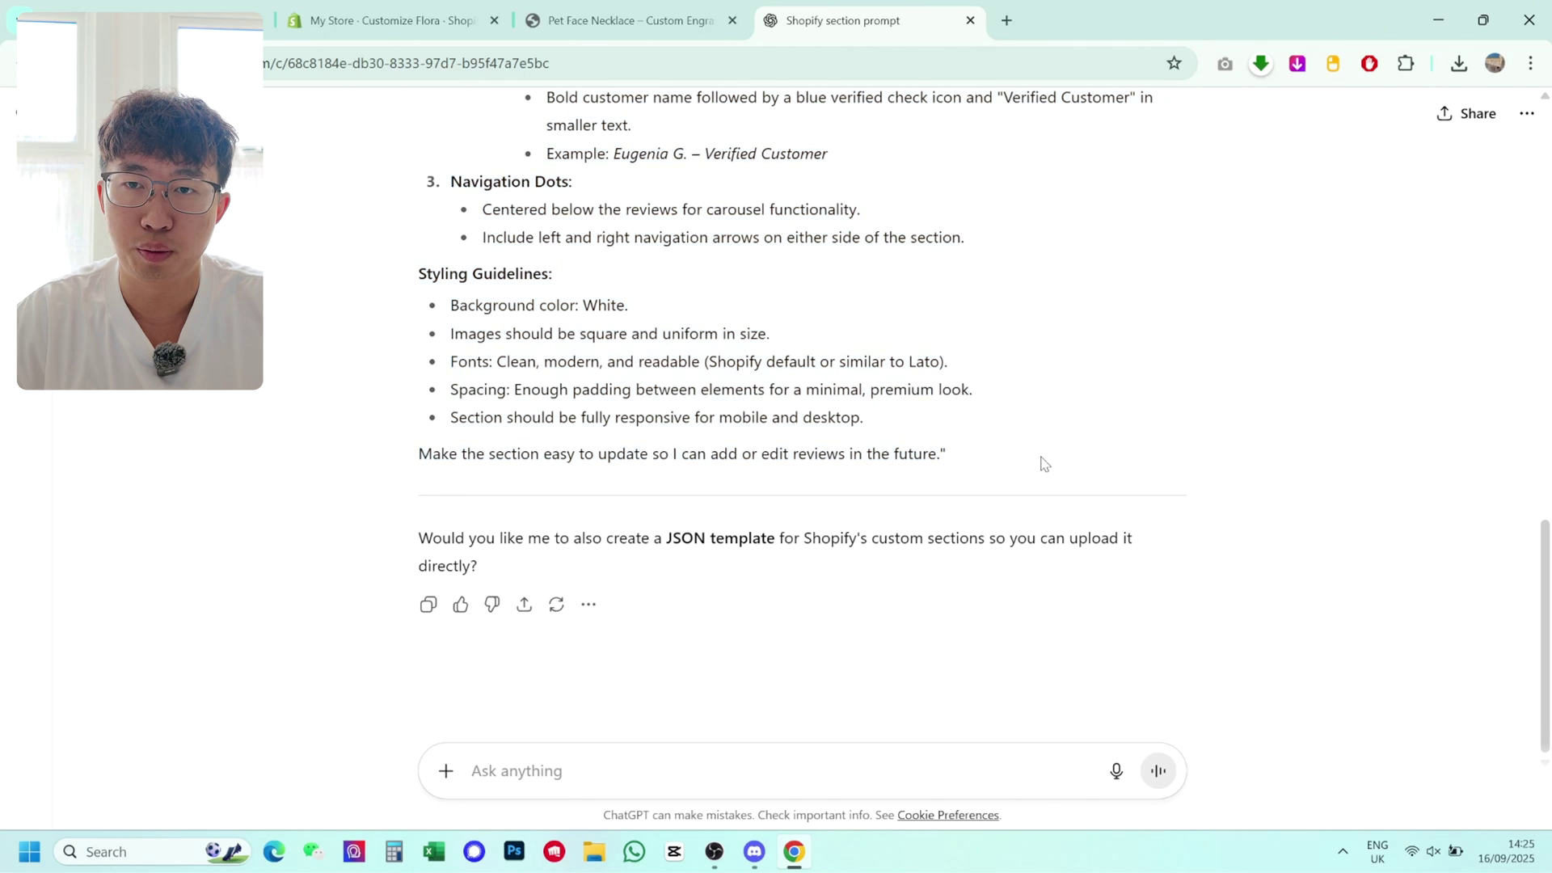
Step: Switch the theme editor to the Default product template and decline the cookie banner
click(380, 21)
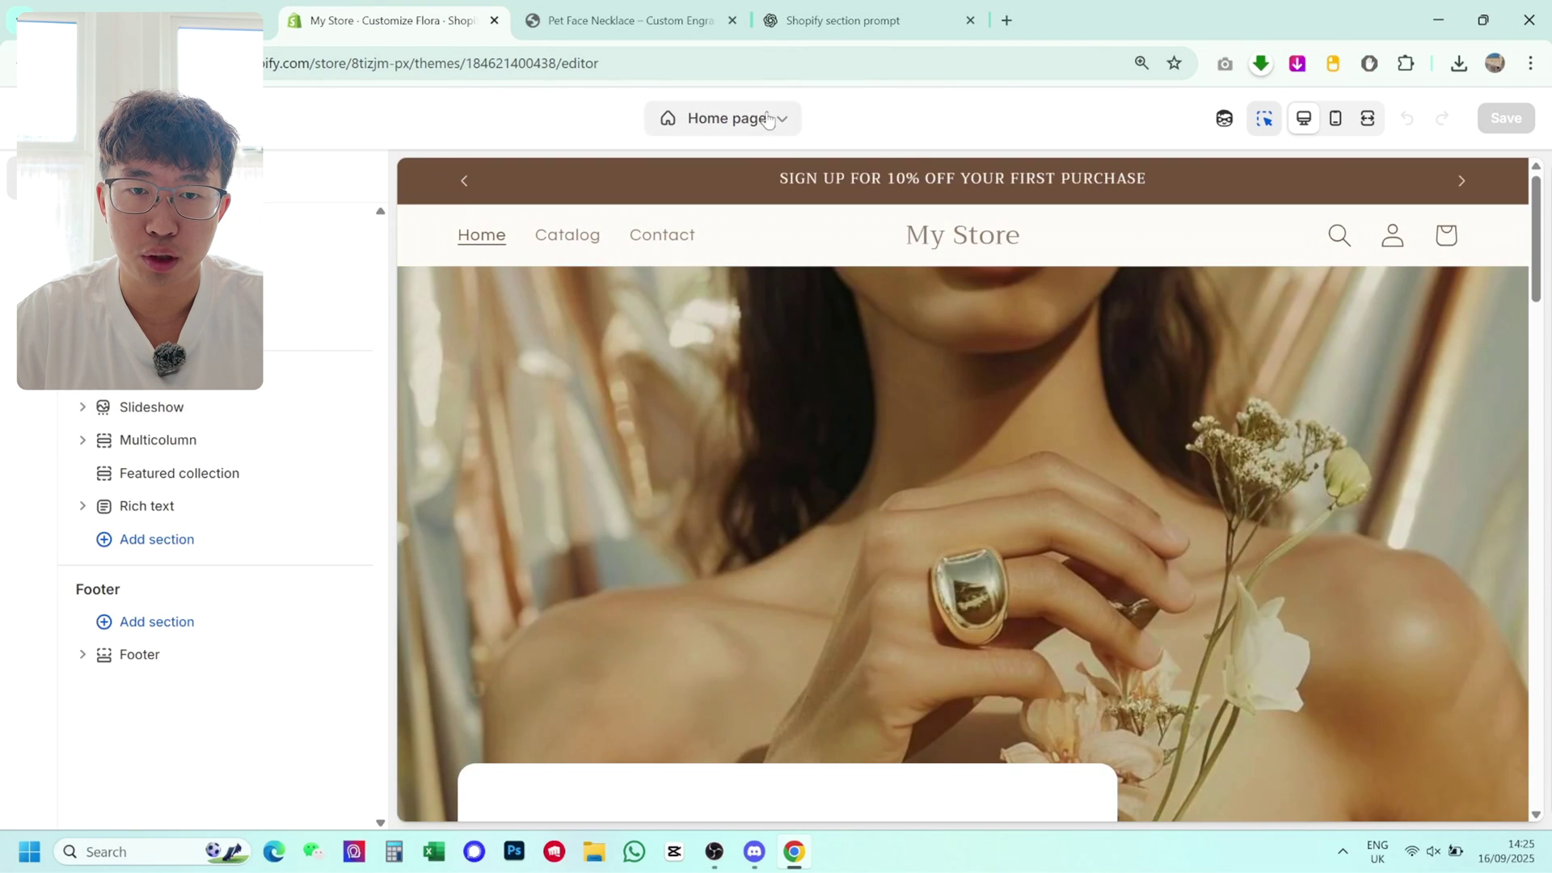
click(750, 118)
click(699, 251)
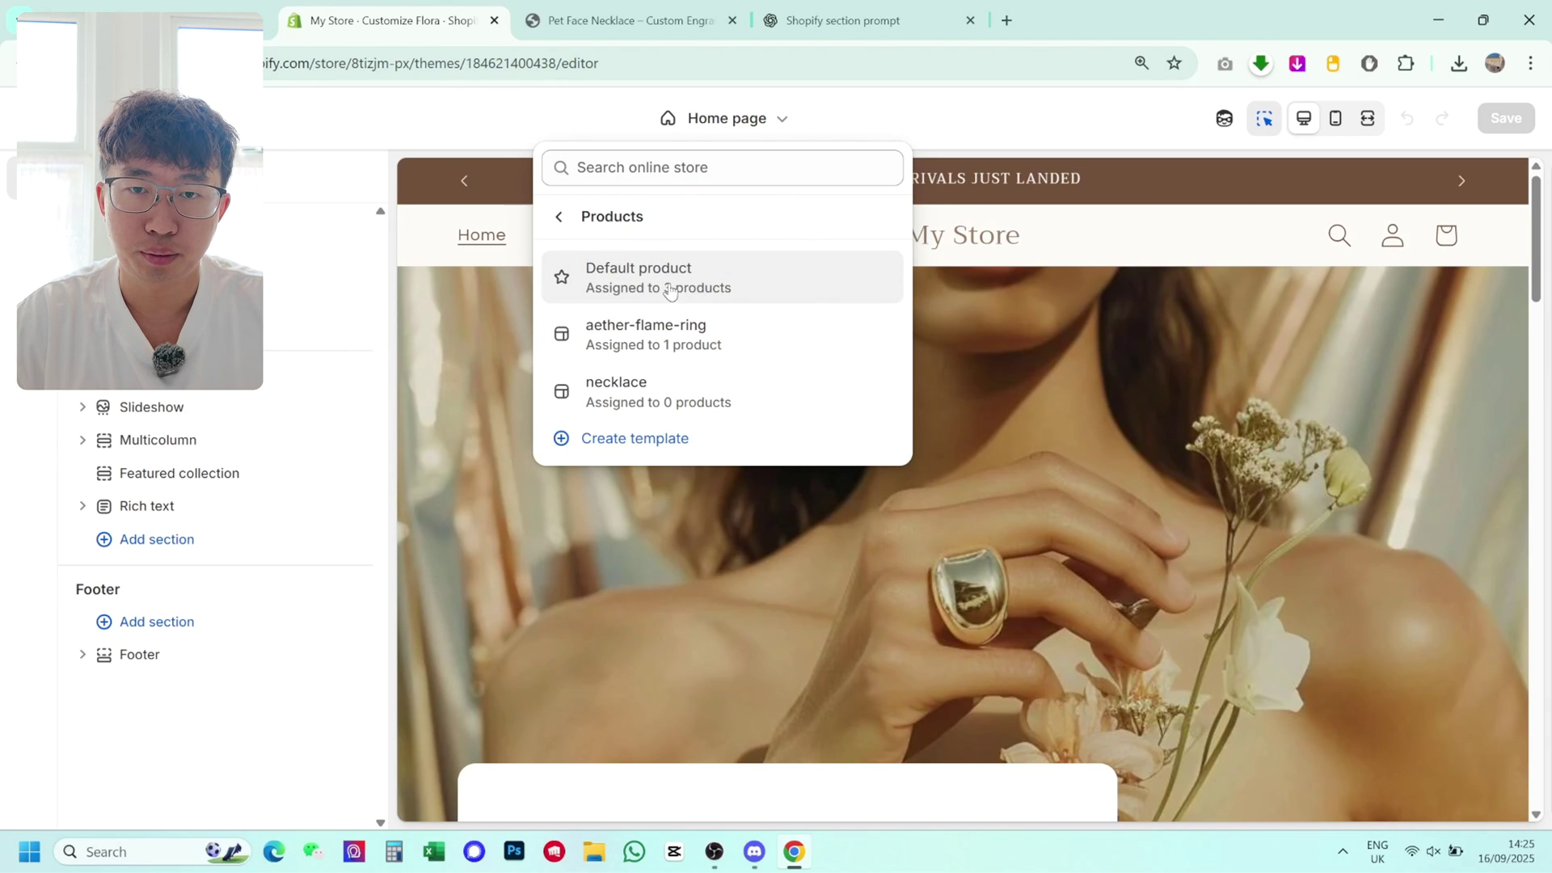
click(669, 290)
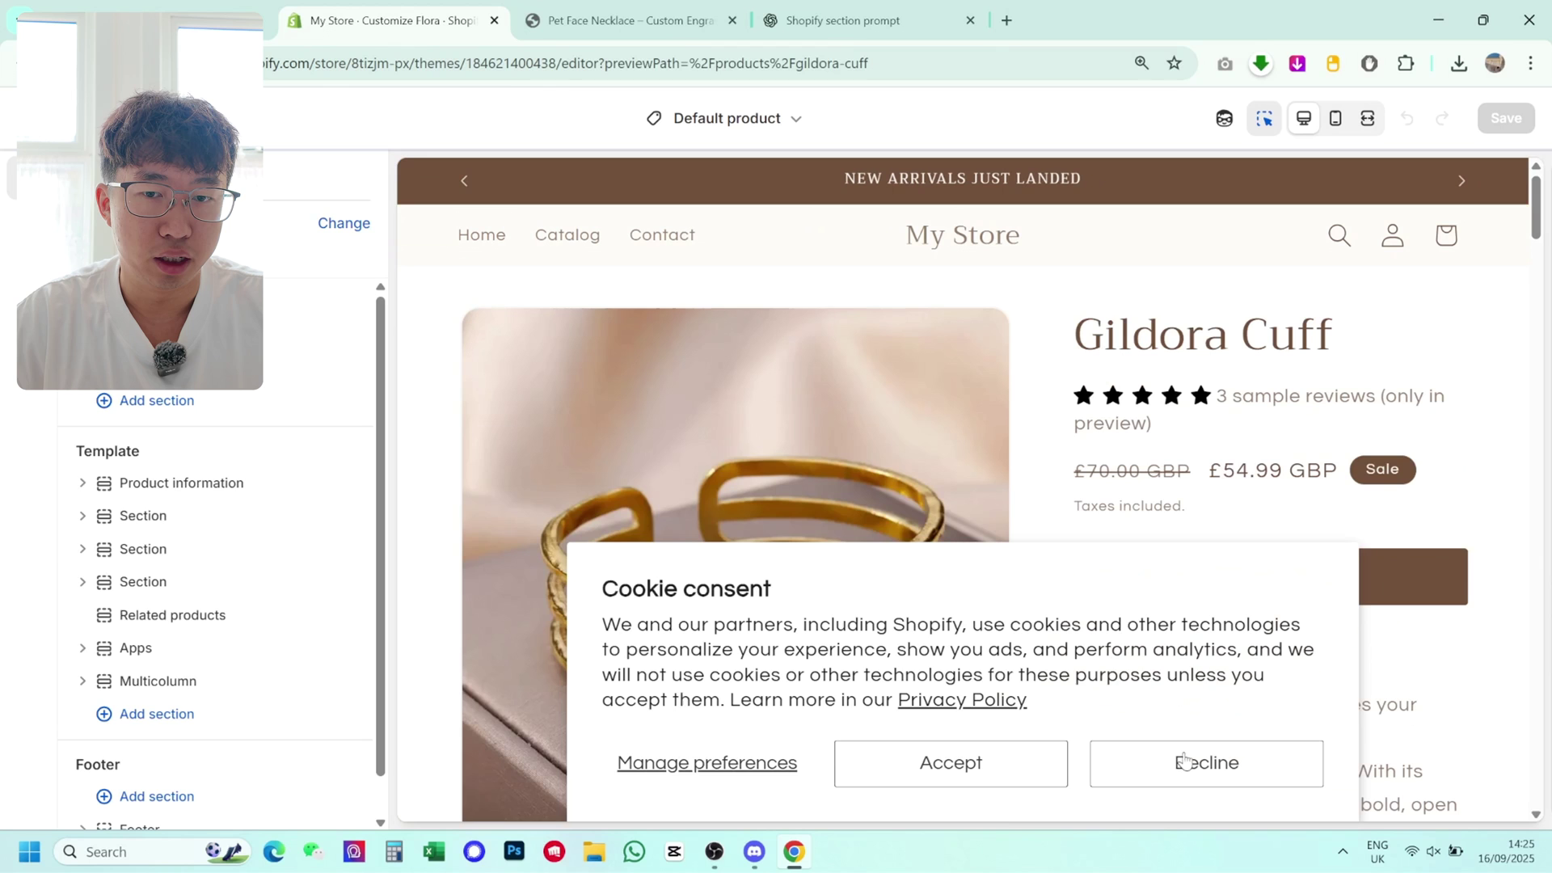
click(1184, 762)
Step: Look through the Gildora Cuff template sections, including Payment Icons and Split Banner
scroll(947, 343, down, 15)
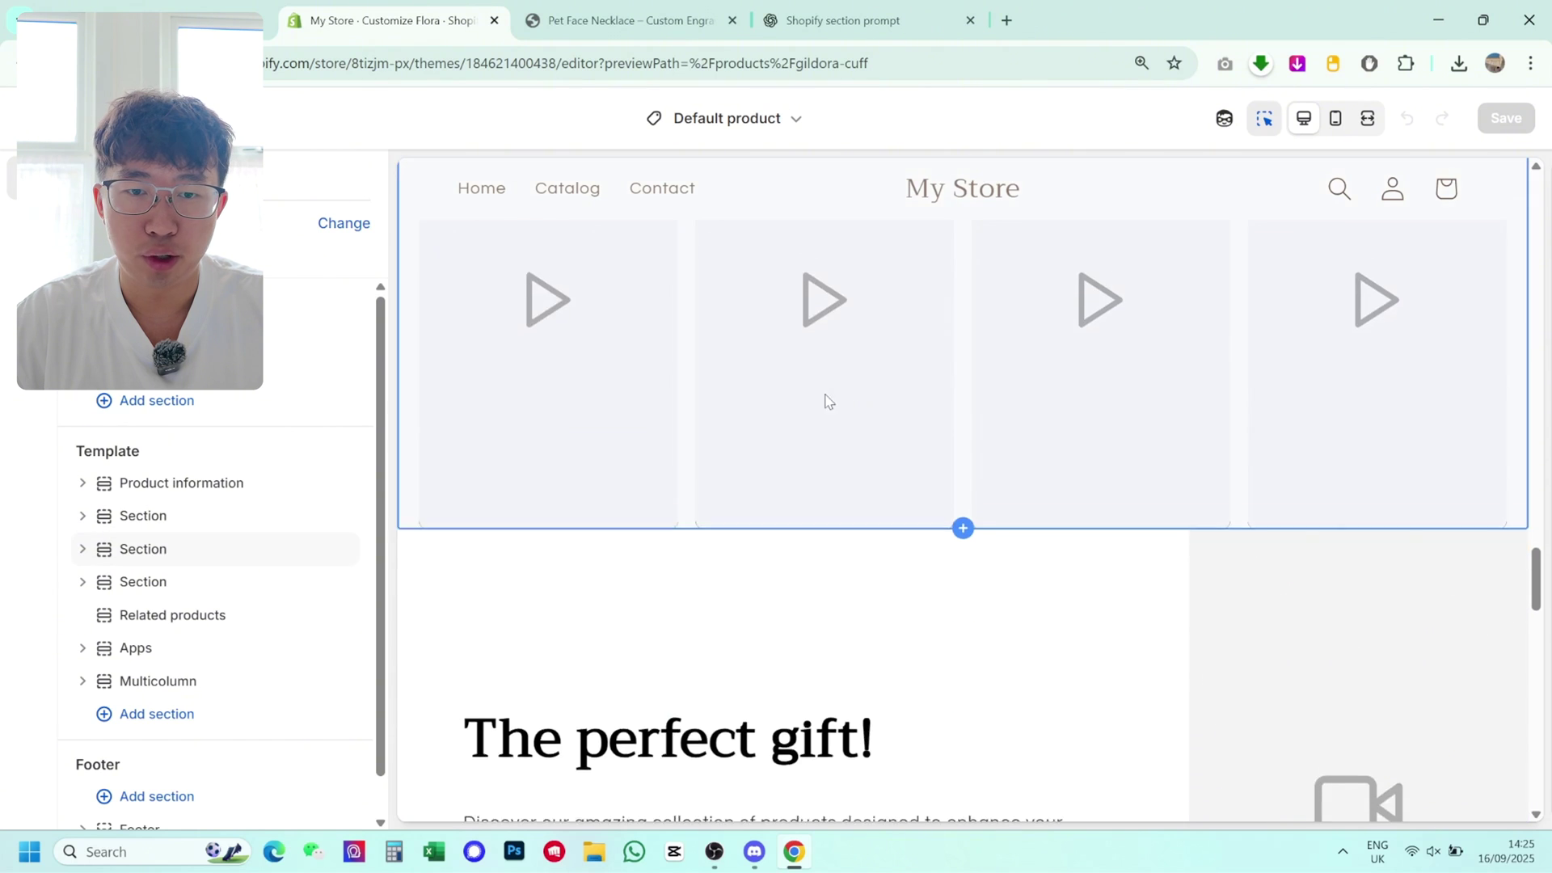
scroll(889, 437, down, 3)
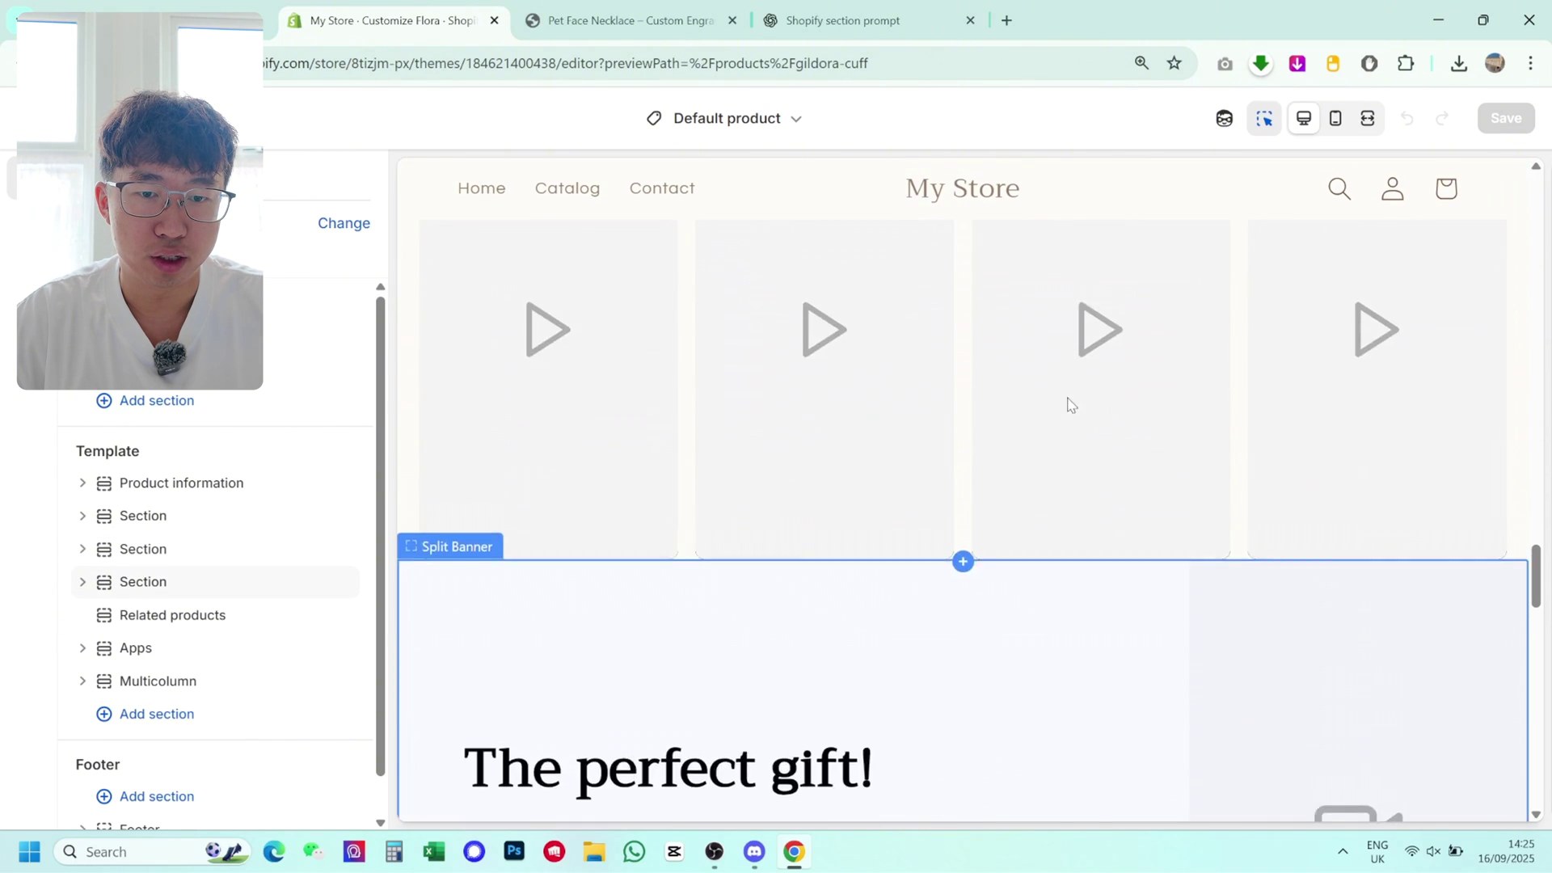
scroll(1010, 485, up, 6)
click(889, 549)
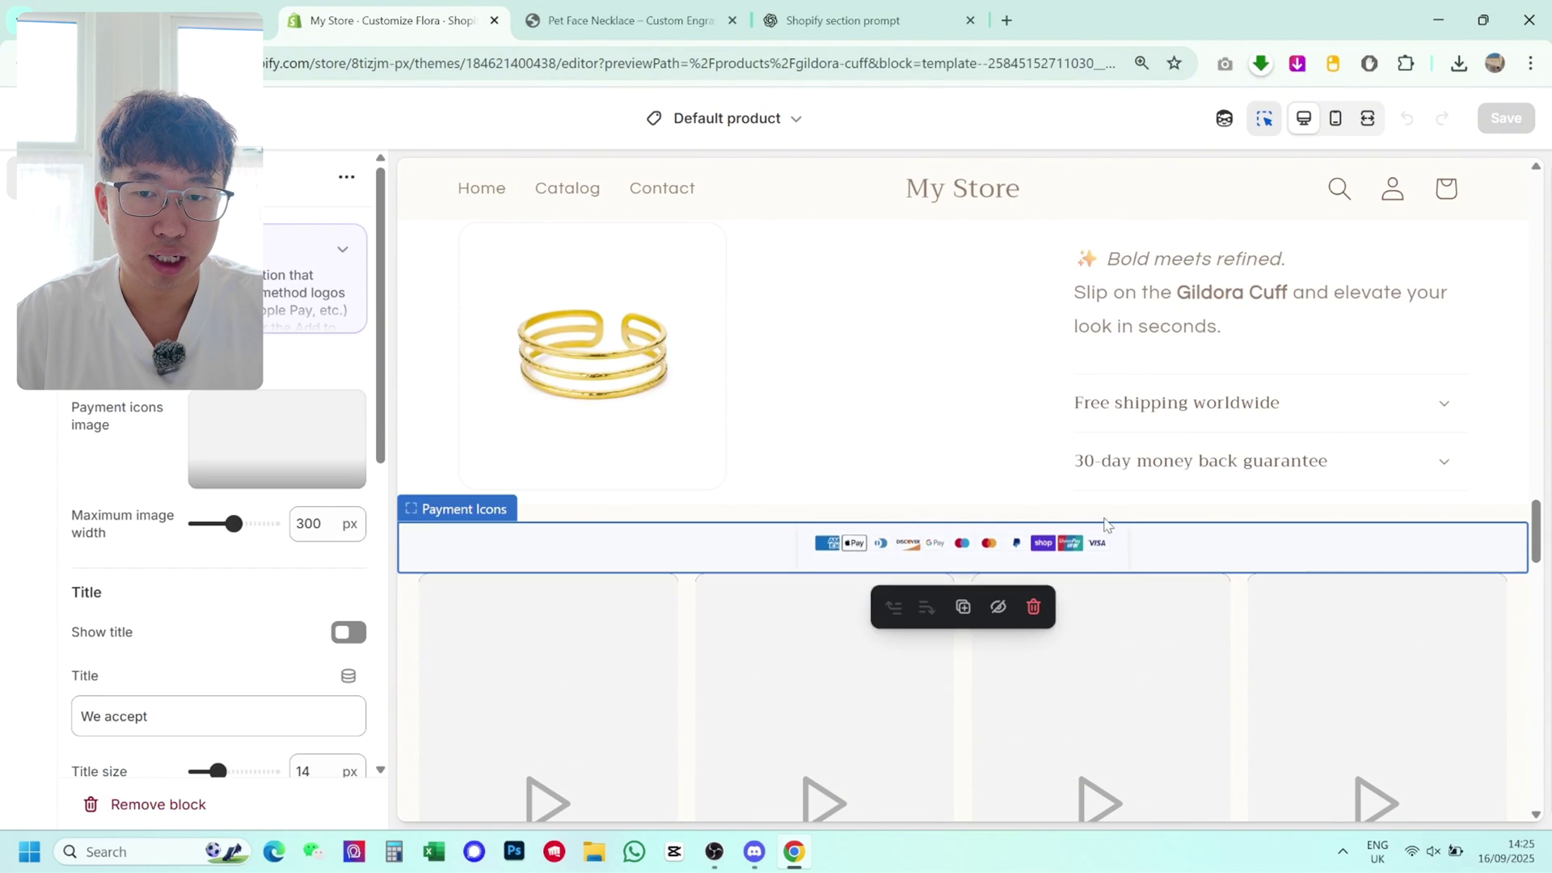
scroll(1102, 526, down, 3)
key(Escape)
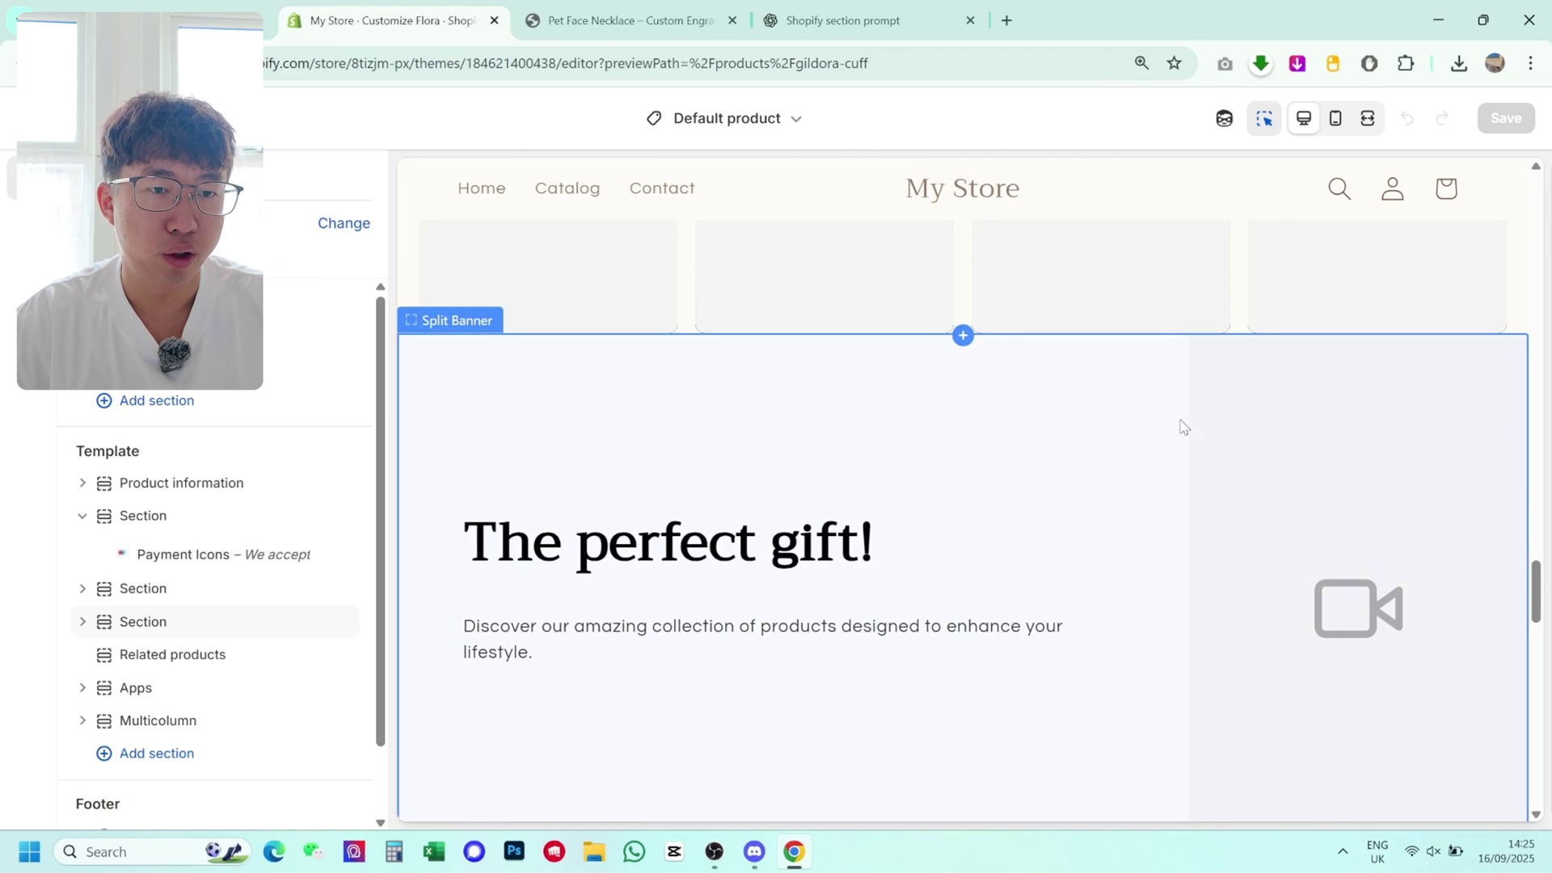
scroll(1258, 356, down, 1)
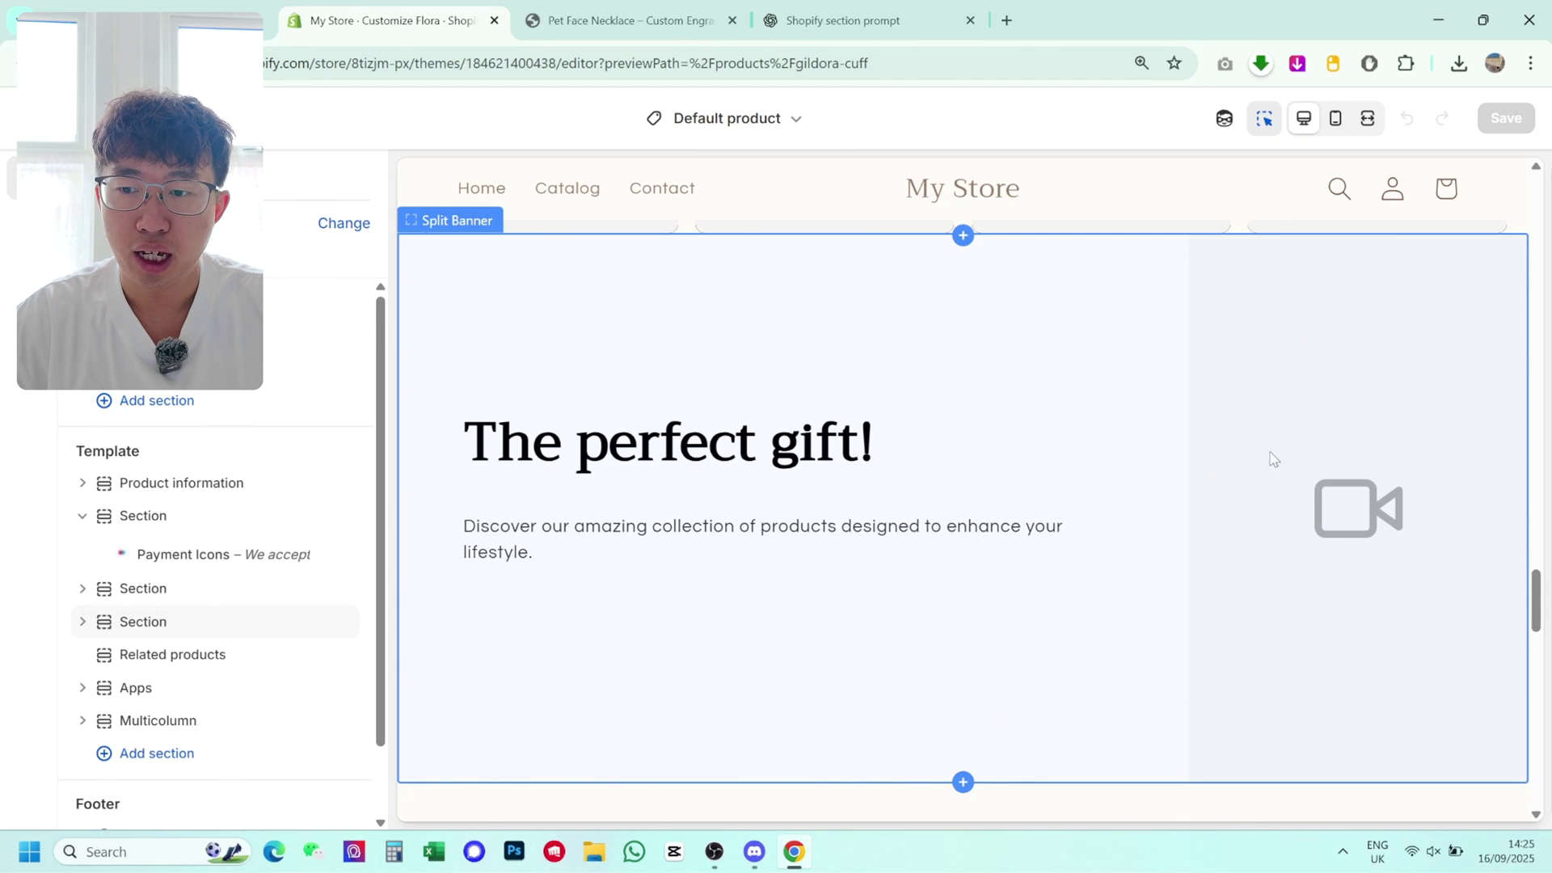
scroll(251, 526, down, 1)
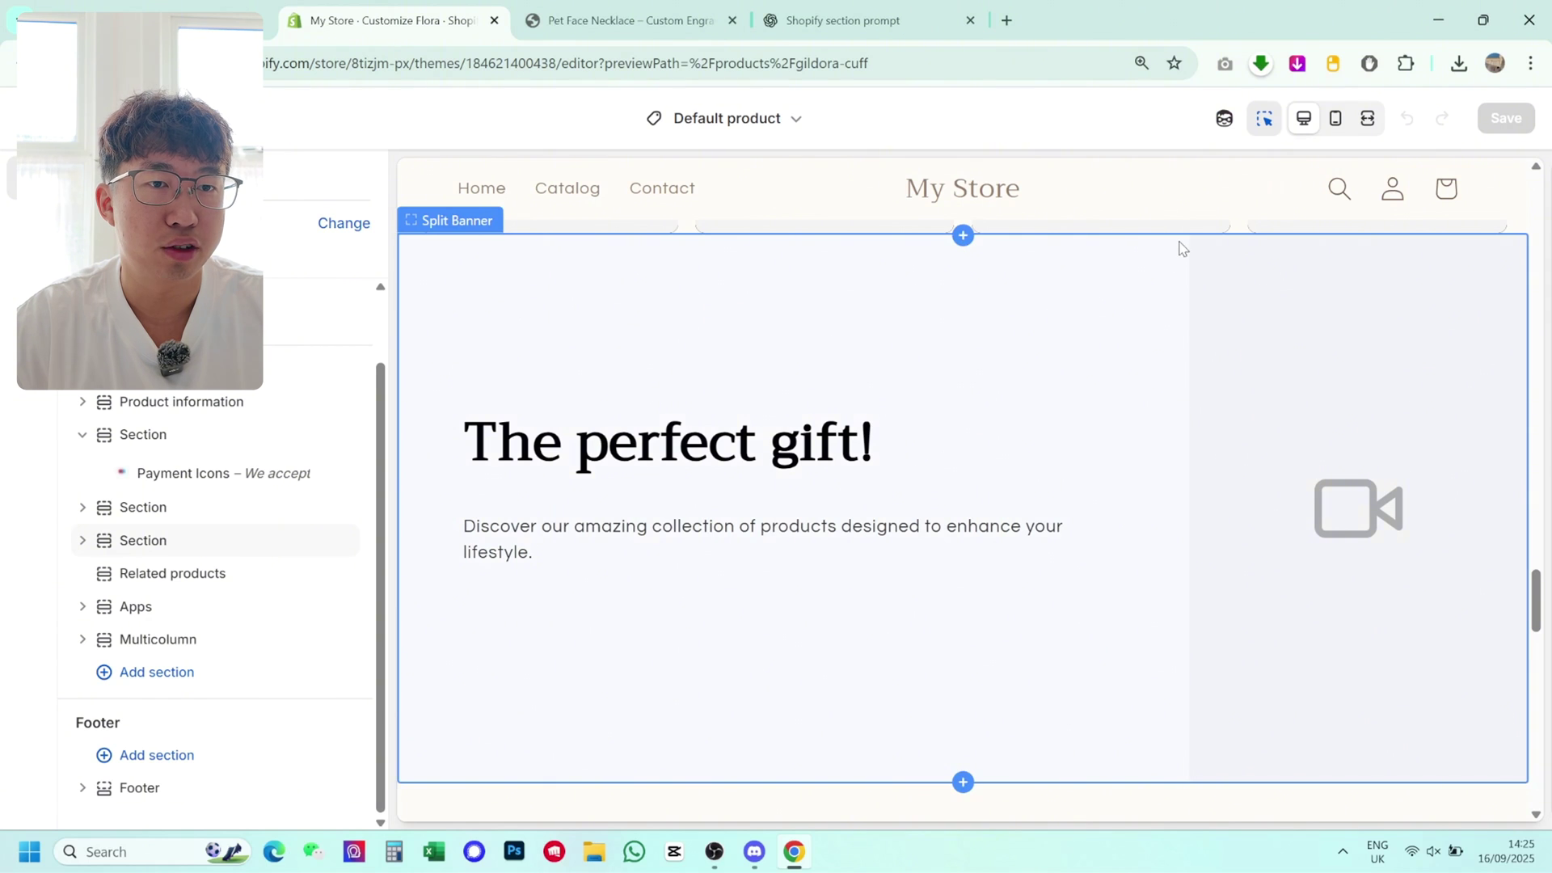
Step: Paste the reviews-section prompt into a new Sidekick chat
click(1224, 120)
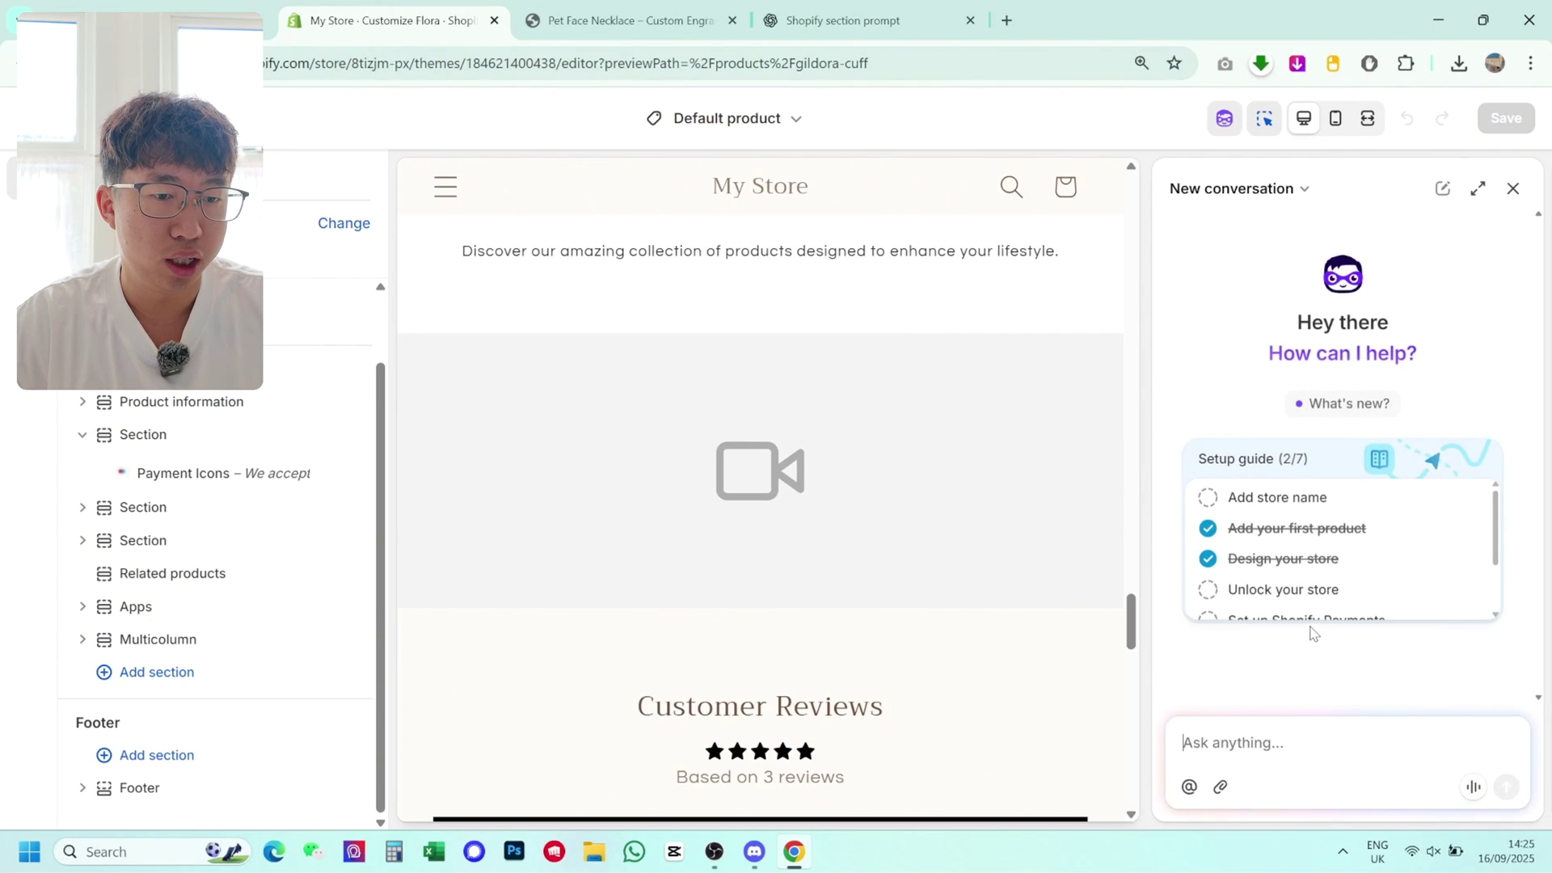
key(ctrl+v)
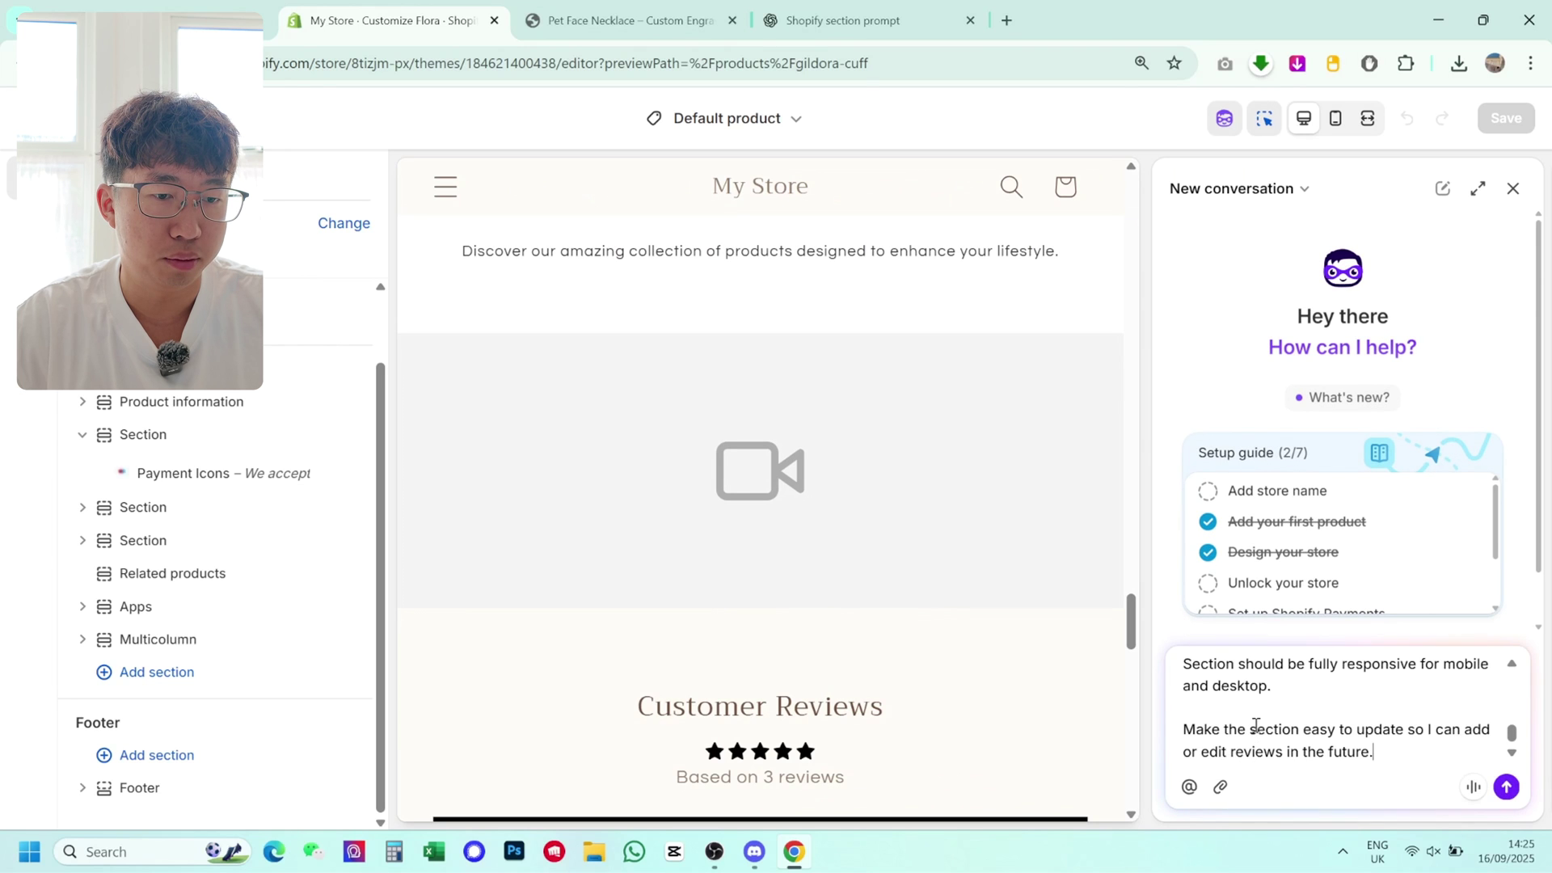
scroll(1261, 728, up, 6)
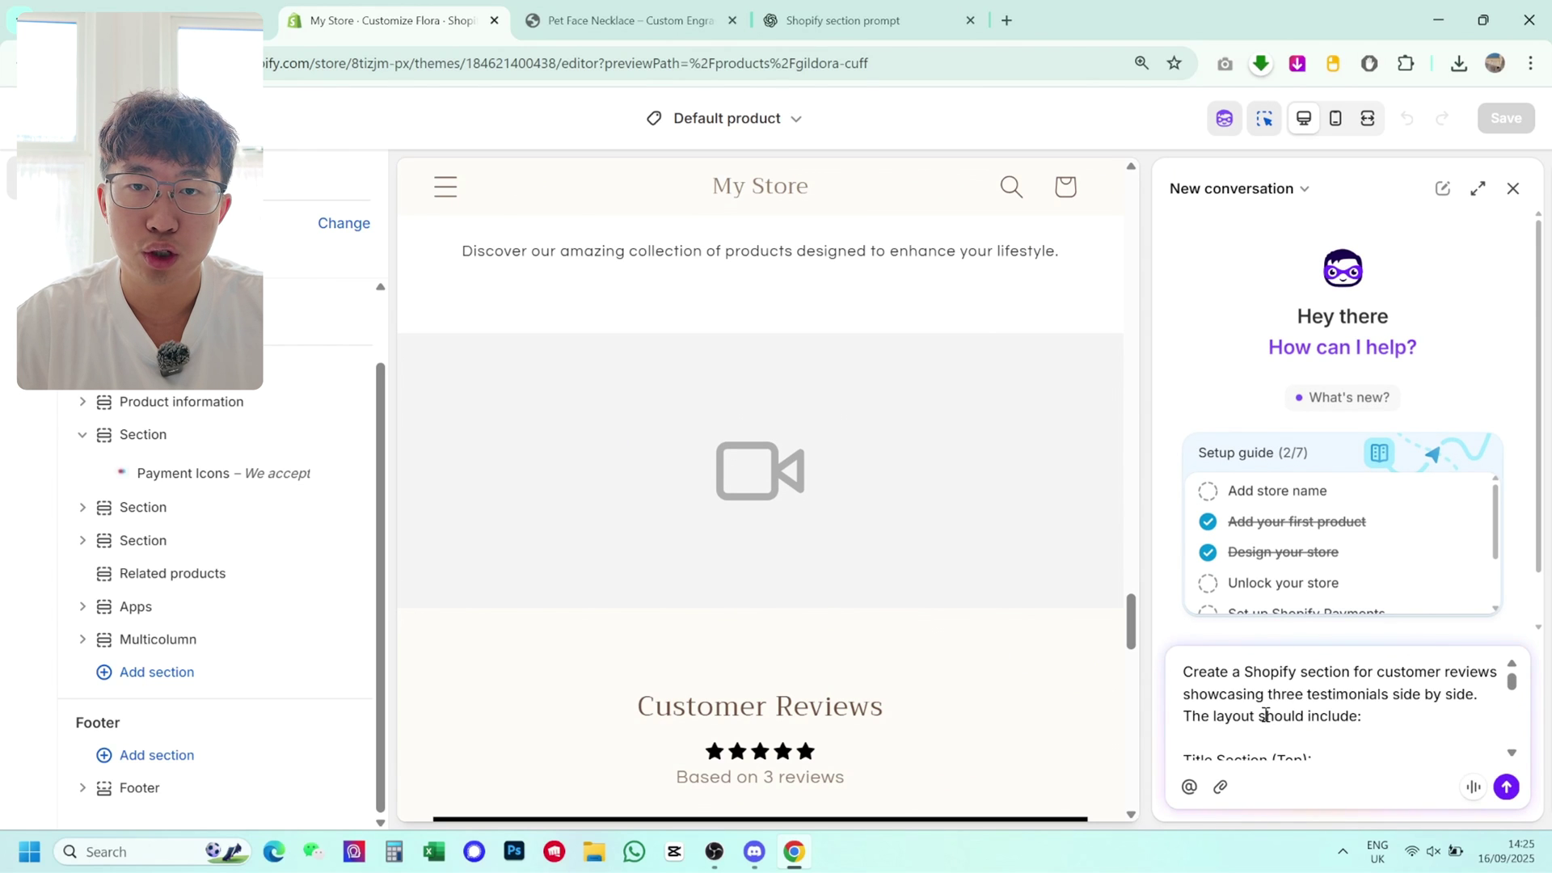
Step: Copy the reference screenshot from ChatGPT and attach it to the Sidekick request
click(676, 6)
click(858, 20)
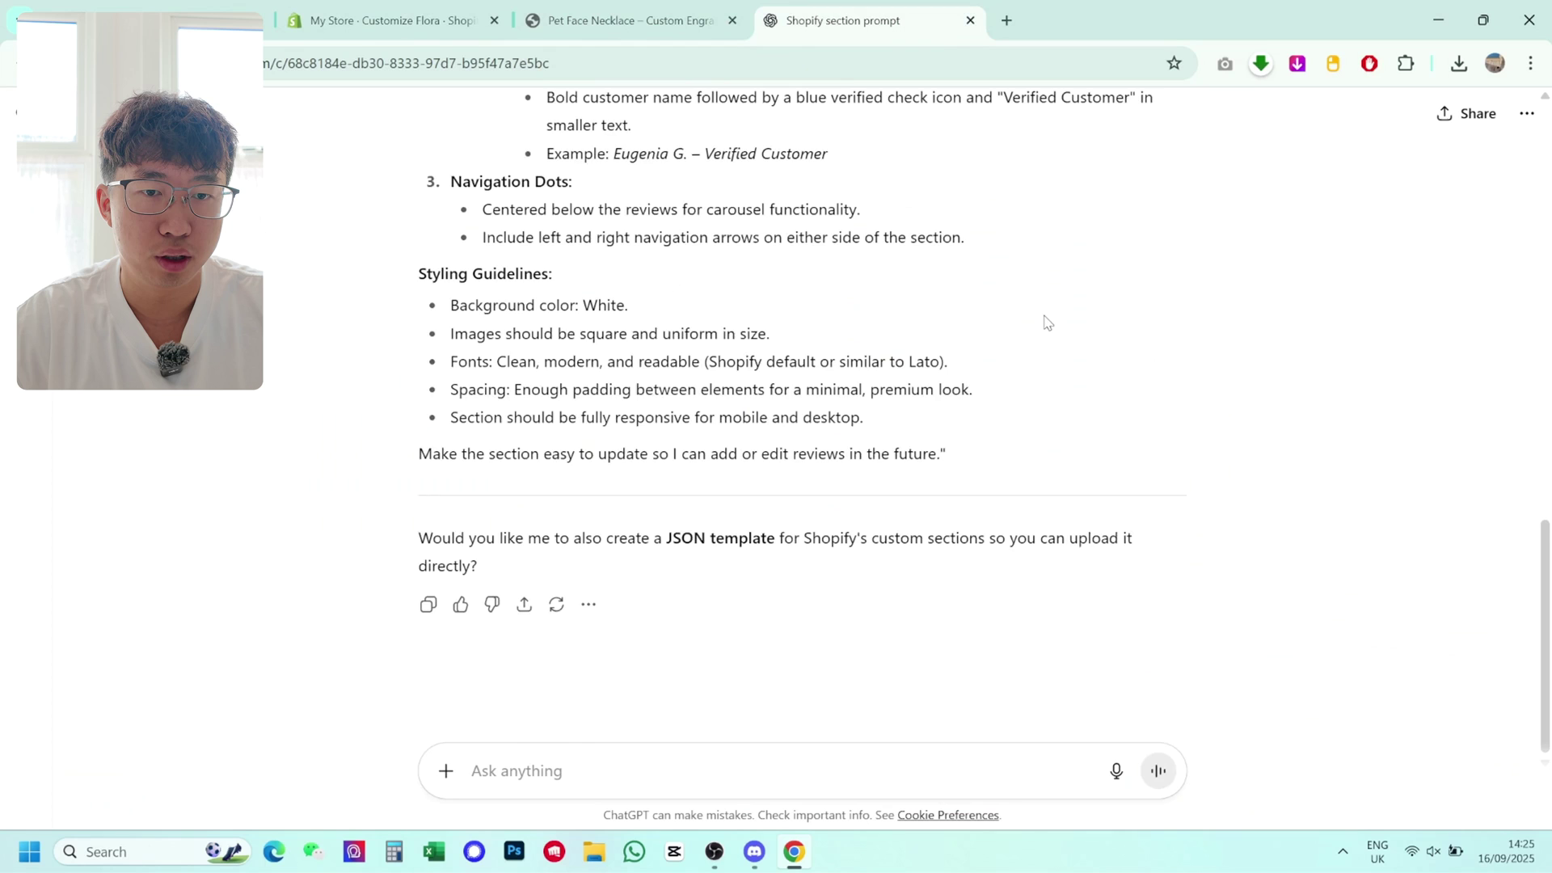
scroll(1046, 322, up, 10)
right_click(962, 279)
click(1039, 361)
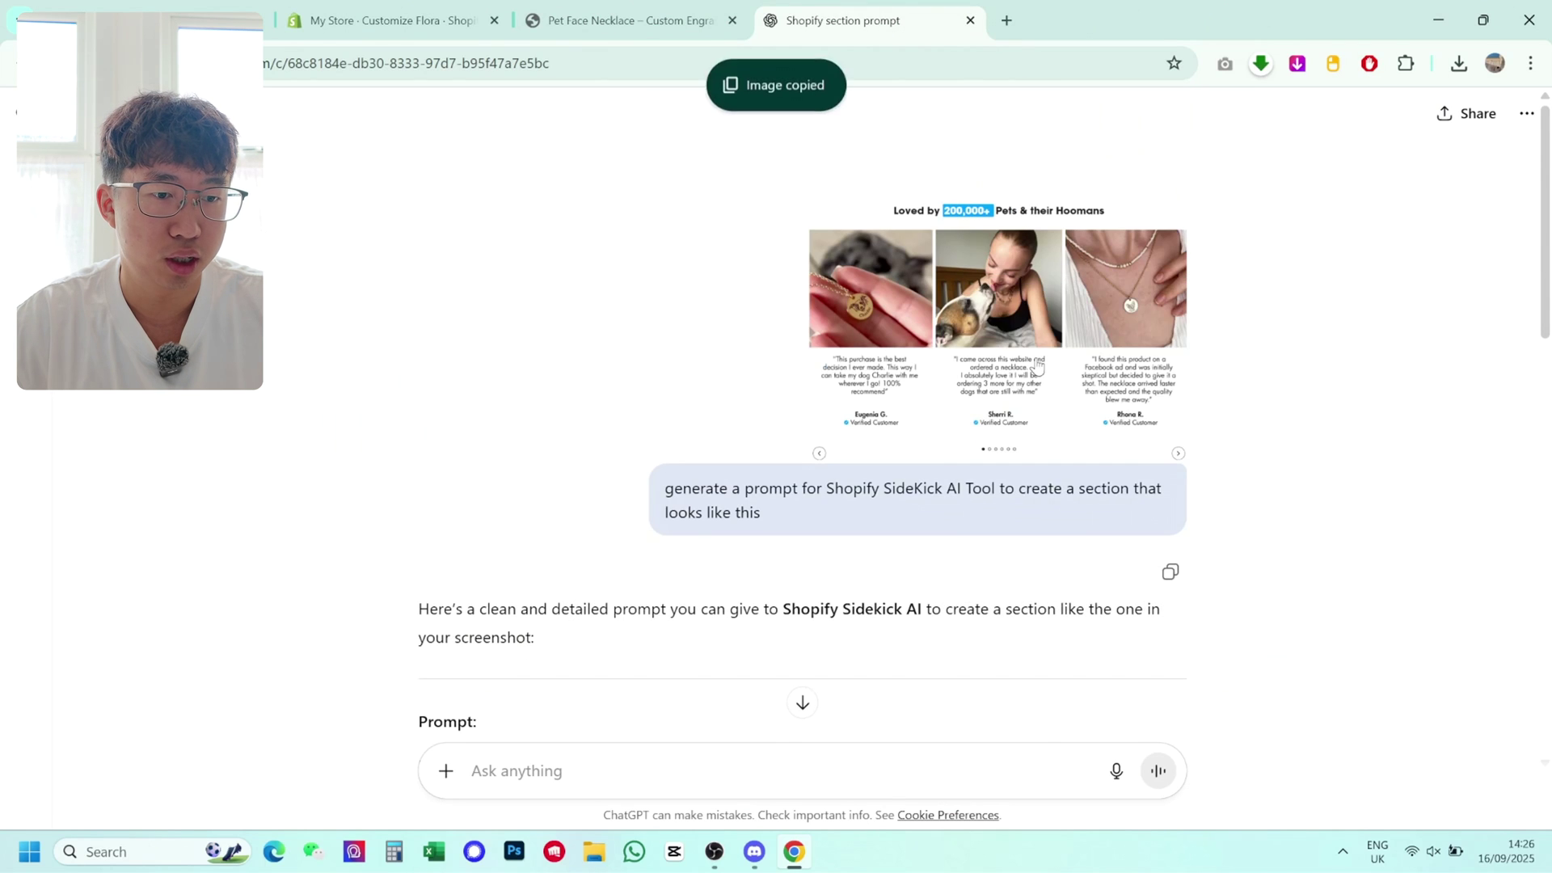
key(ctrl+1)
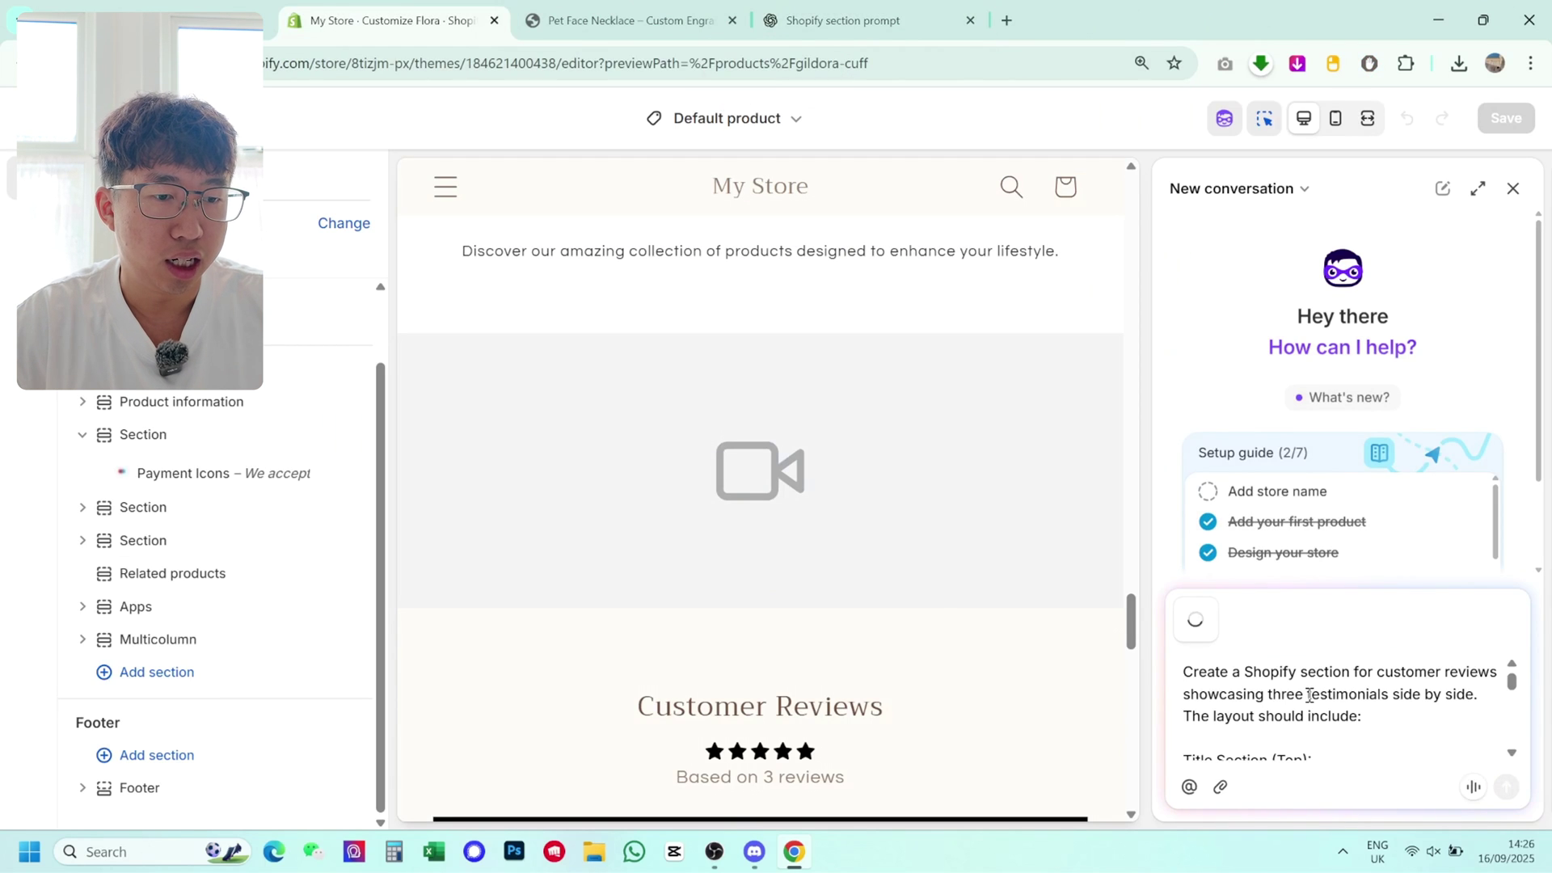
scroll(1329, 684, down, 10)
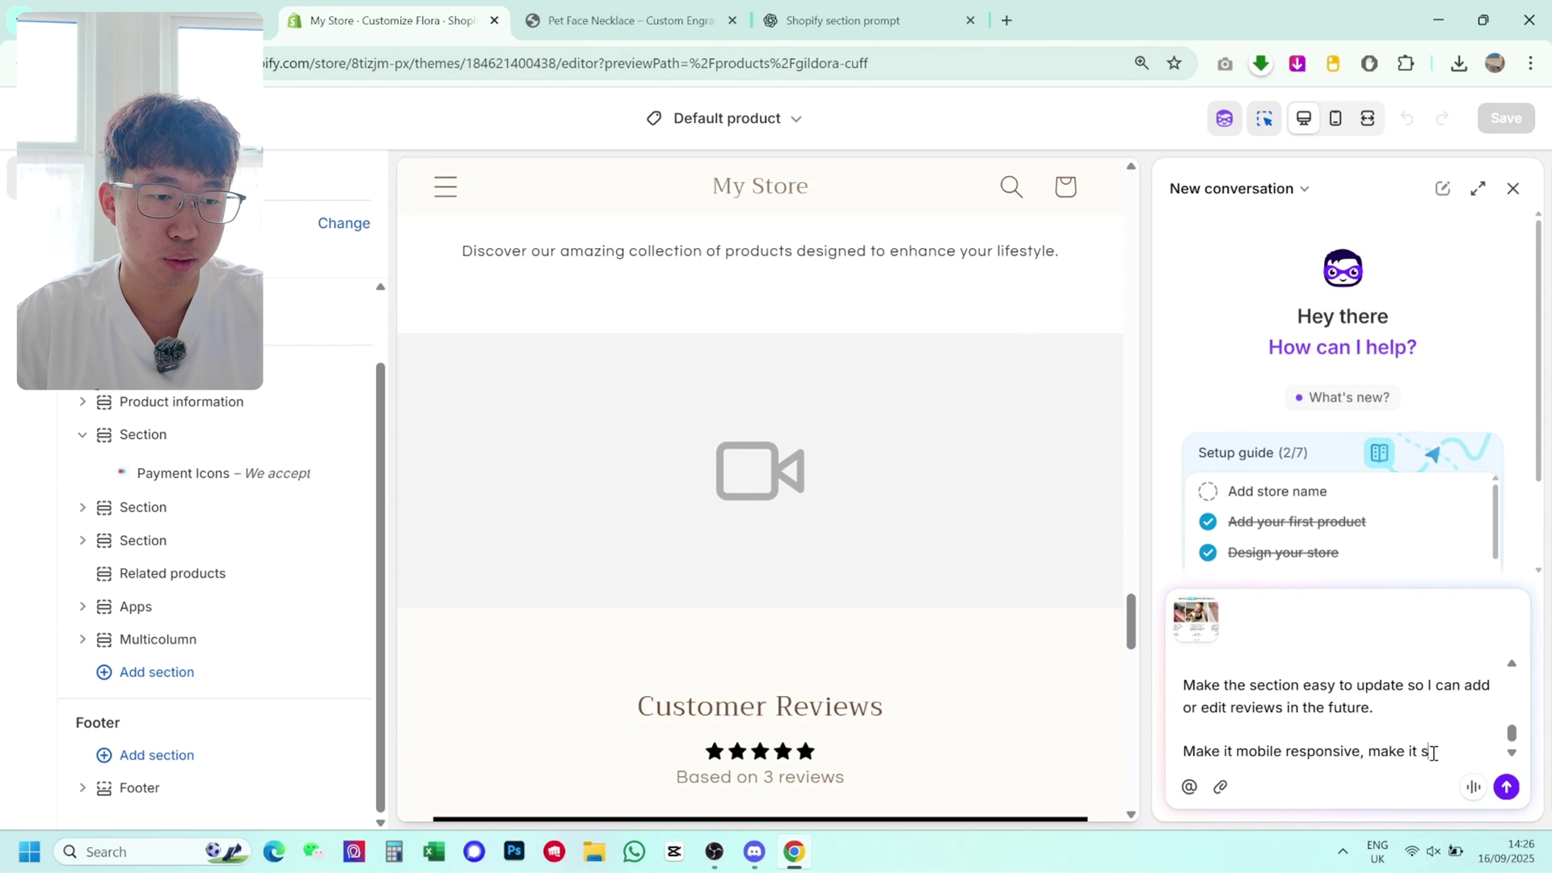
Step: Add notes on mobile swiping, square images and a single card per view on mobile
text(left right up and down on)
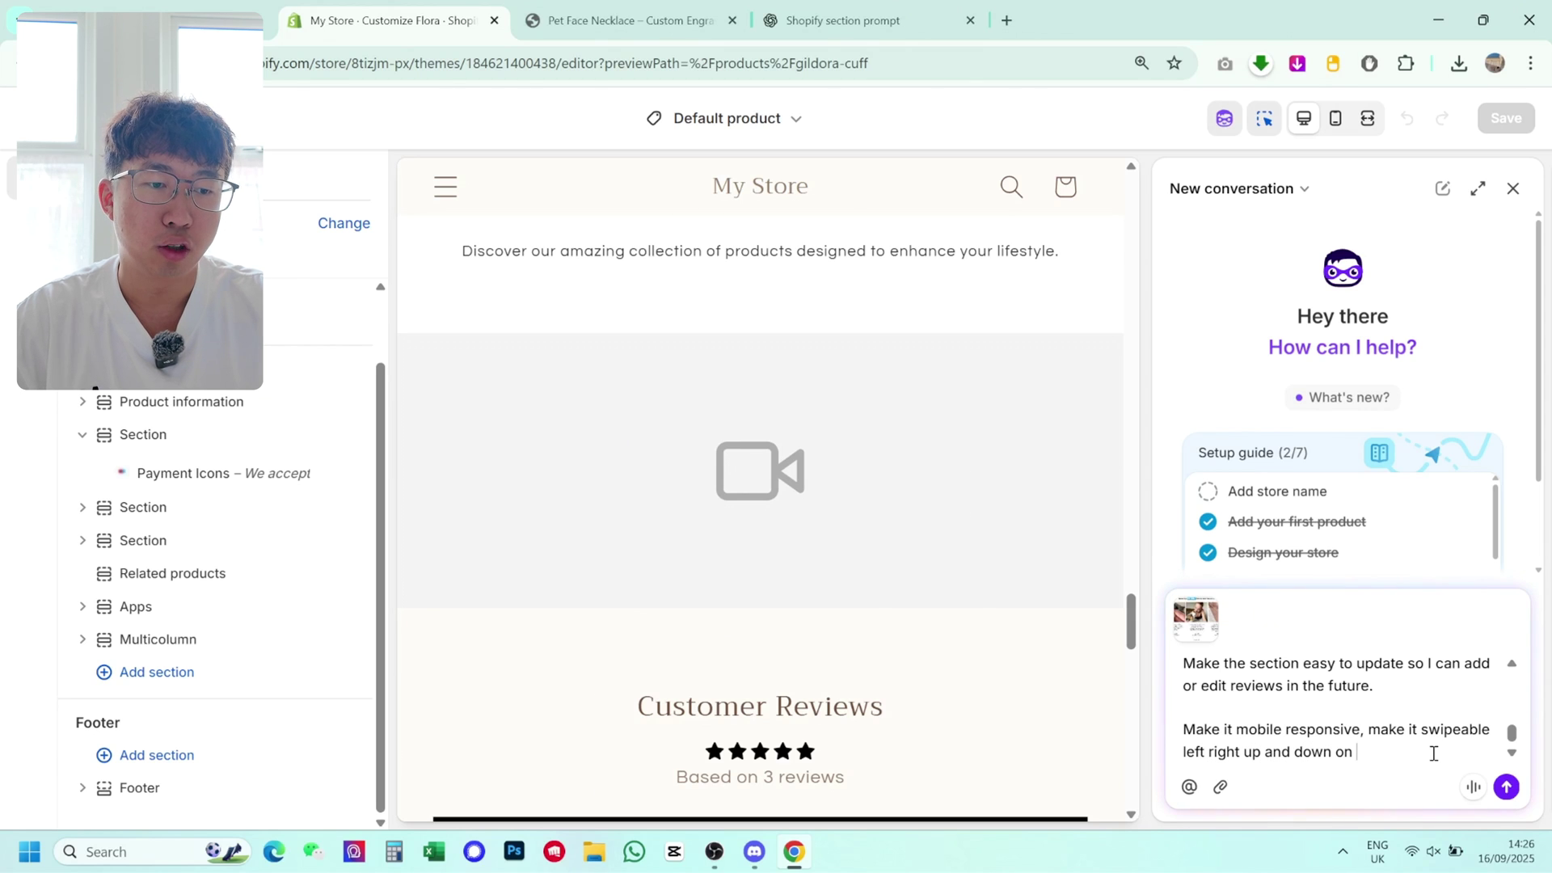
text(mobile, make)
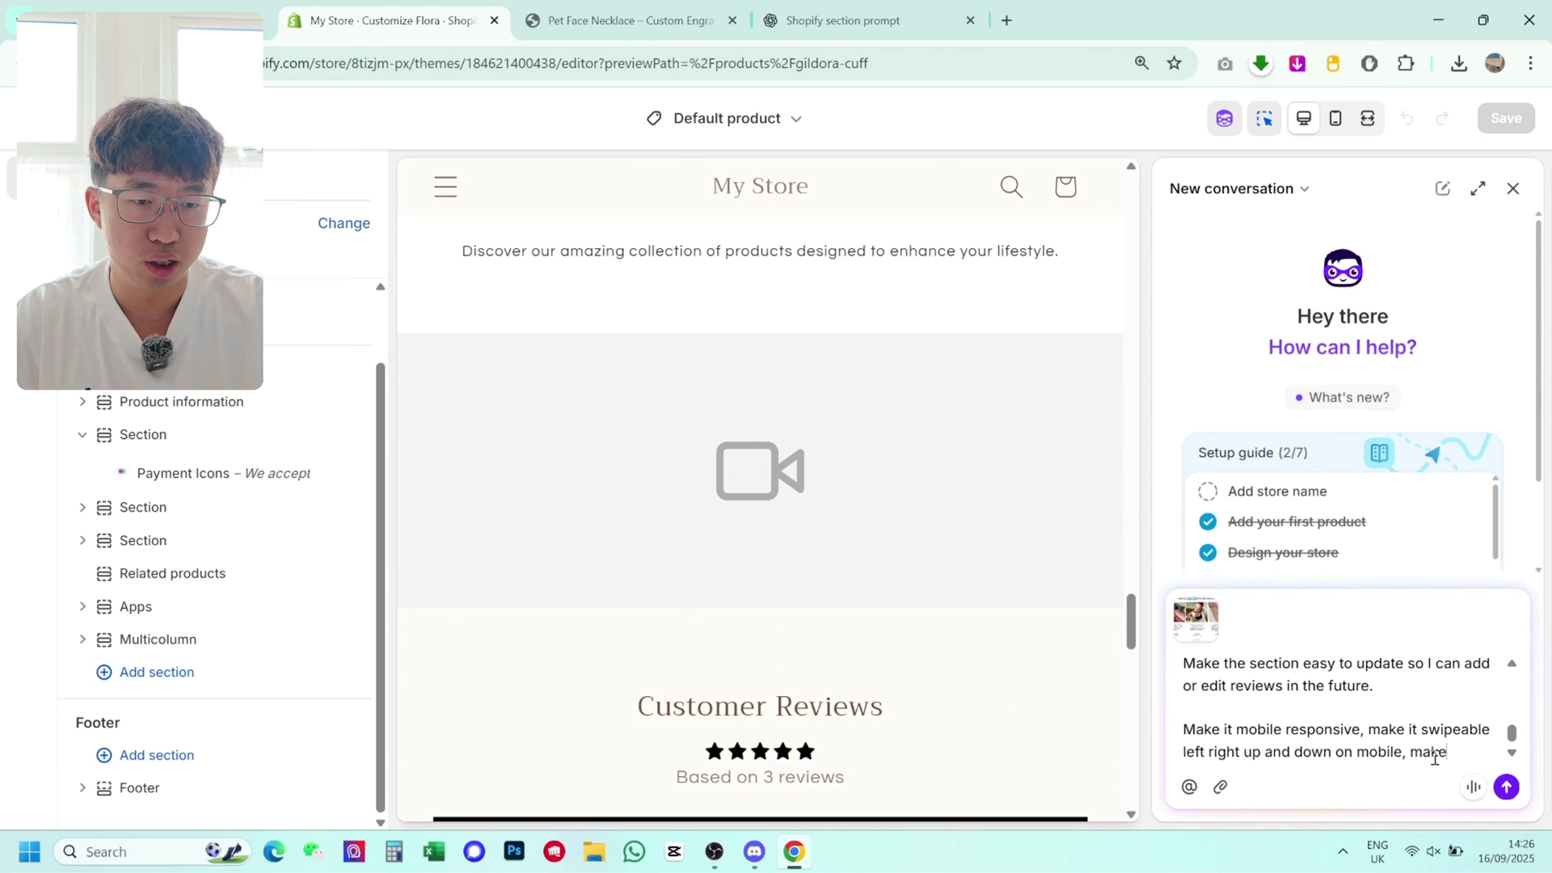
text(ages of each featured review a square.)
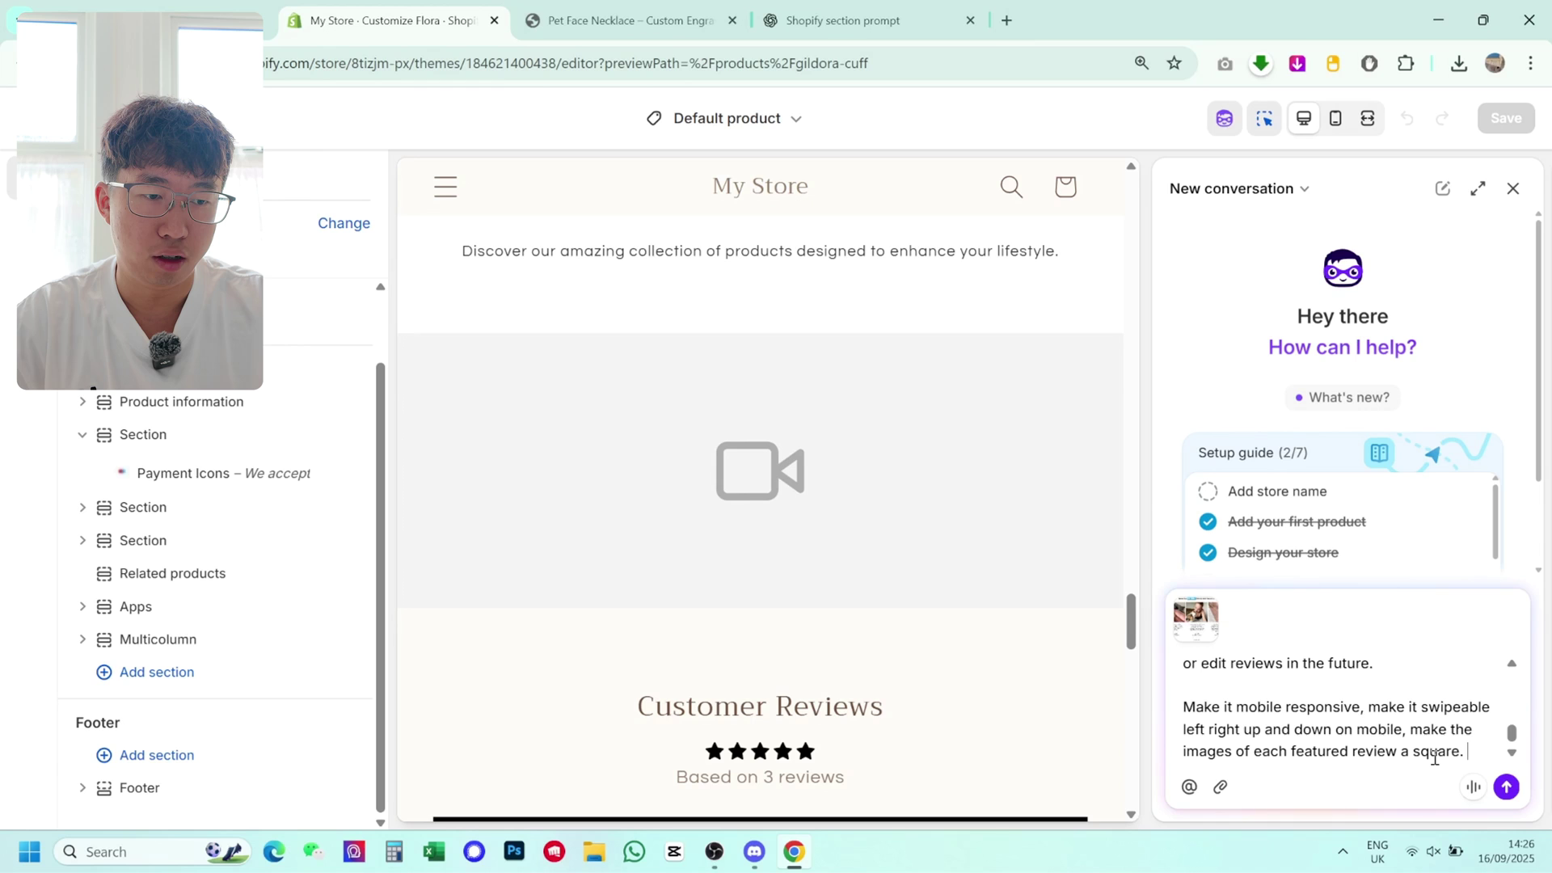
text(d on t)
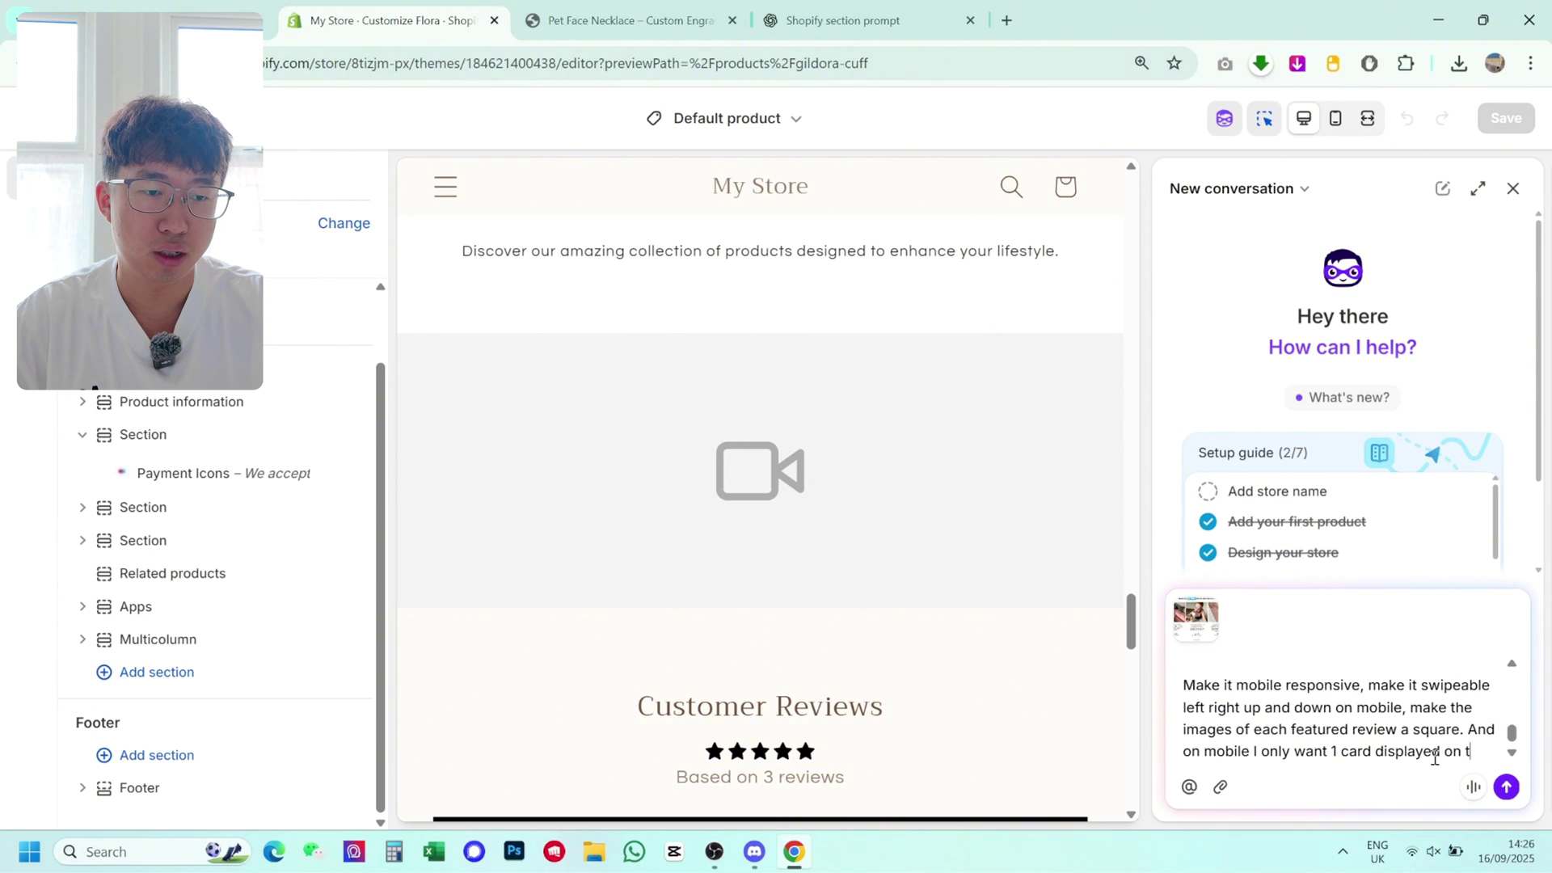
text(he page)
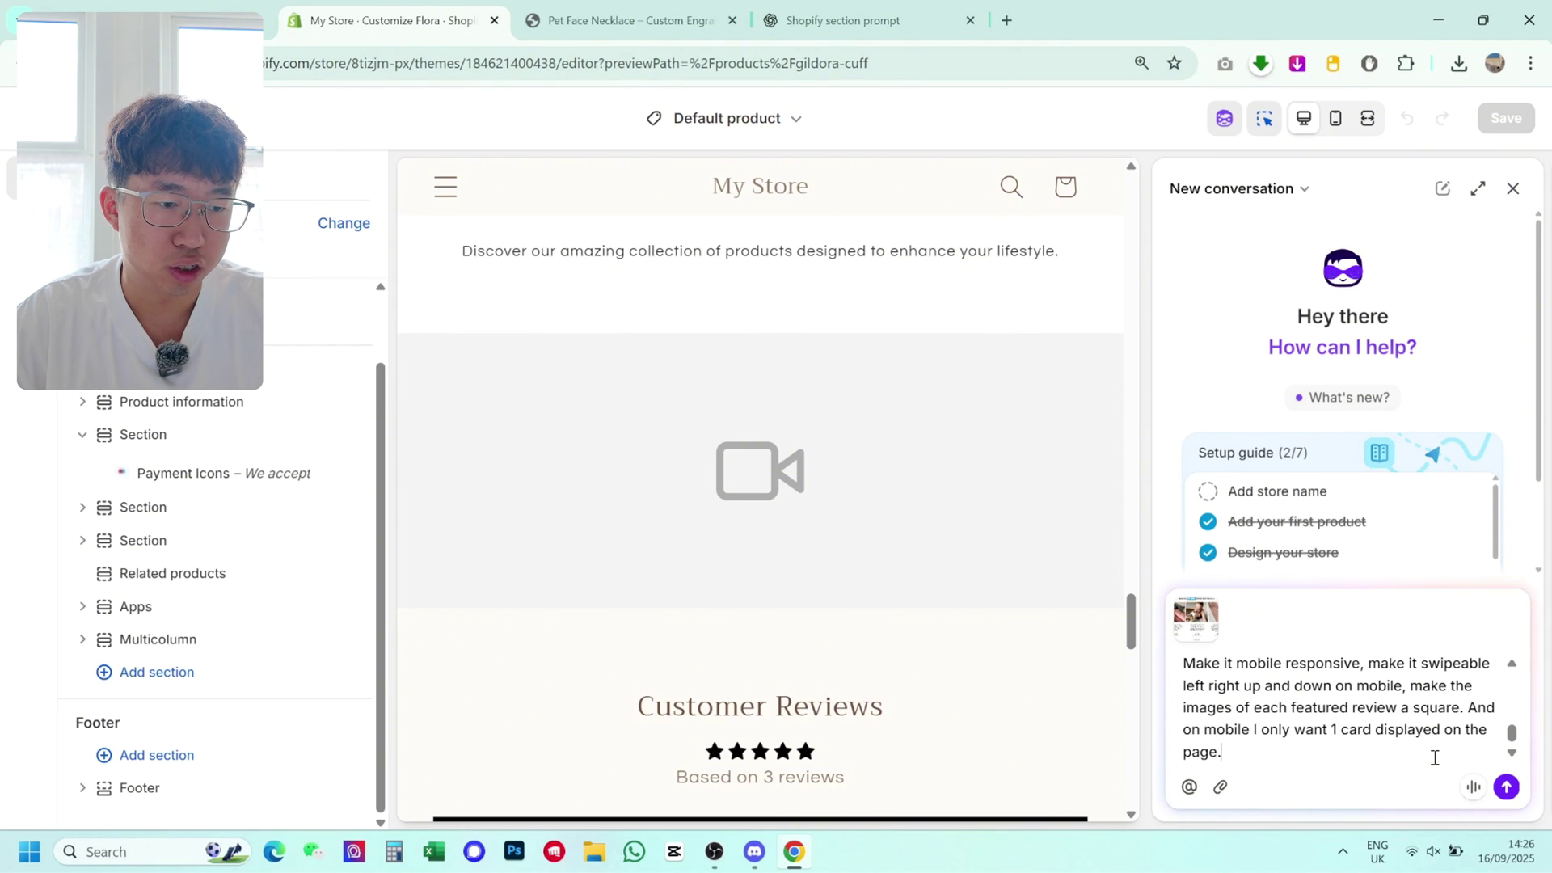
text(.)
Step: Send the request, ask Sidekick to feature 10 reviews, and load its carousel plan
click(1507, 787)
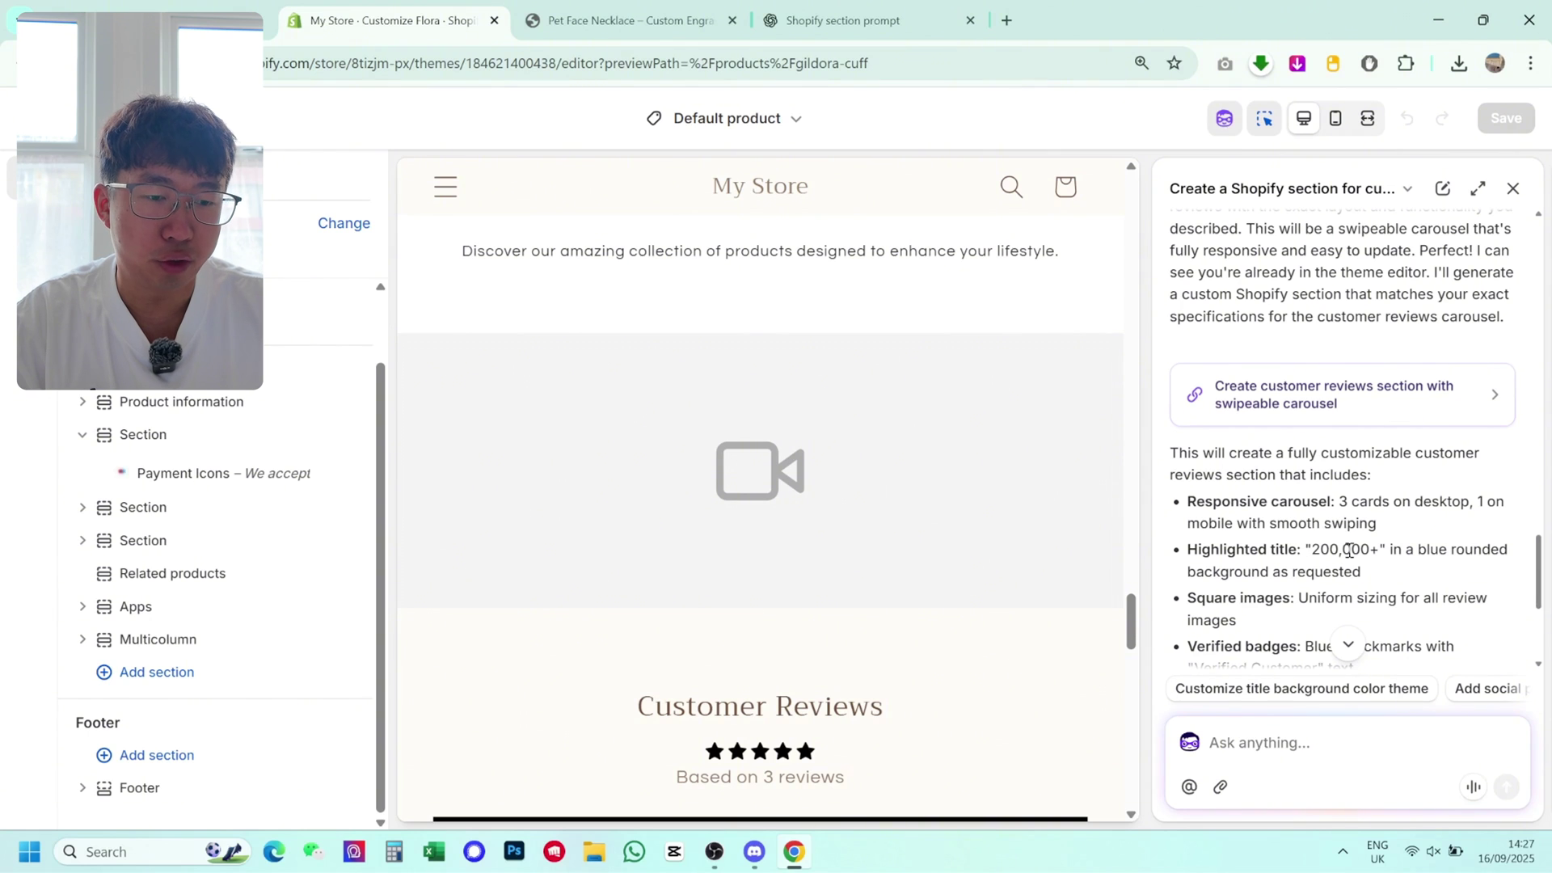
click(1305, 740)
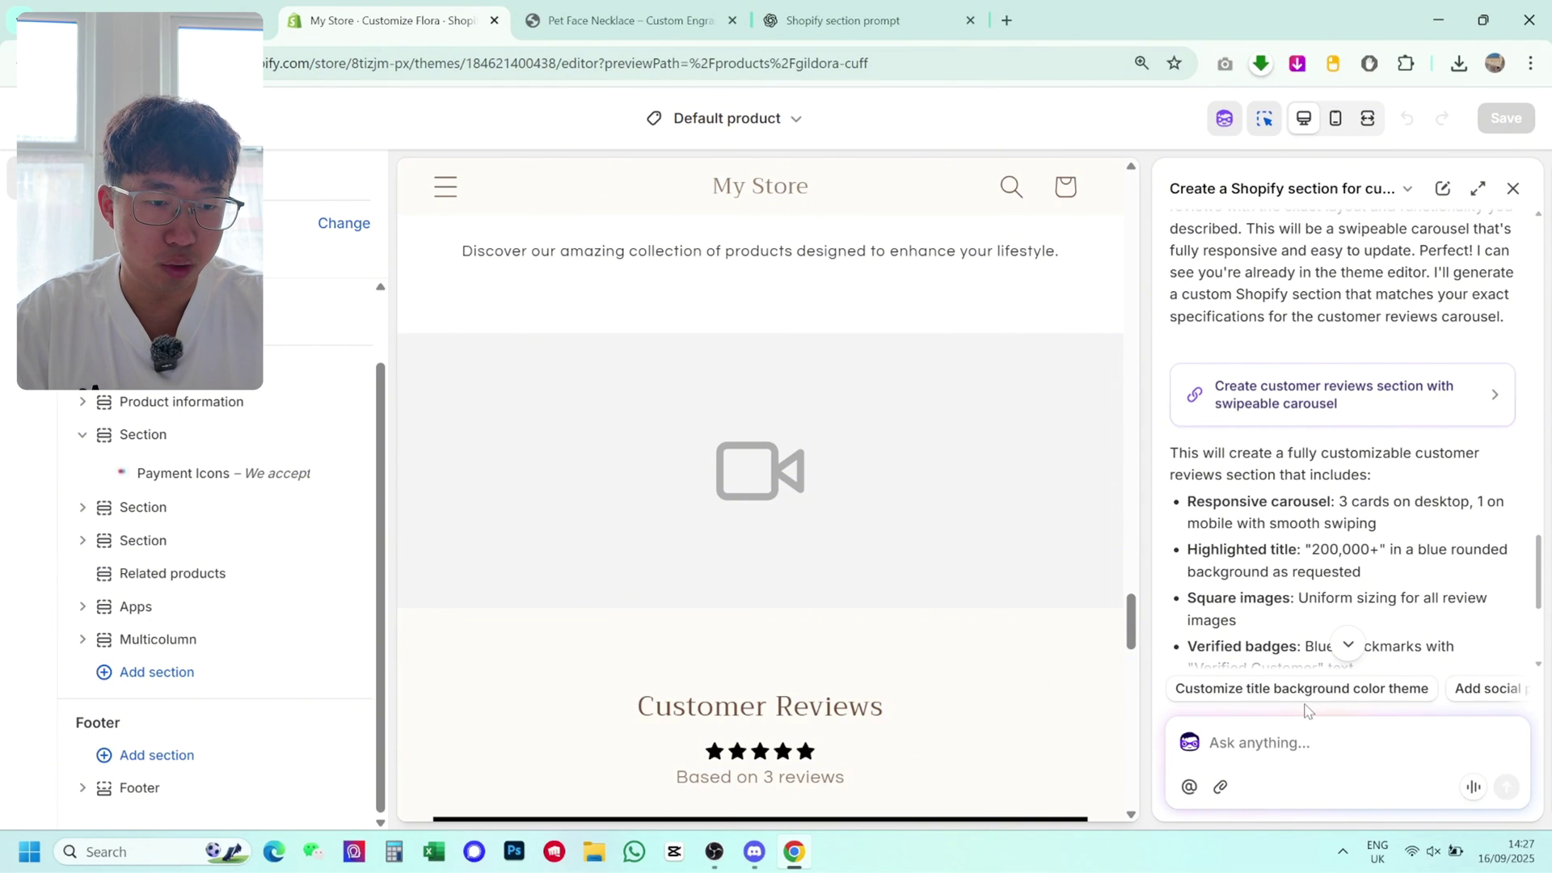
text(So we)
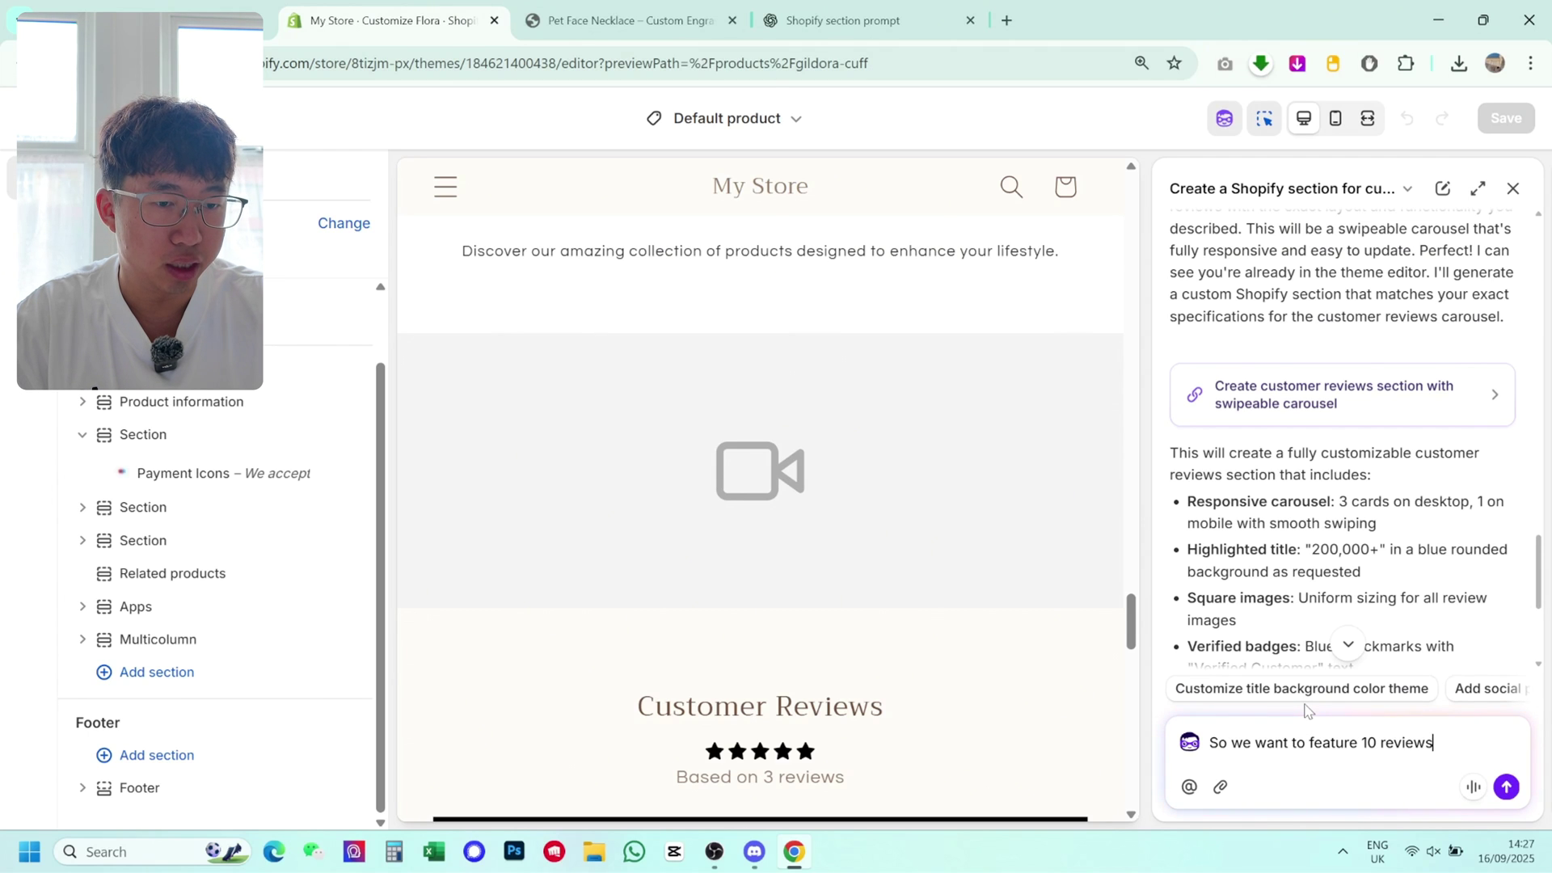
text(want to feature 10 reviews)
key(Return)
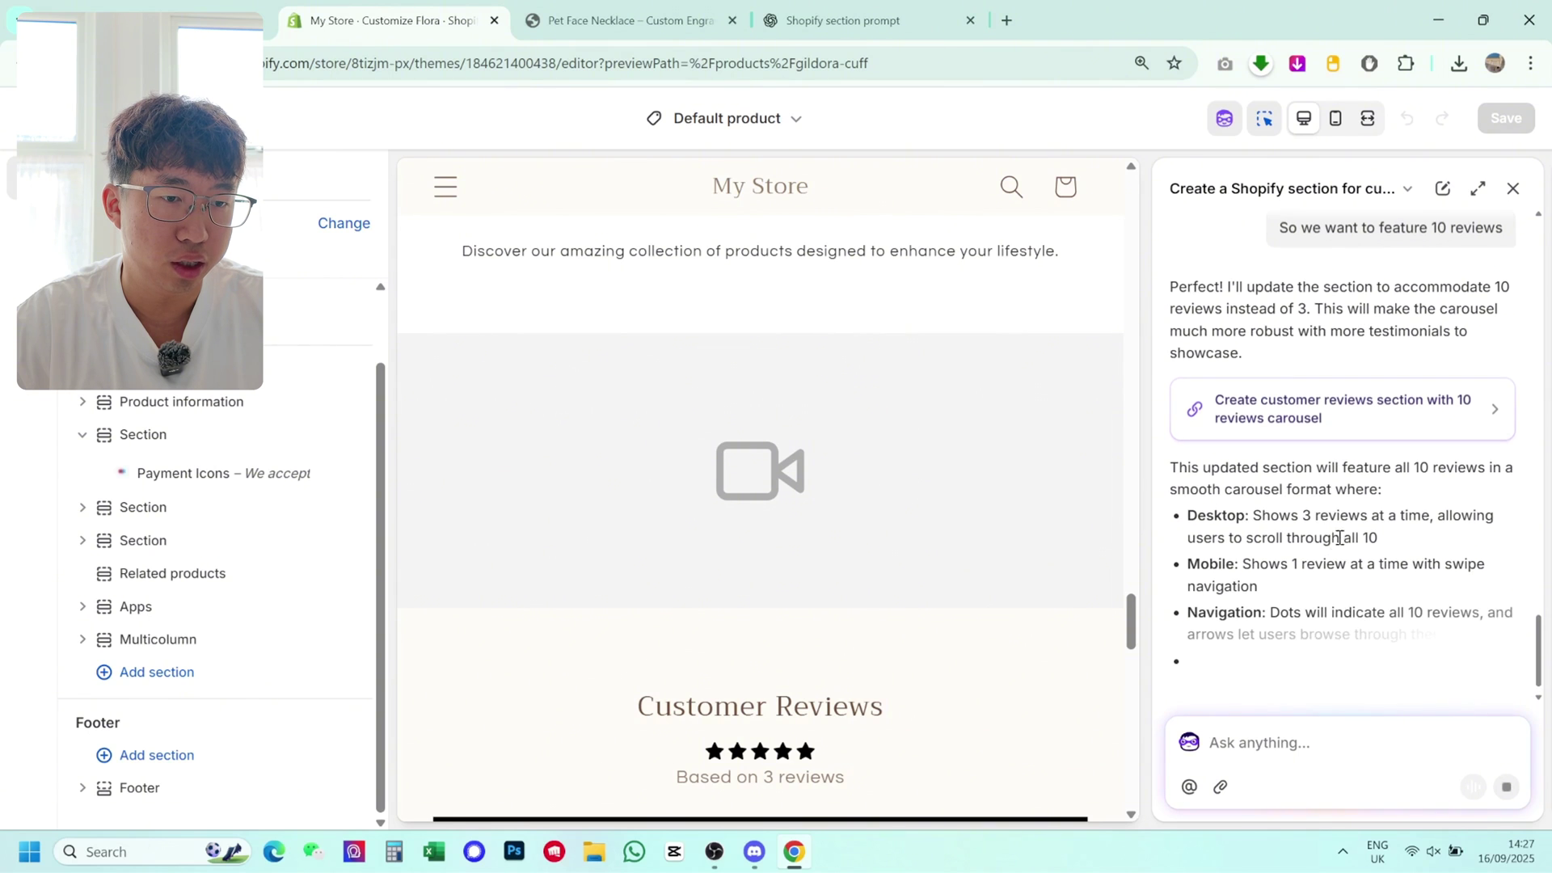
scroll(1374, 426, up, 1)
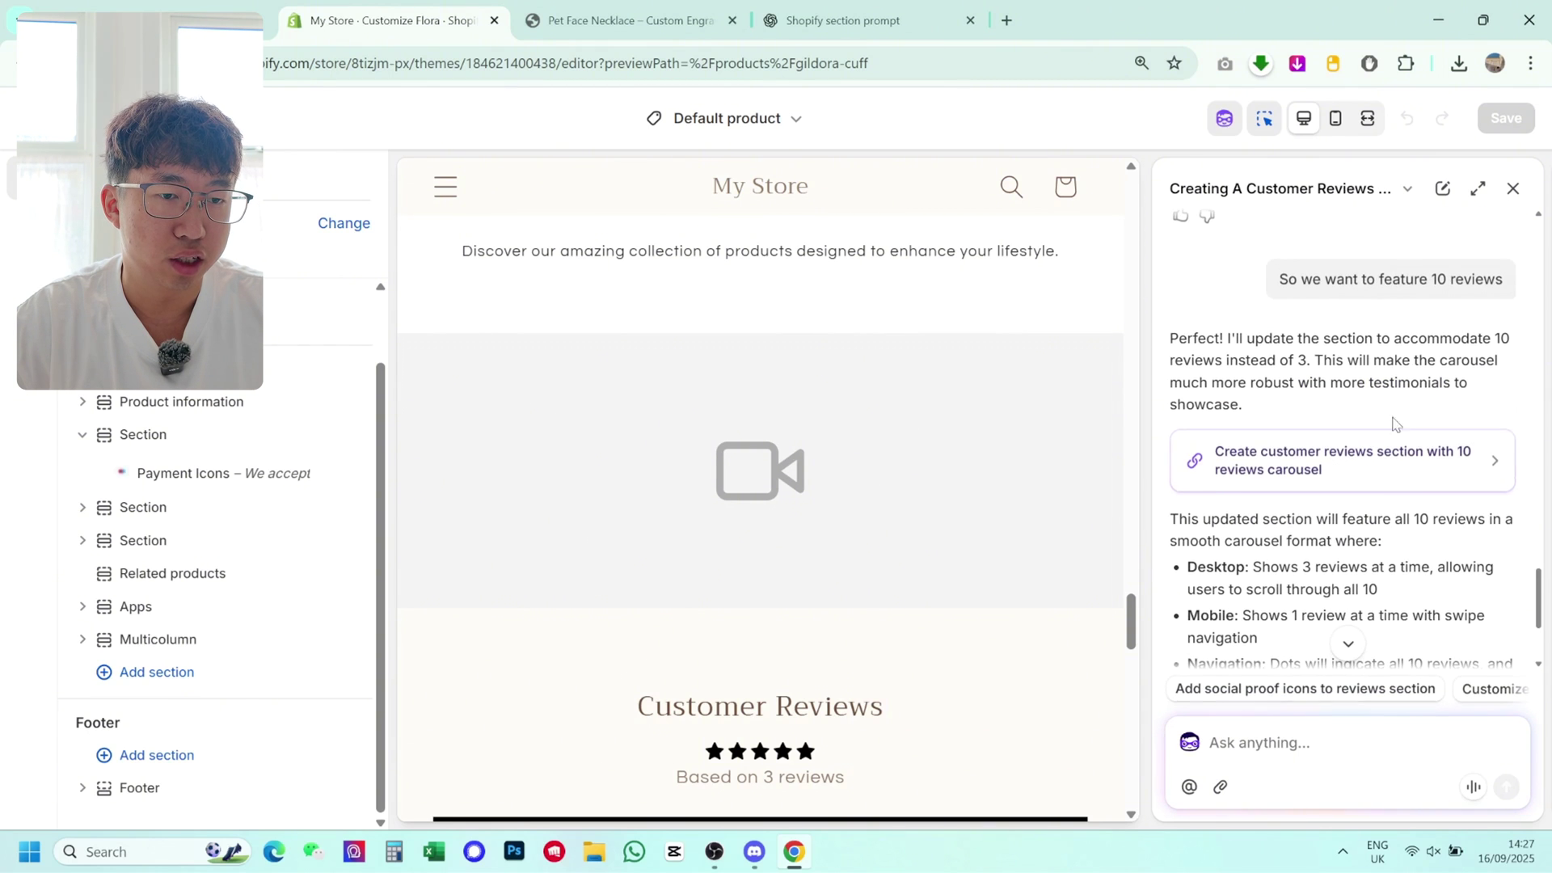
click(1314, 478)
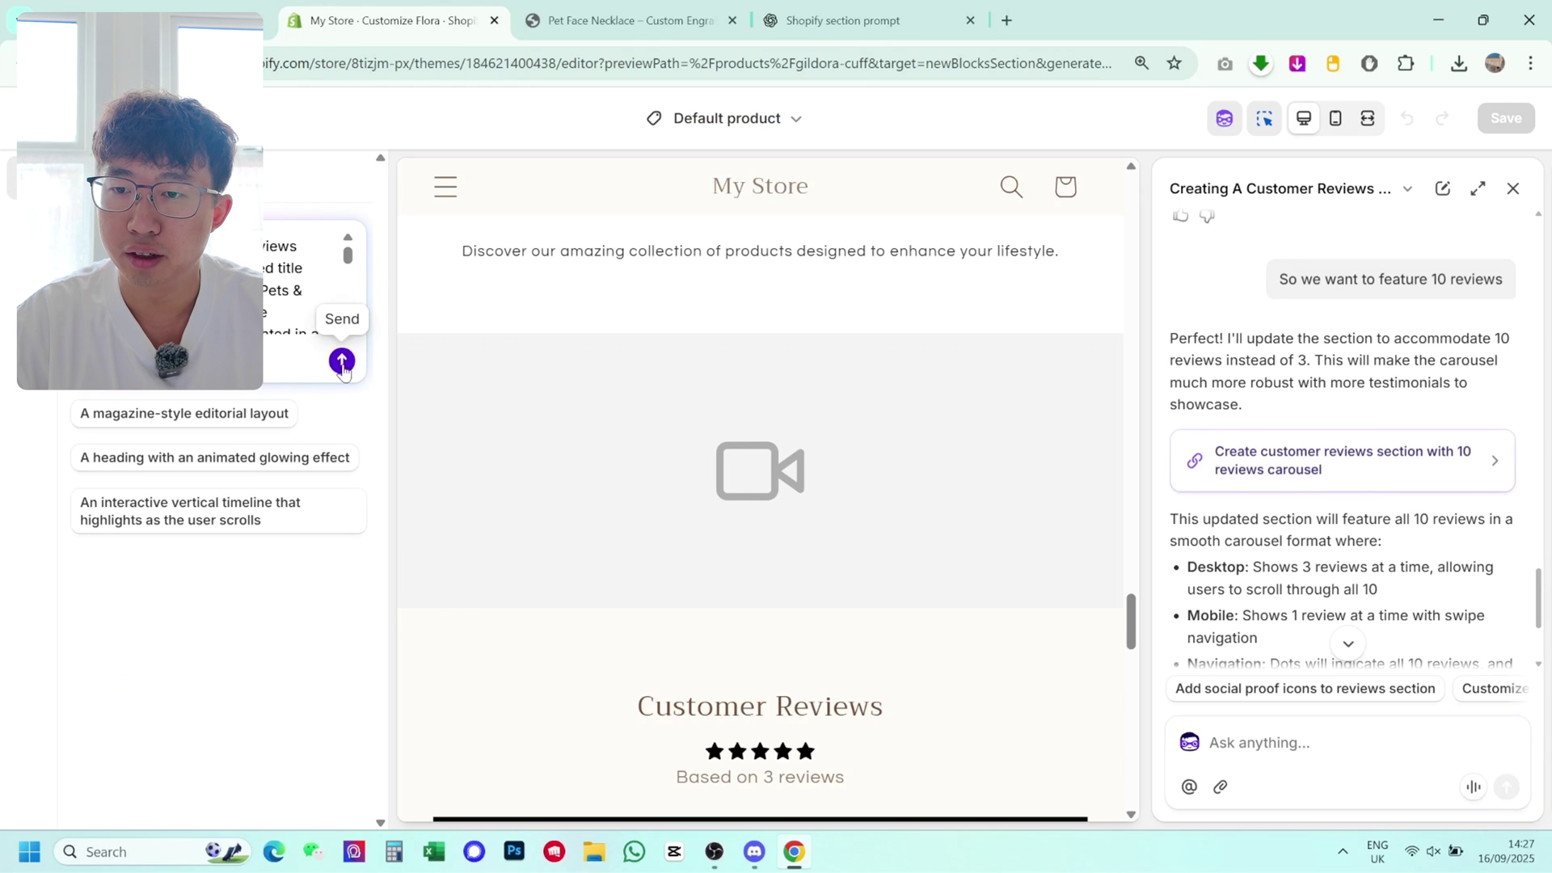
Step: Generate the 10-review customer reviews carousel section from the loaded prompt
click(342, 362)
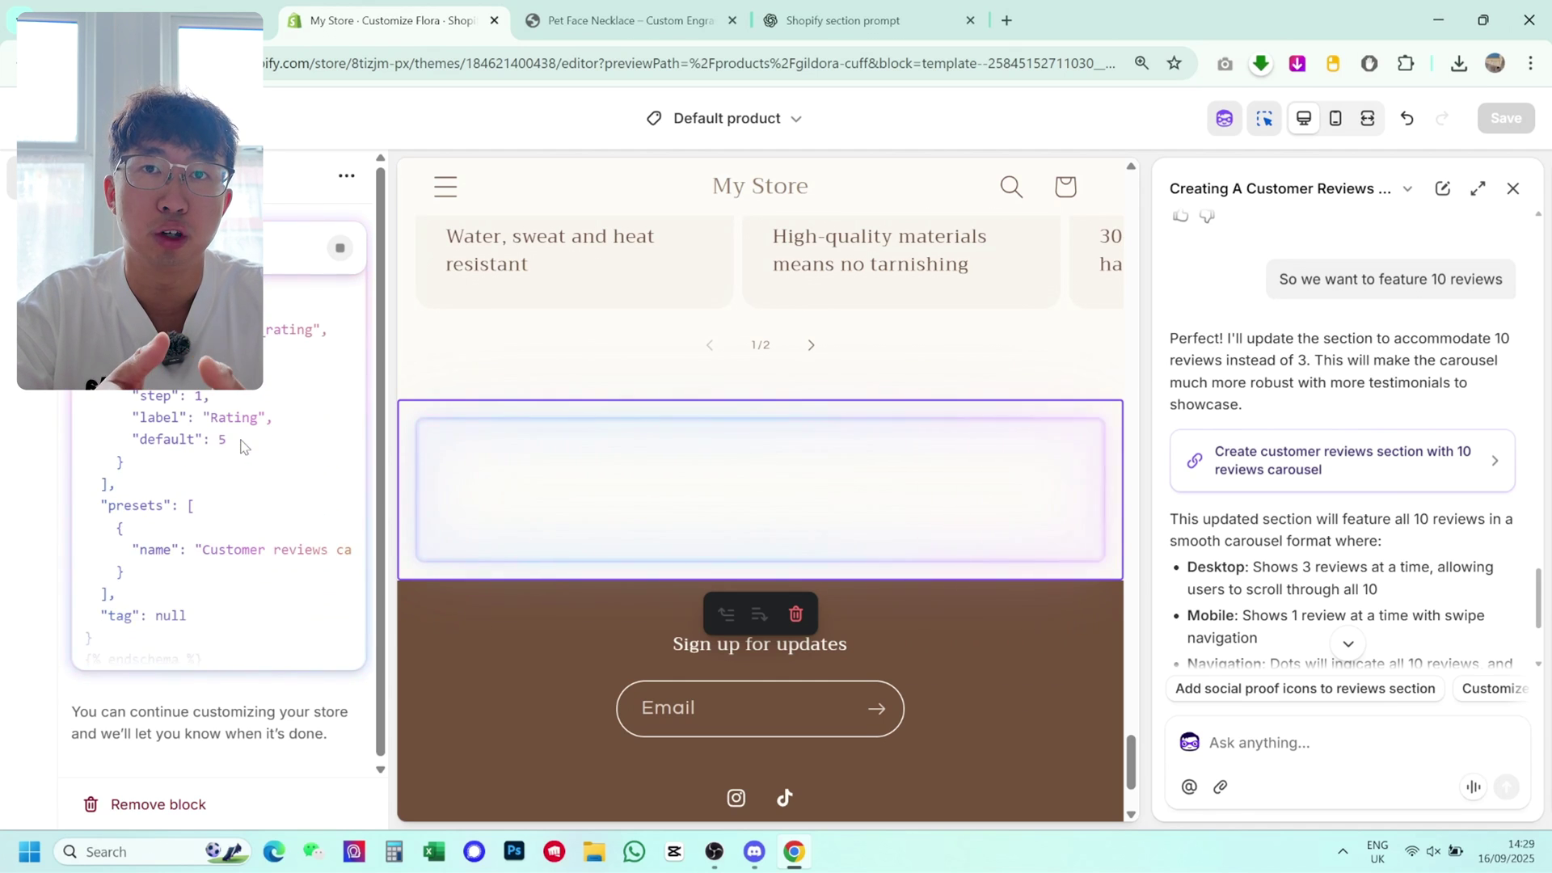
Step: Close the Sidekick panel and reset the page zoom to 100%
click(1510, 194)
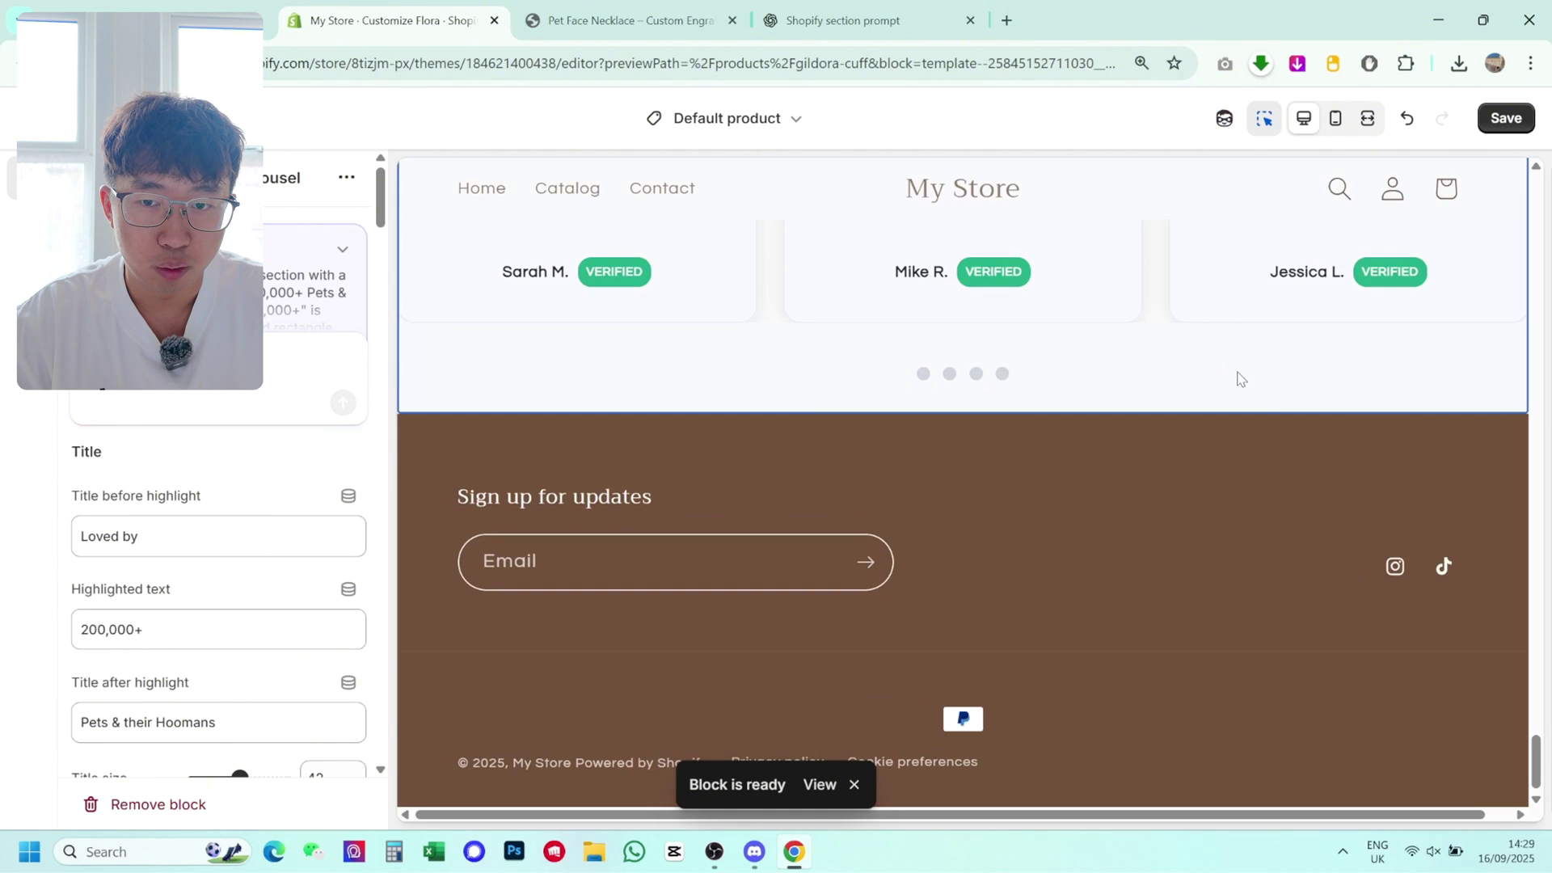
scroll(1253, 392, up, 5)
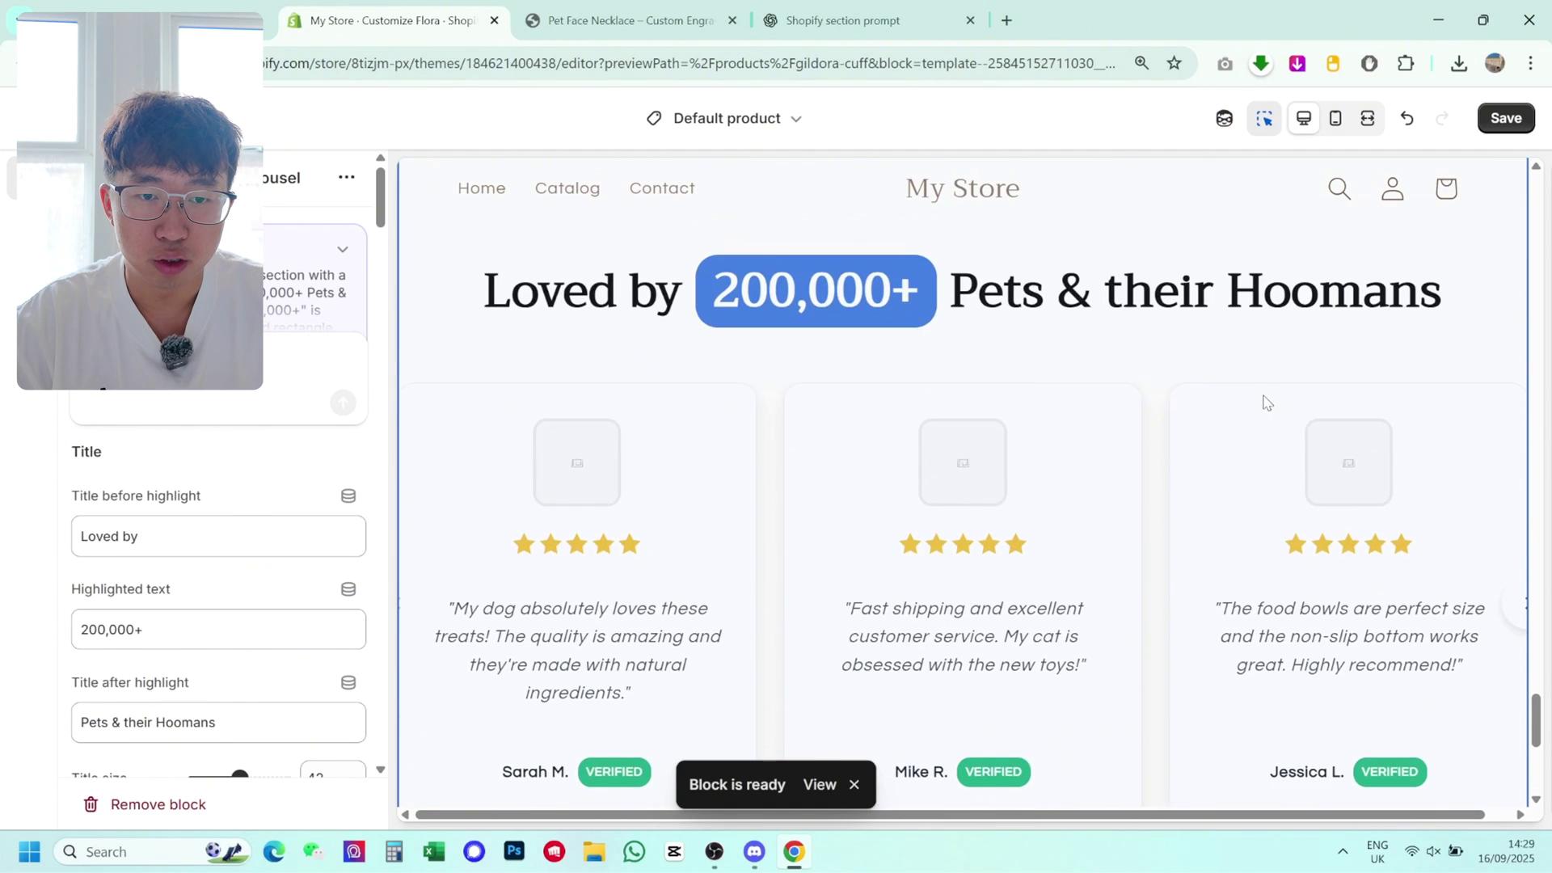
scroll(1267, 402, up, 2)
scroll(1195, 353, down, 1)
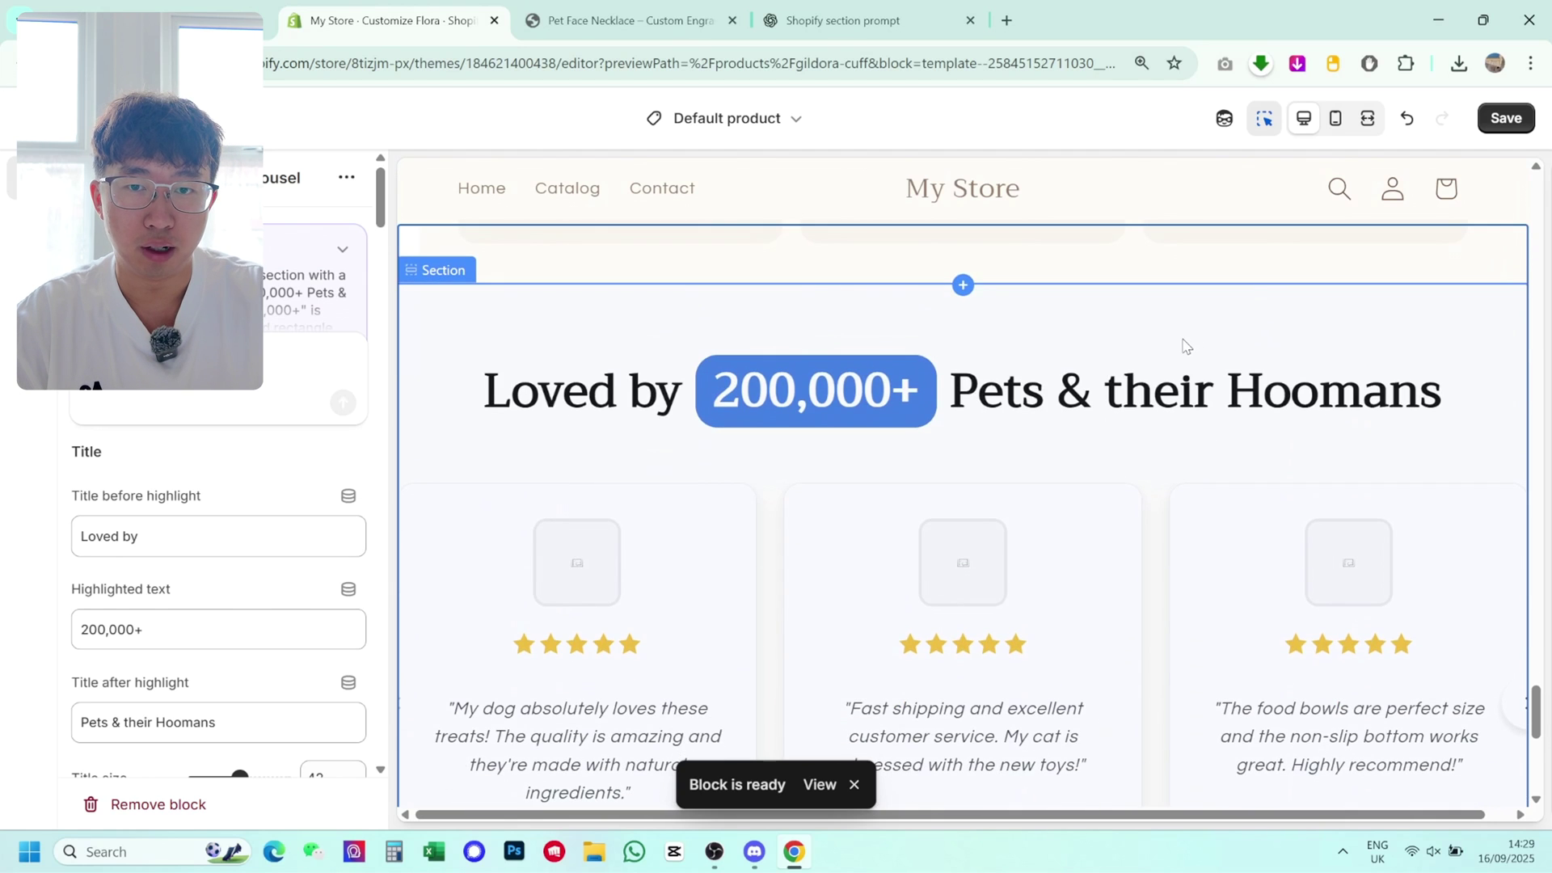
key(ctrl+minus)
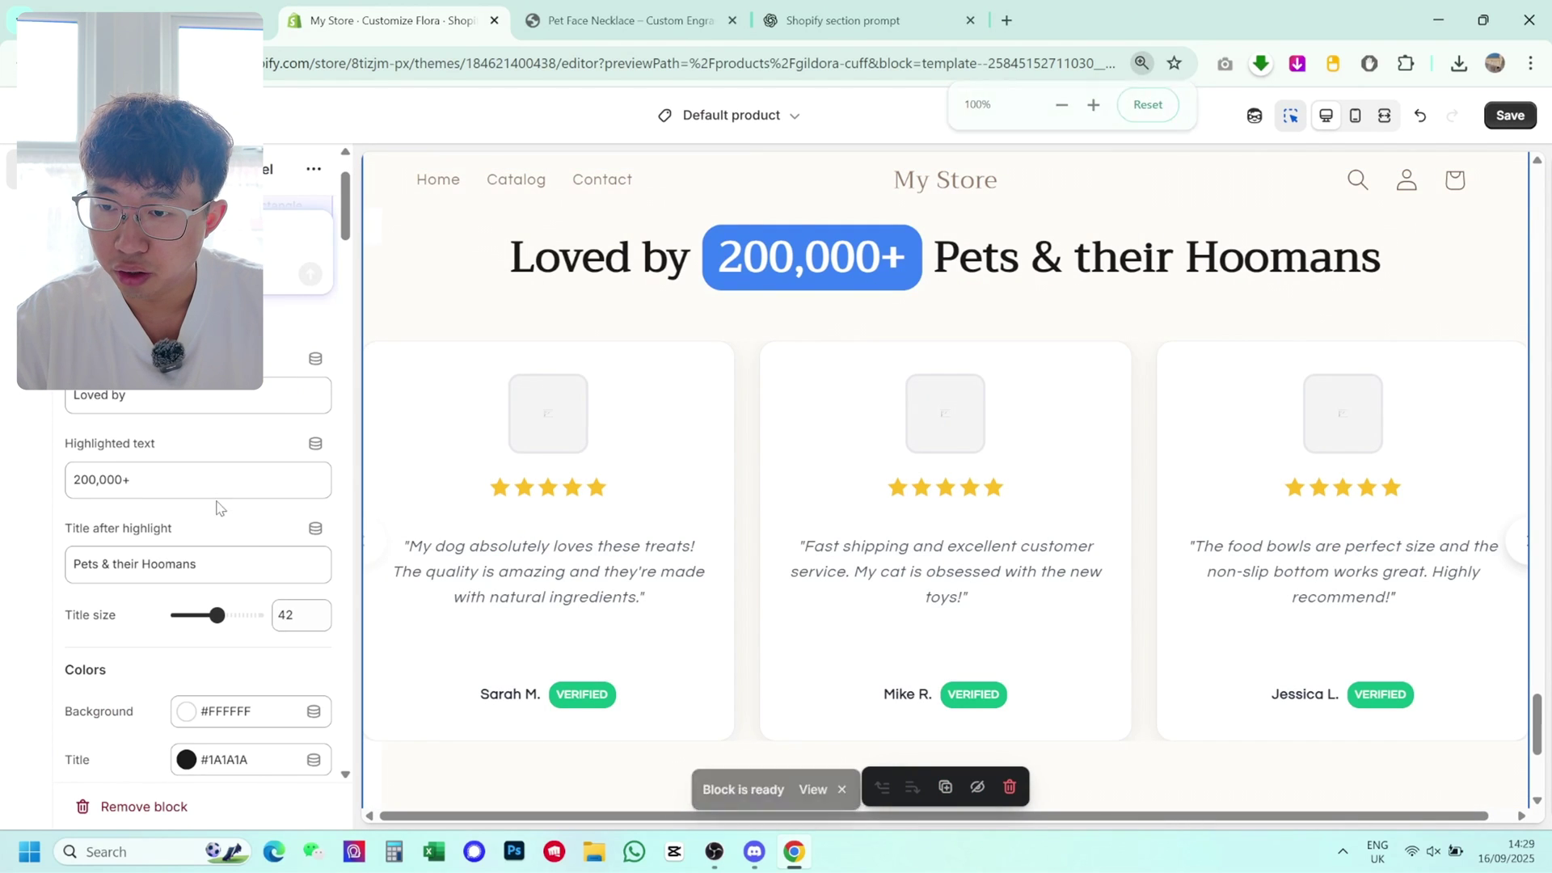
scroll(241, 554, down, 1)
scroll(141, 398, up, 1)
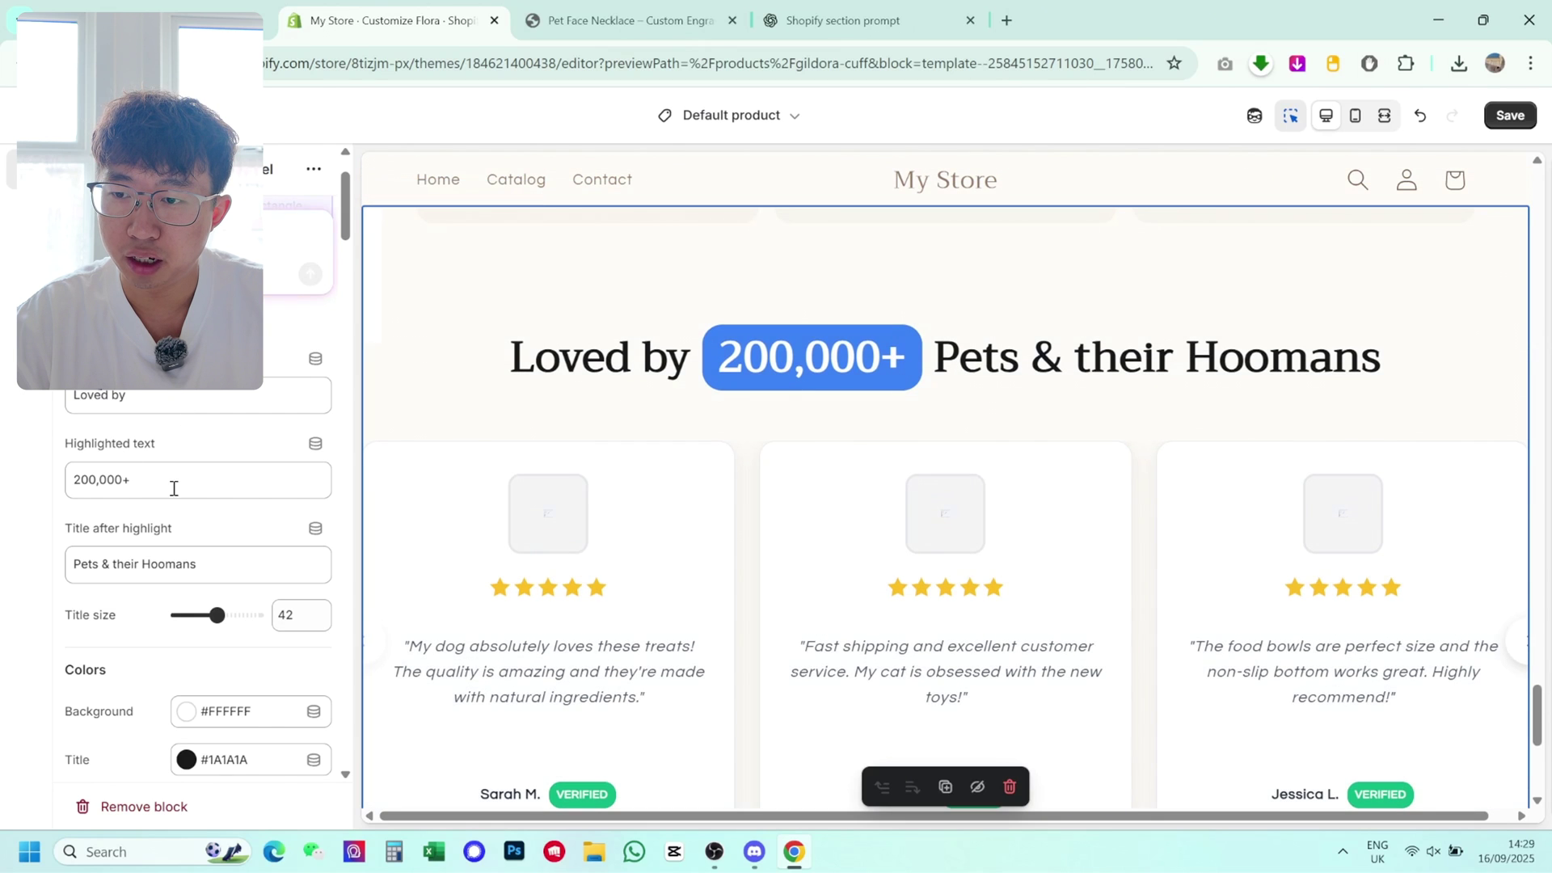
Step: Change the heading to 'Loved by 100,000+ Customers Worldwide'
click(79, 479)
key(BackSpace)
text(1)
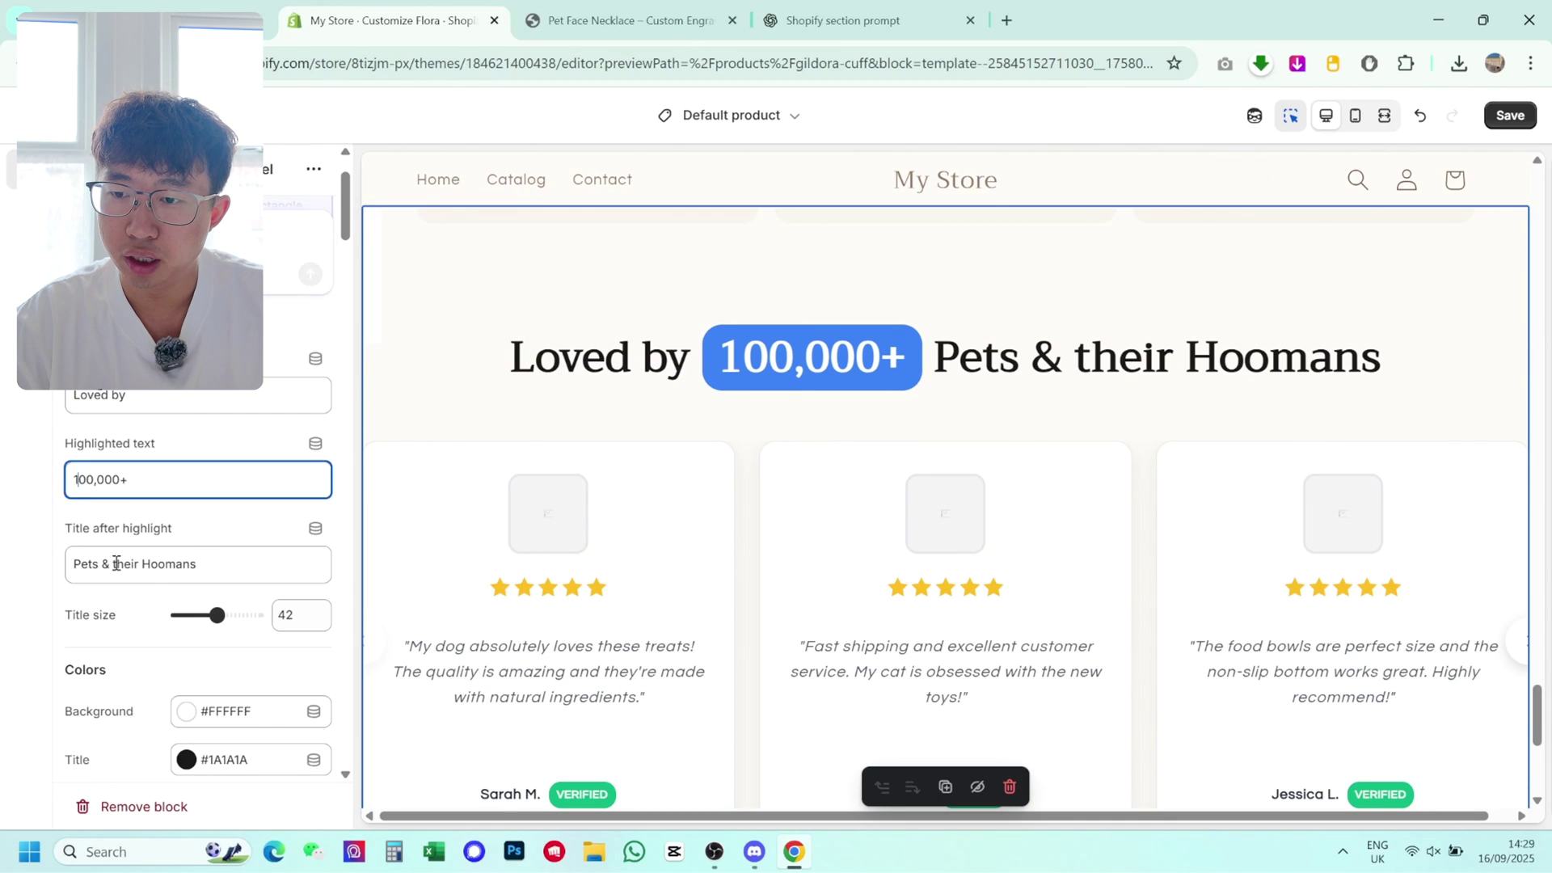
double_click(146, 563)
key(ctrl+a)
text(Cu)
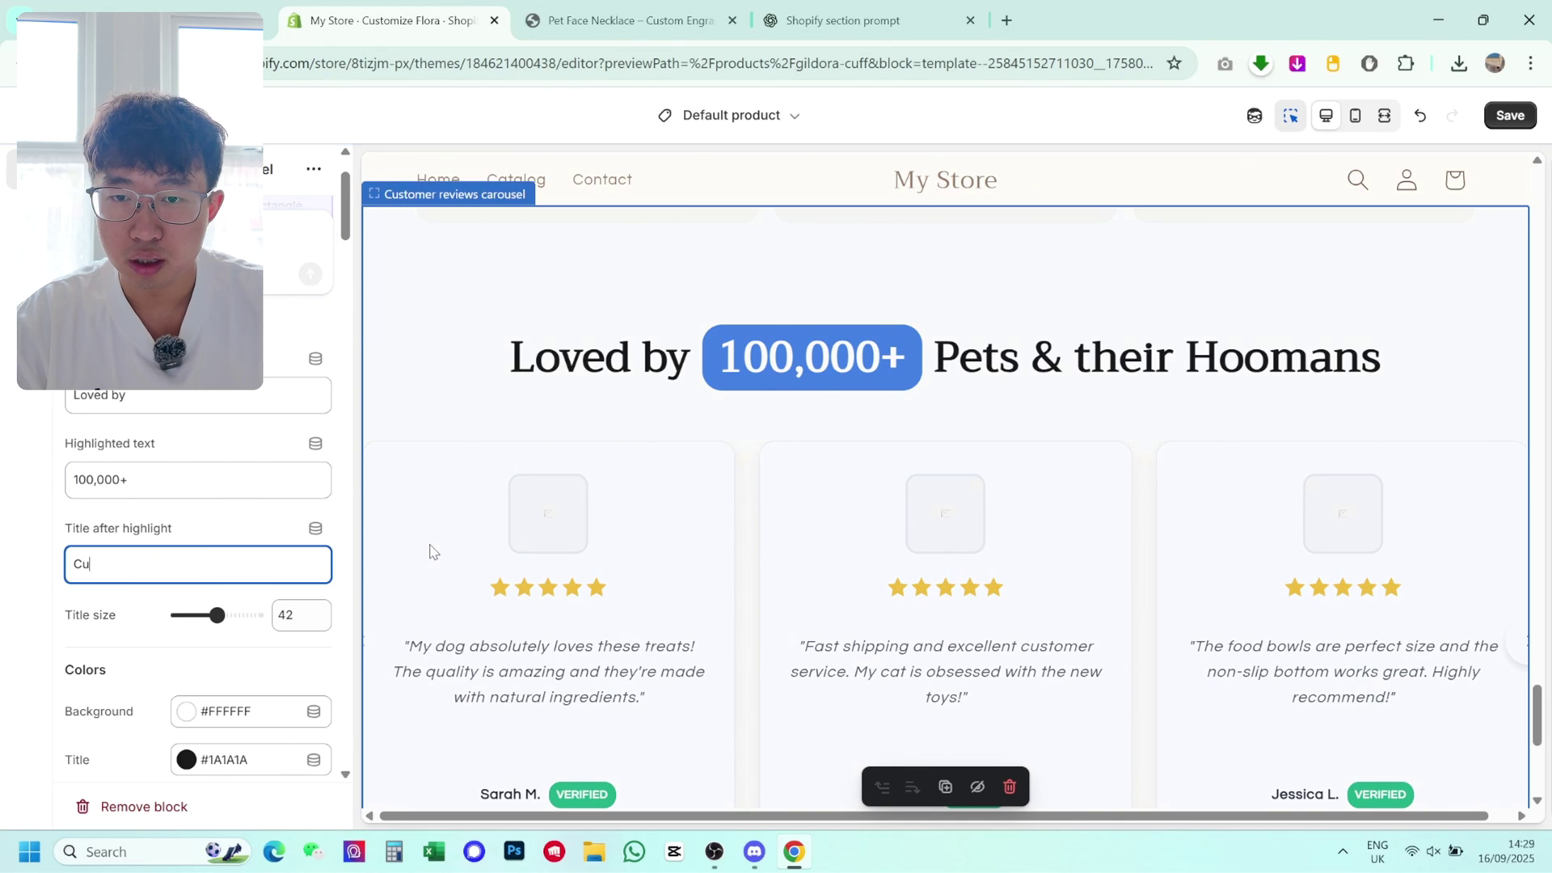
text(stomers )
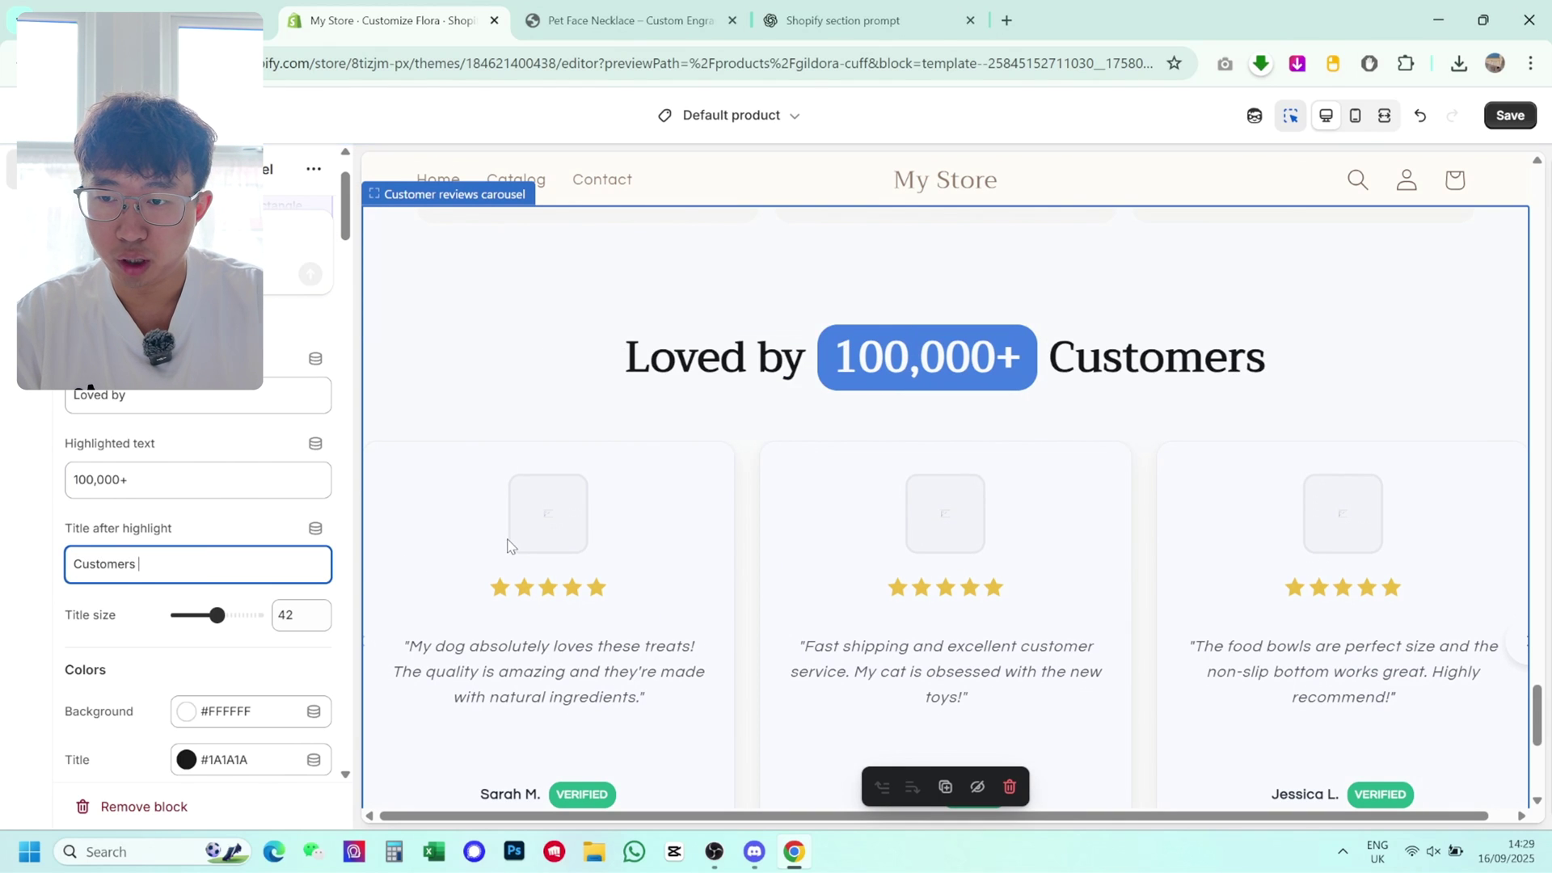
text(Worldwide)
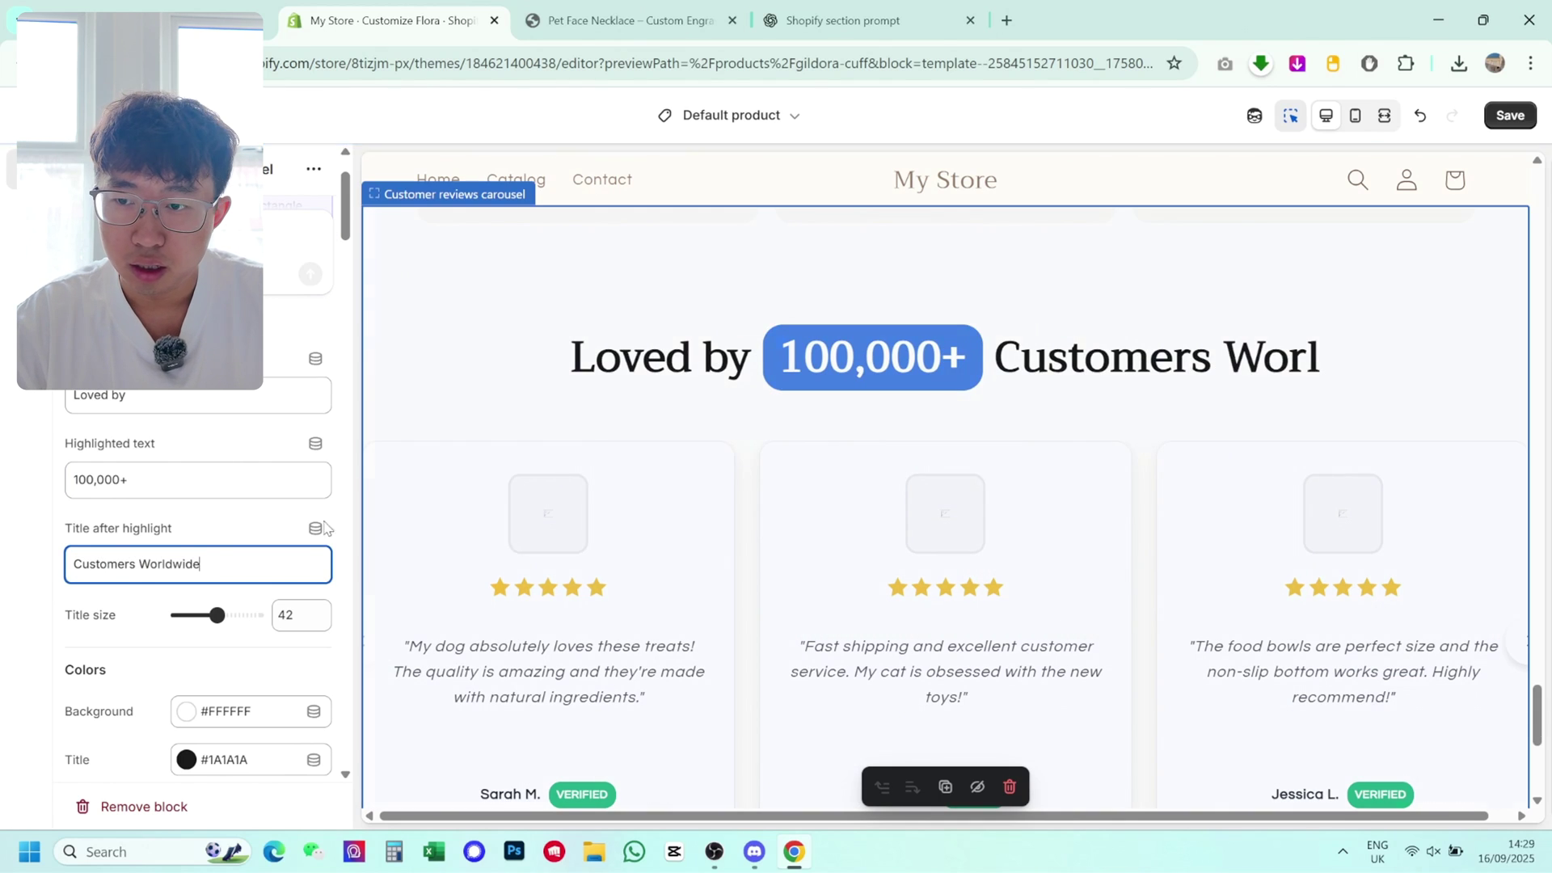
Step: Page through the review carousel to the third set of reviews
scroll(170, 502, down, 3)
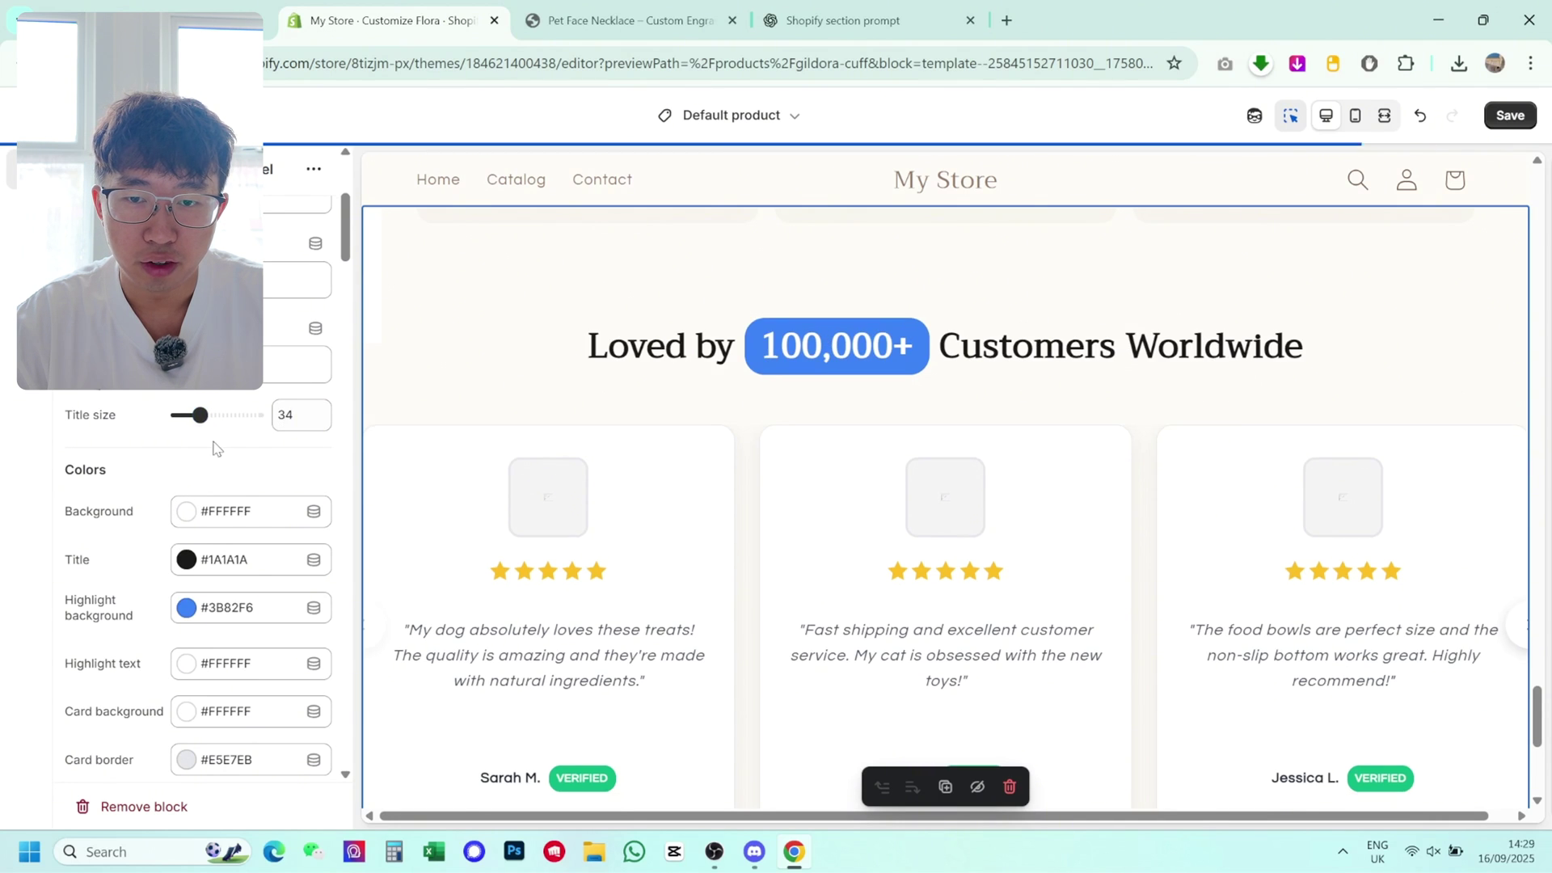
scroll(760, 437, down, 5)
scroll(1017, 502, up, 3)
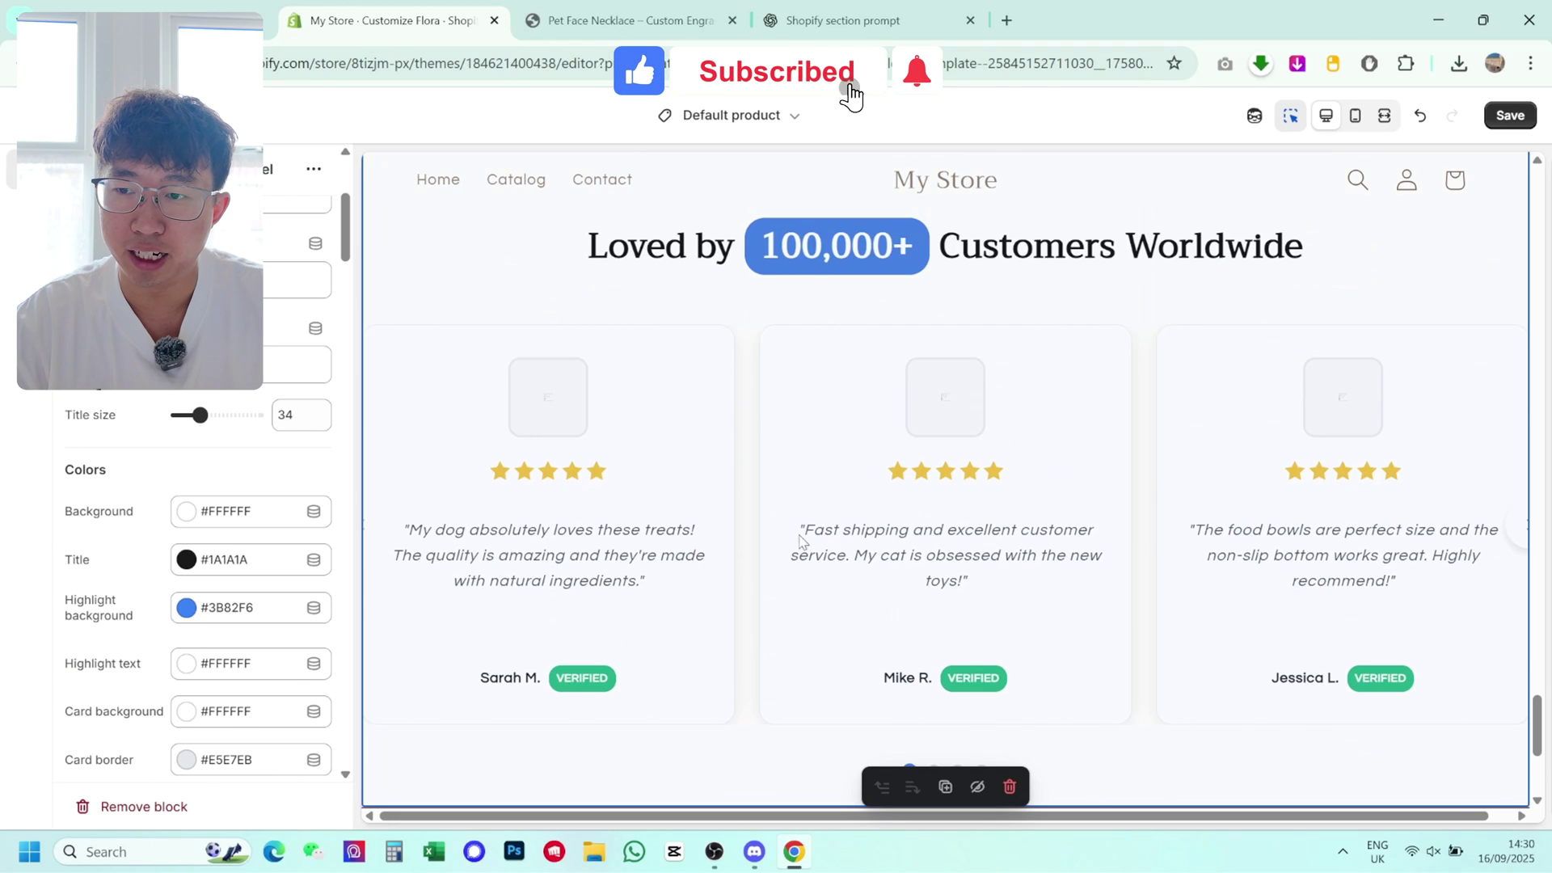
scroll(208, 509, down, 10)
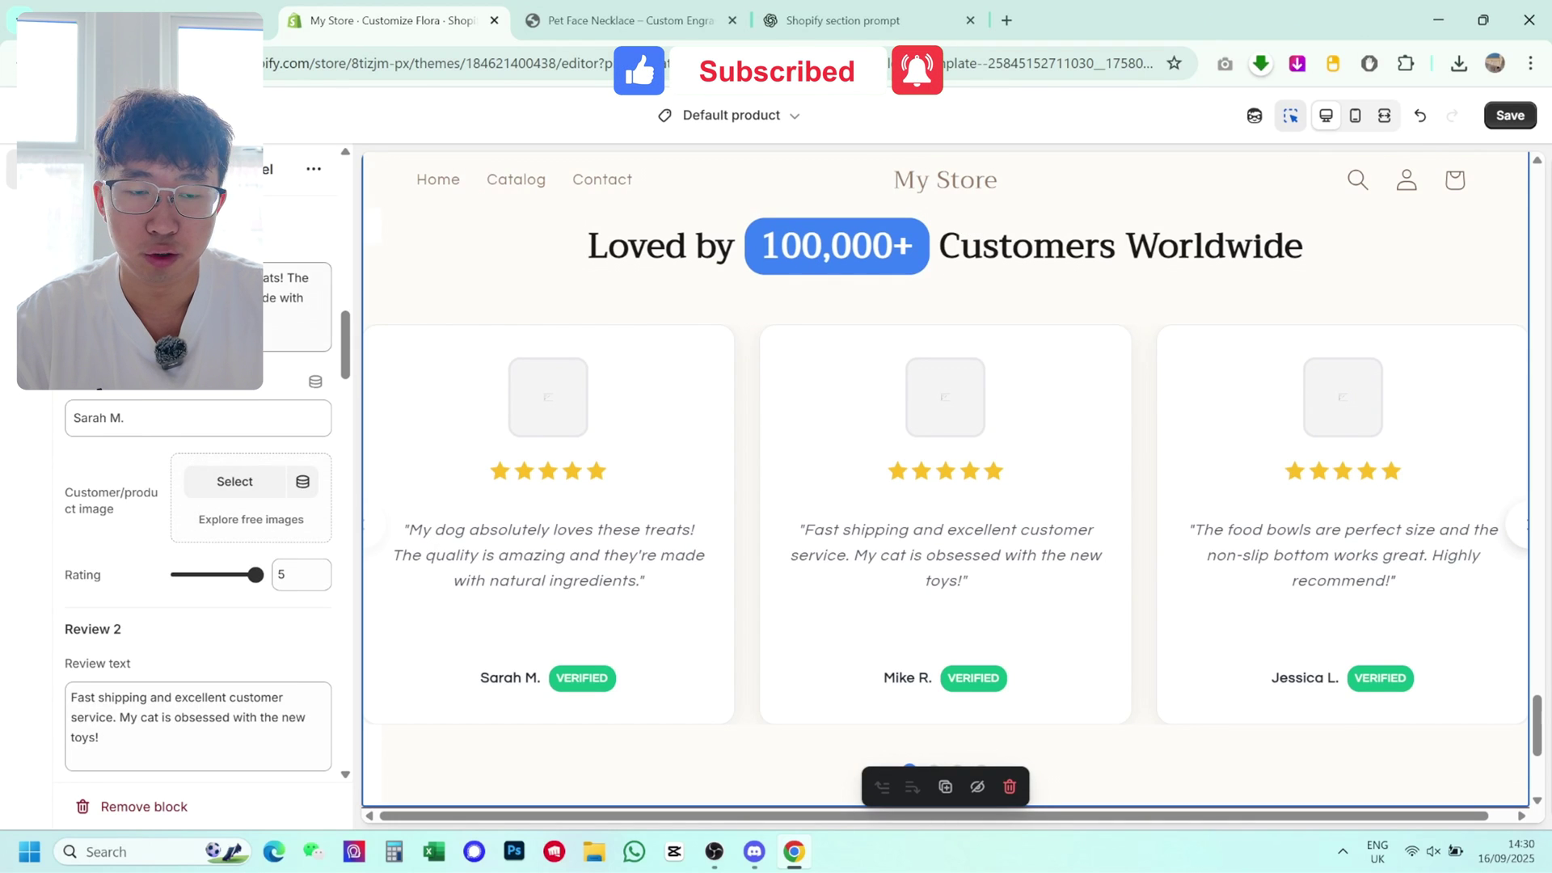
scroll(1134, 499, down, 1)
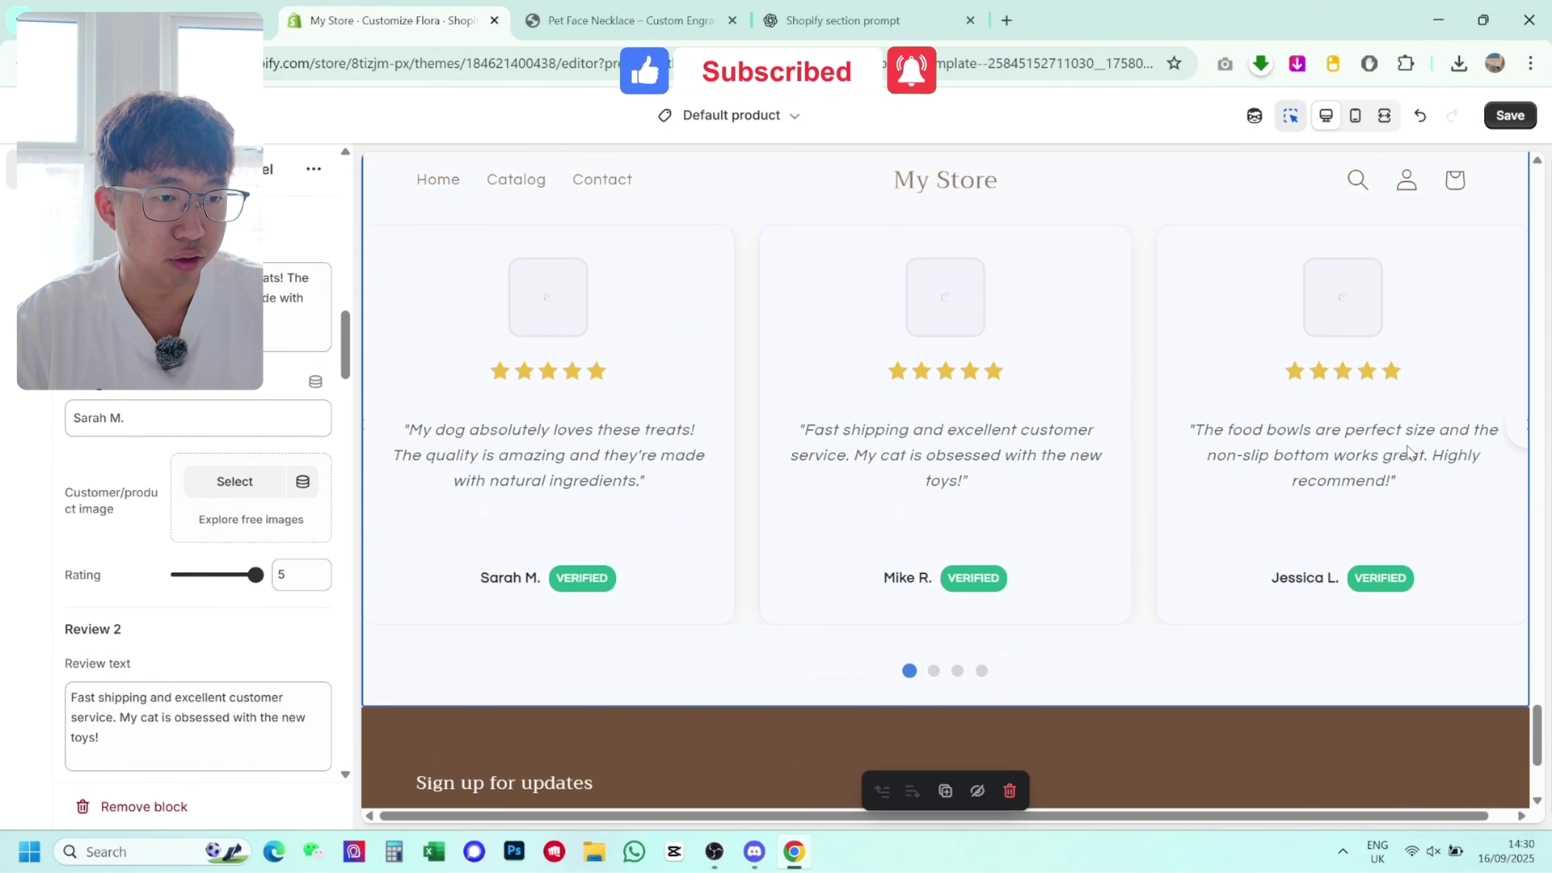
click(1520, 432)
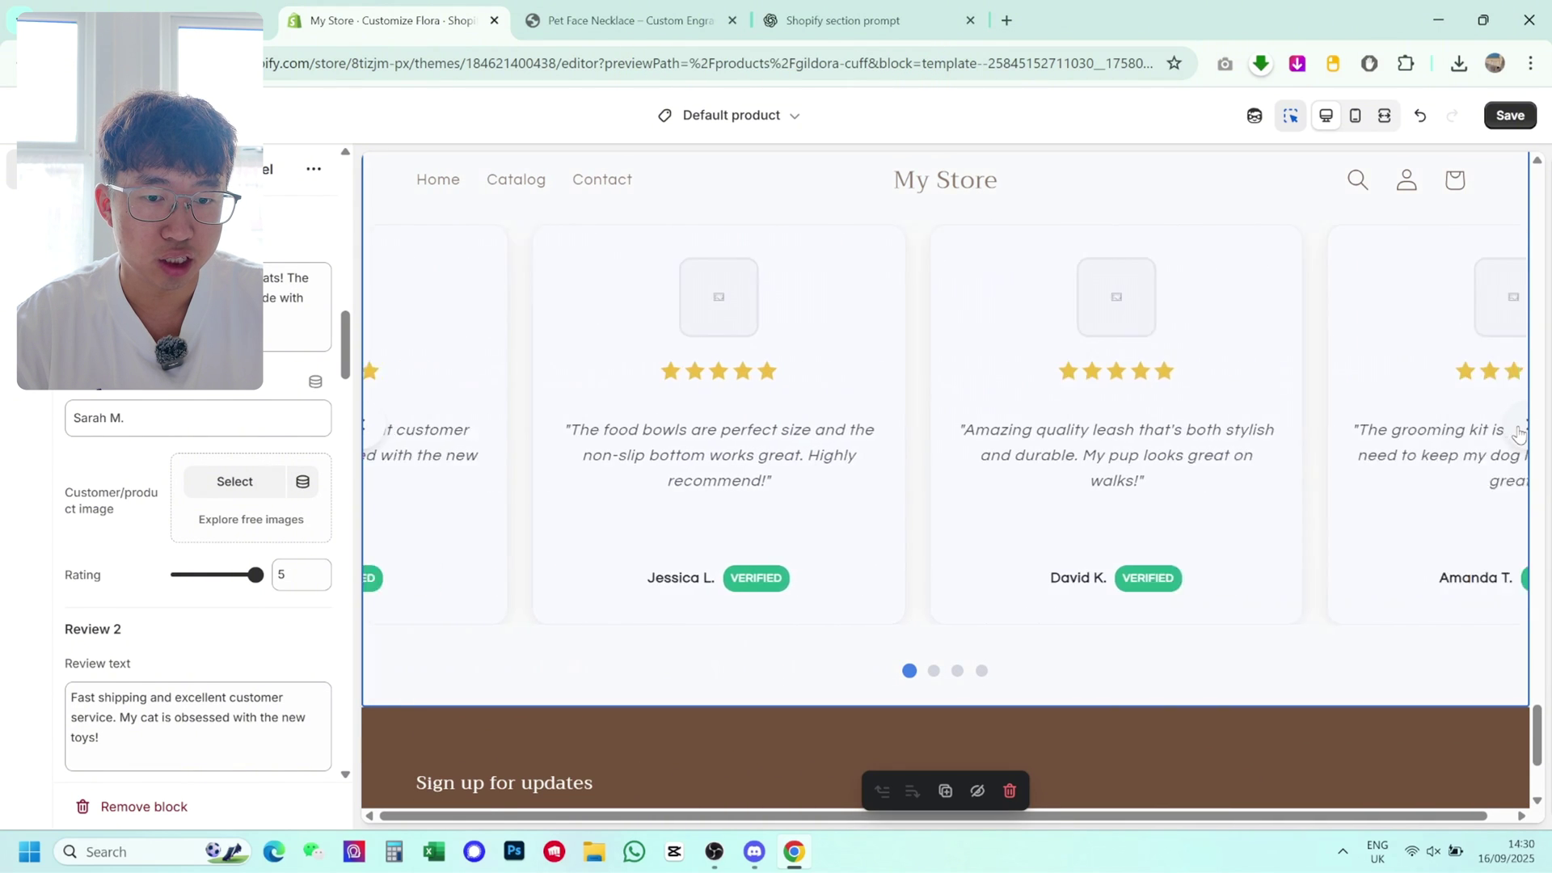
click(1519, 432)
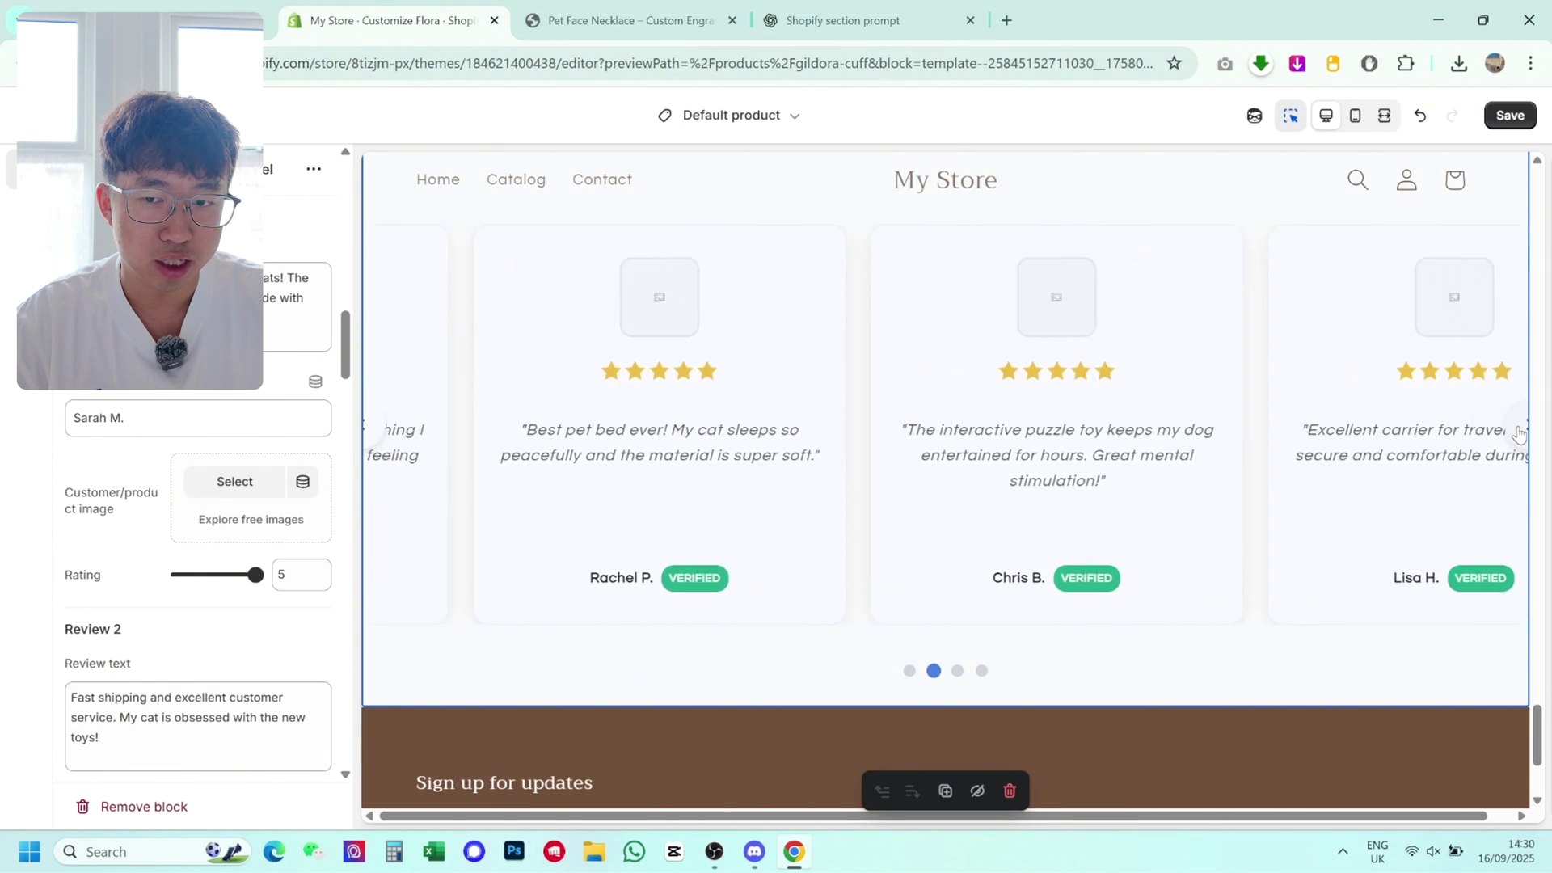
Step: Page the desktop review carousel forward one set of reviews, then back again
click(1520, 432)
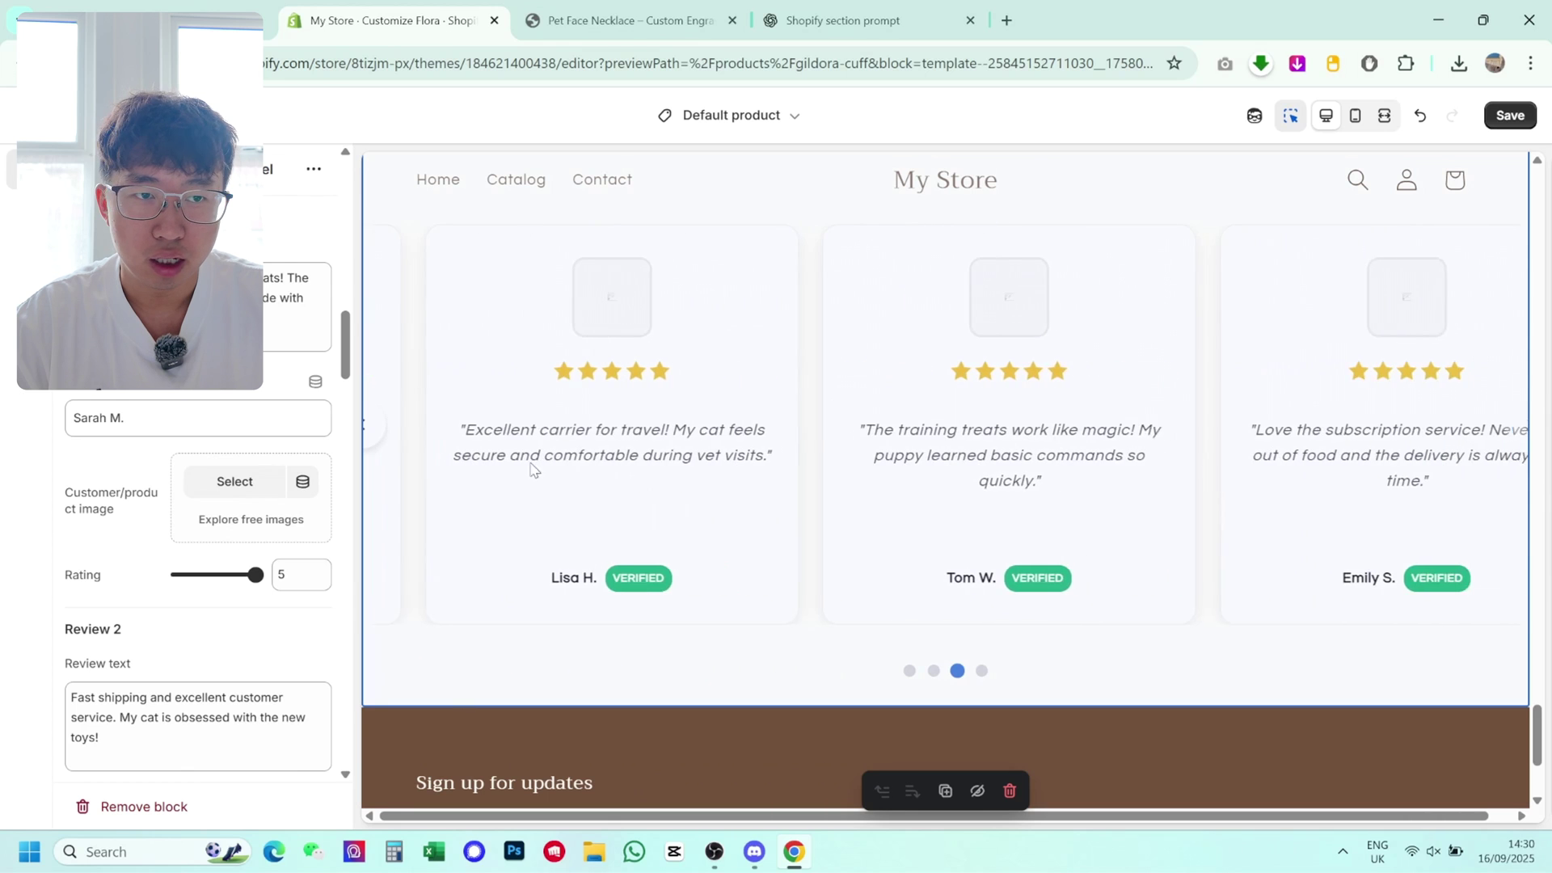
click(372, 431)
click(372, 431)
click(1355, 116)
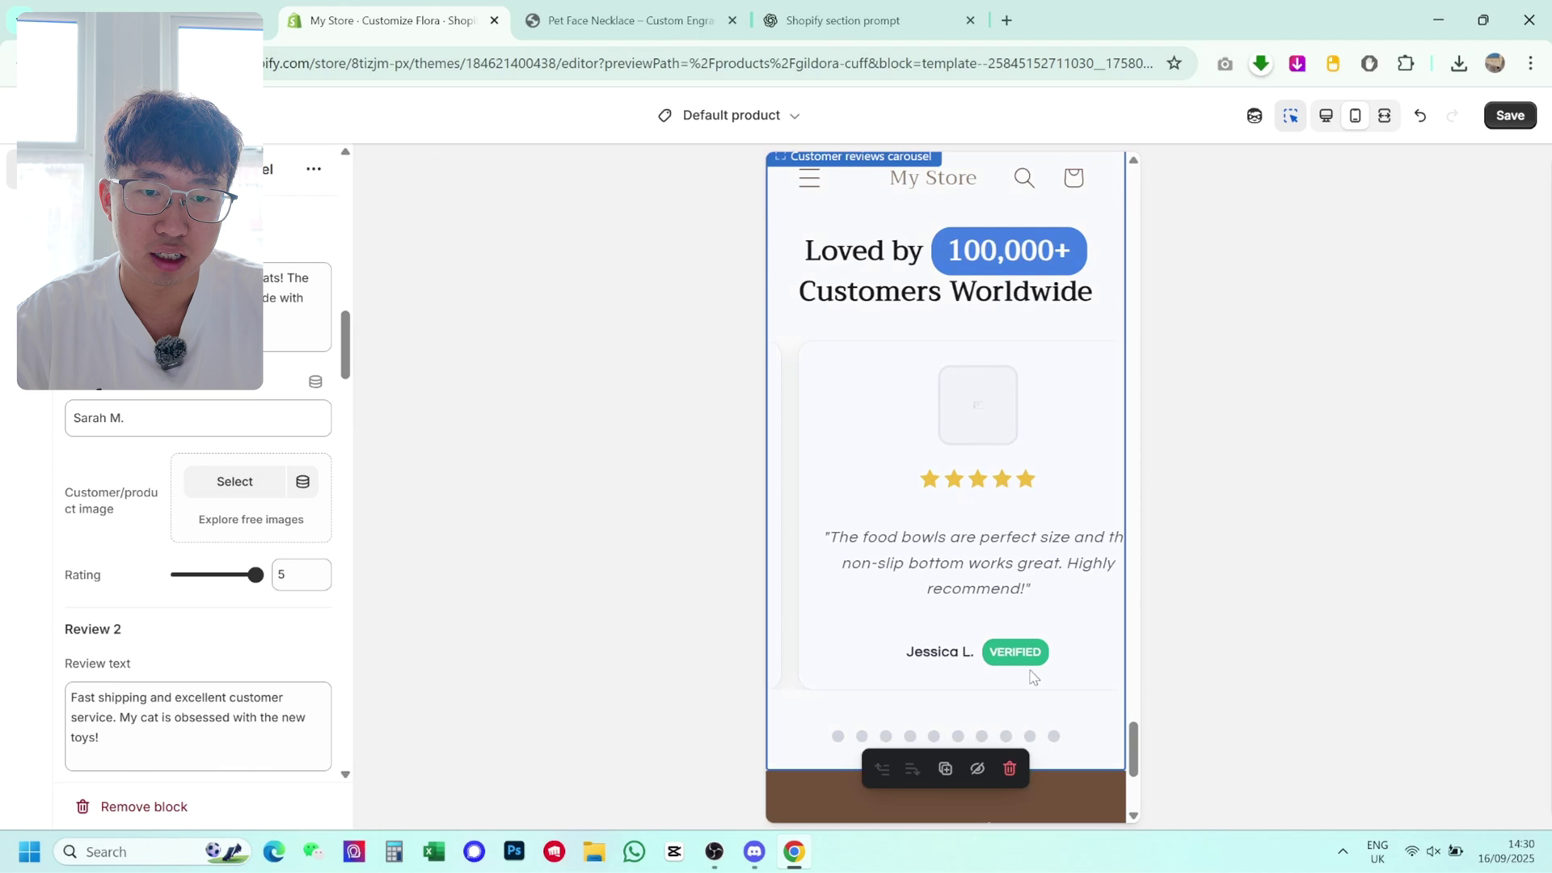
drag(985, 584, 880, 455)
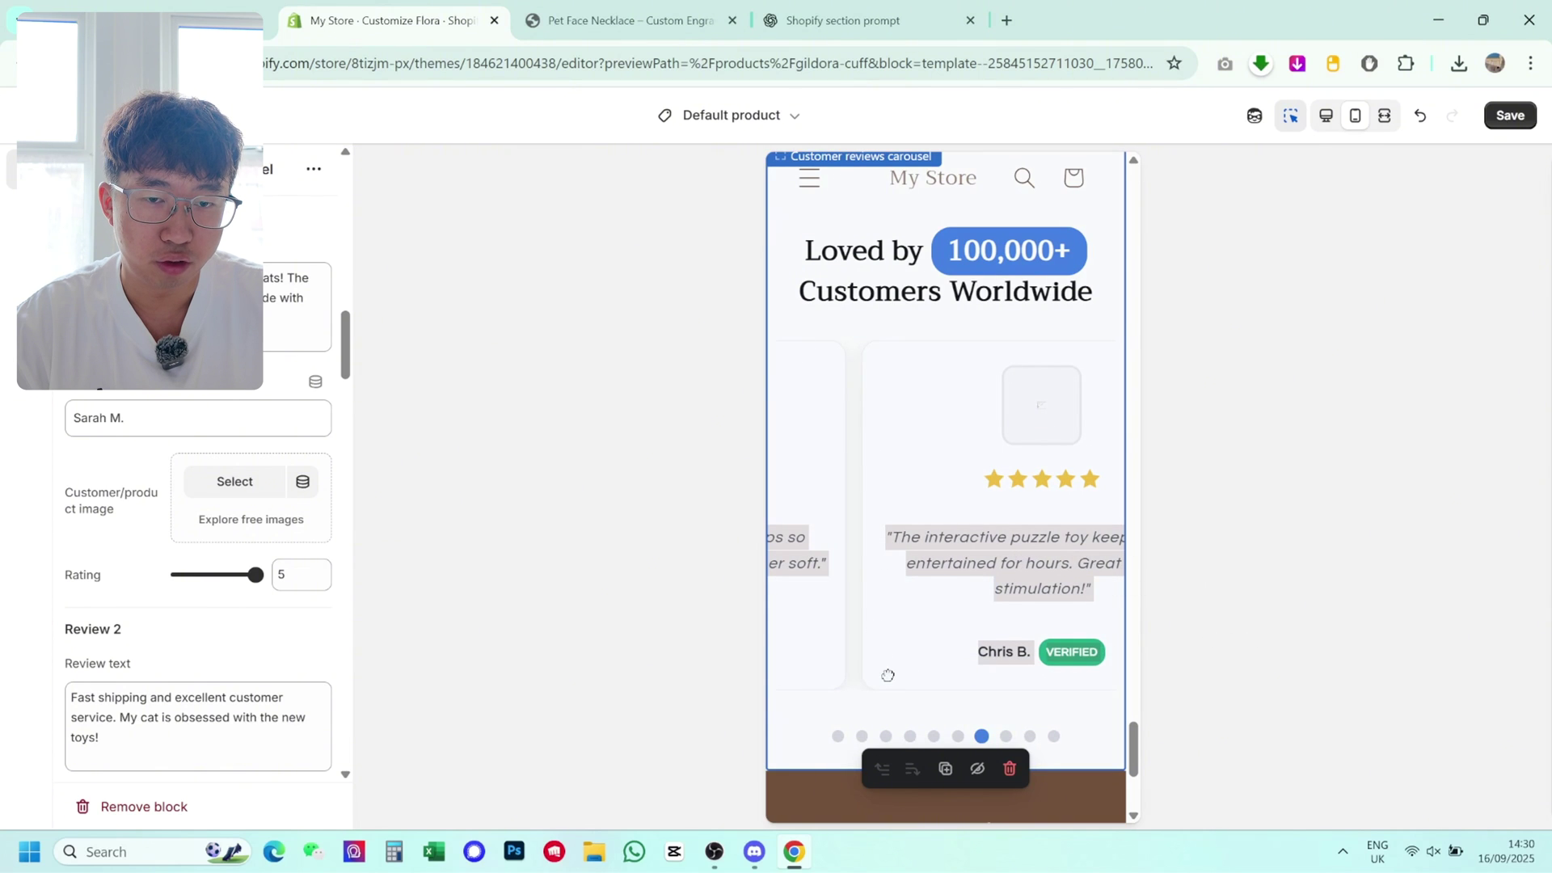
drag(888, 675, 1022, 676)
drag(863, 668, 1093, 672)
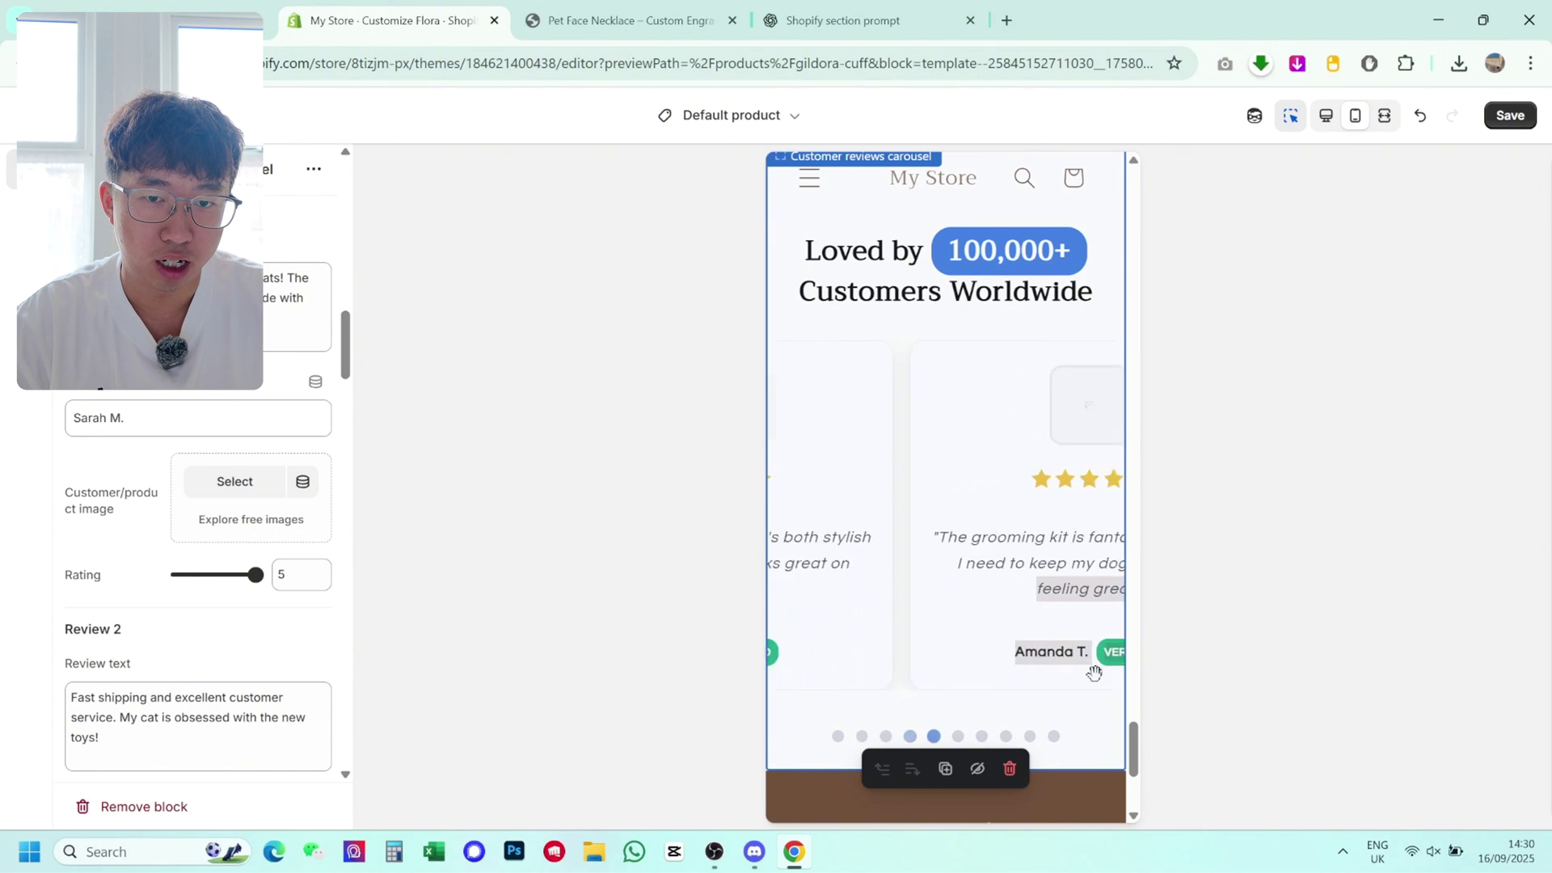
drag(917, 518, 854, 658)
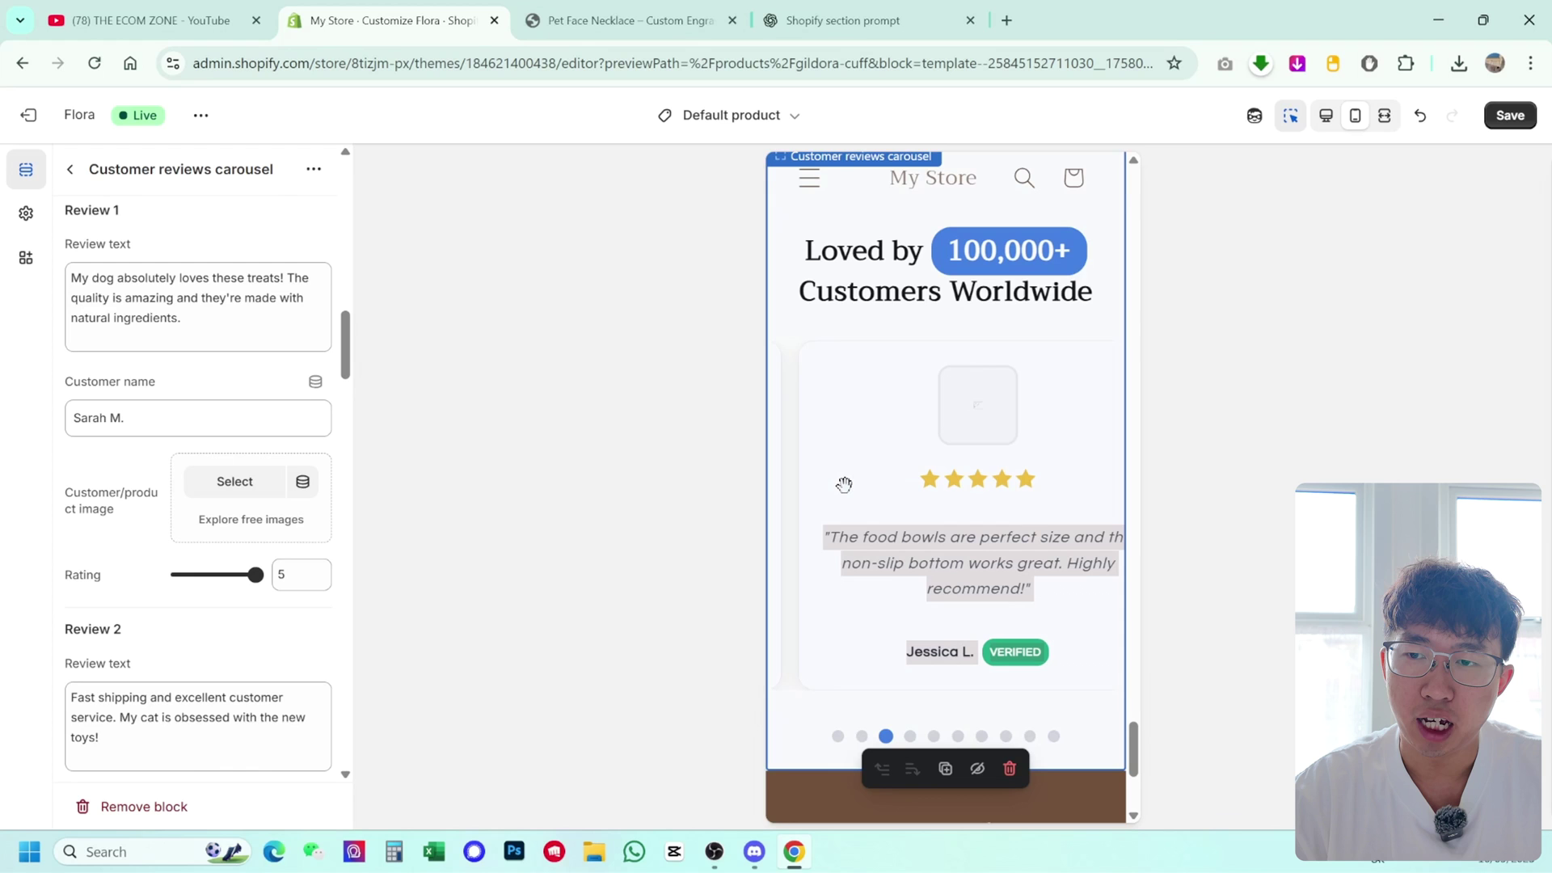
Step: Write a two-point Sidekick prompt: full-width, adjustable-height images and one uncut card on screen
scroll(133, 497, up, 15)
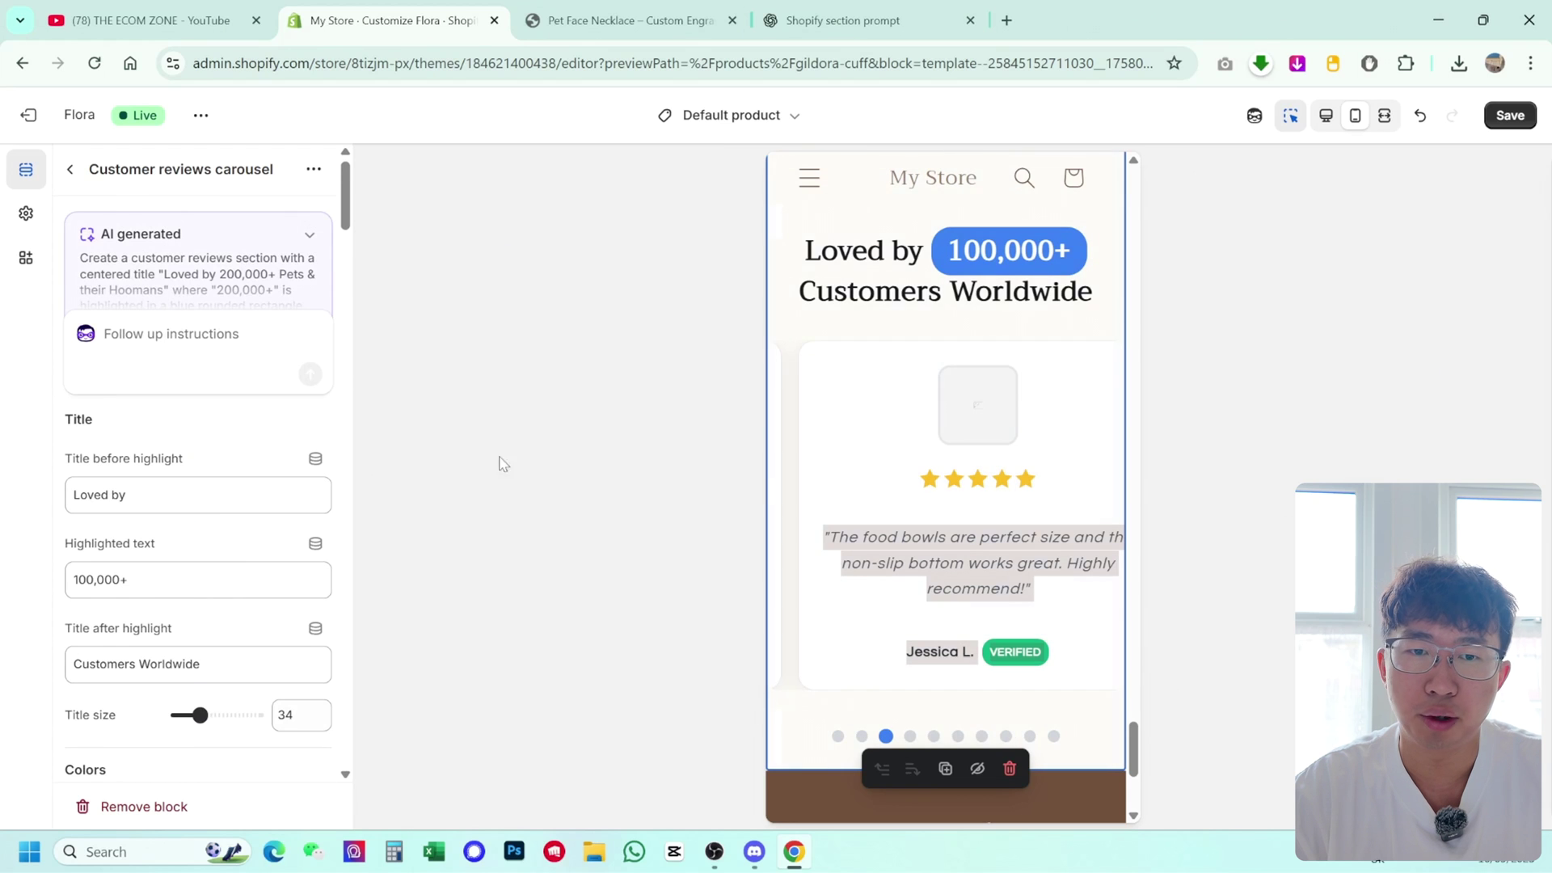
click(180, 343)
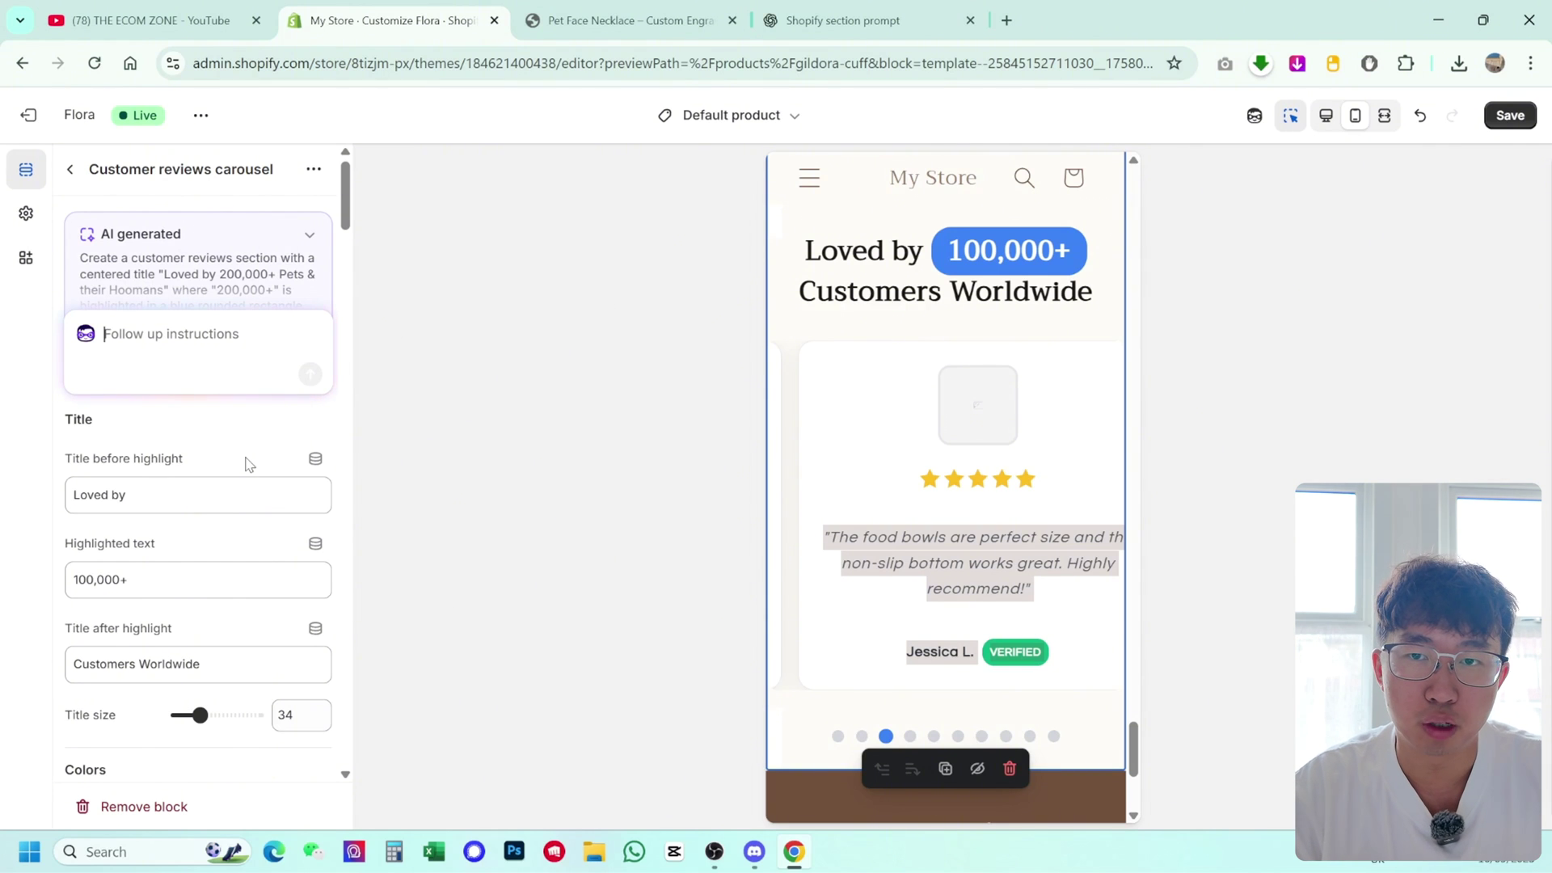
click(622, 20)
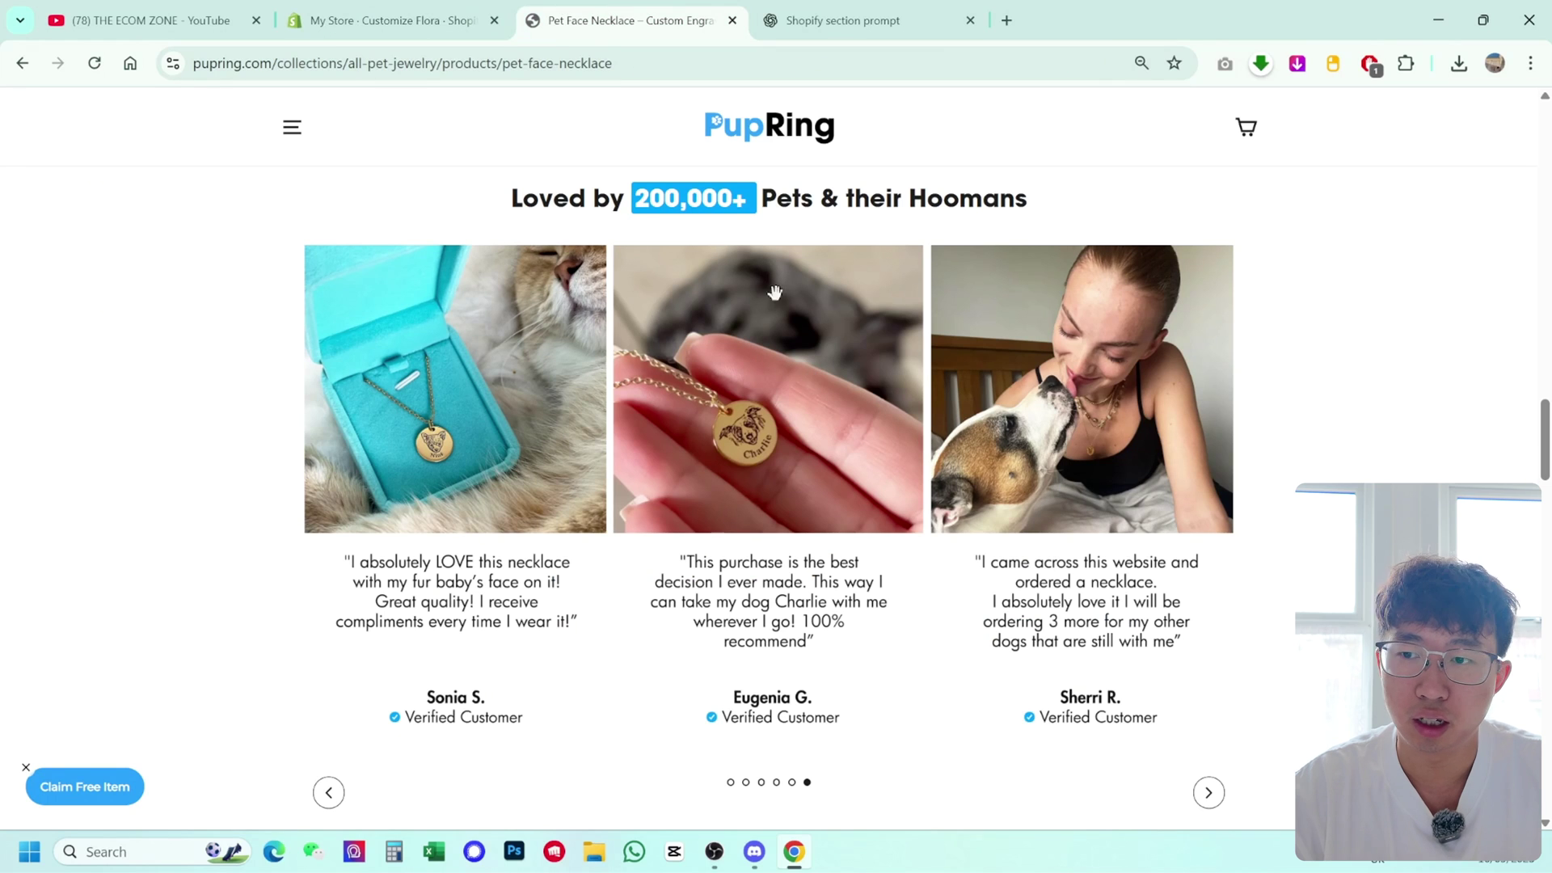
key(ctrl+shift+Tab)
text(1. Make)
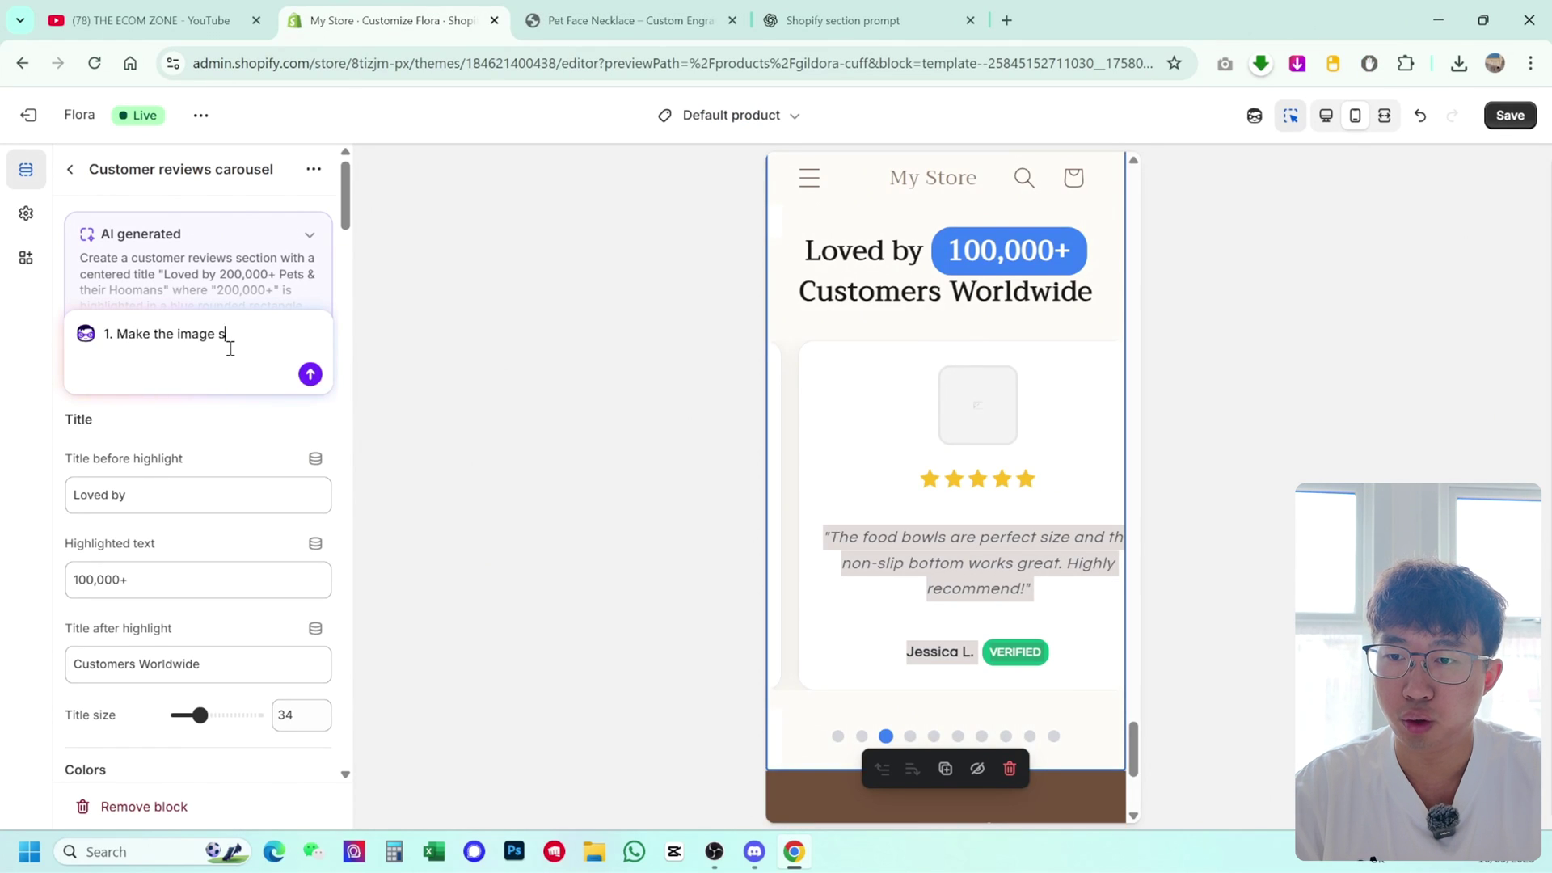
text( the image size the full width of the box and)
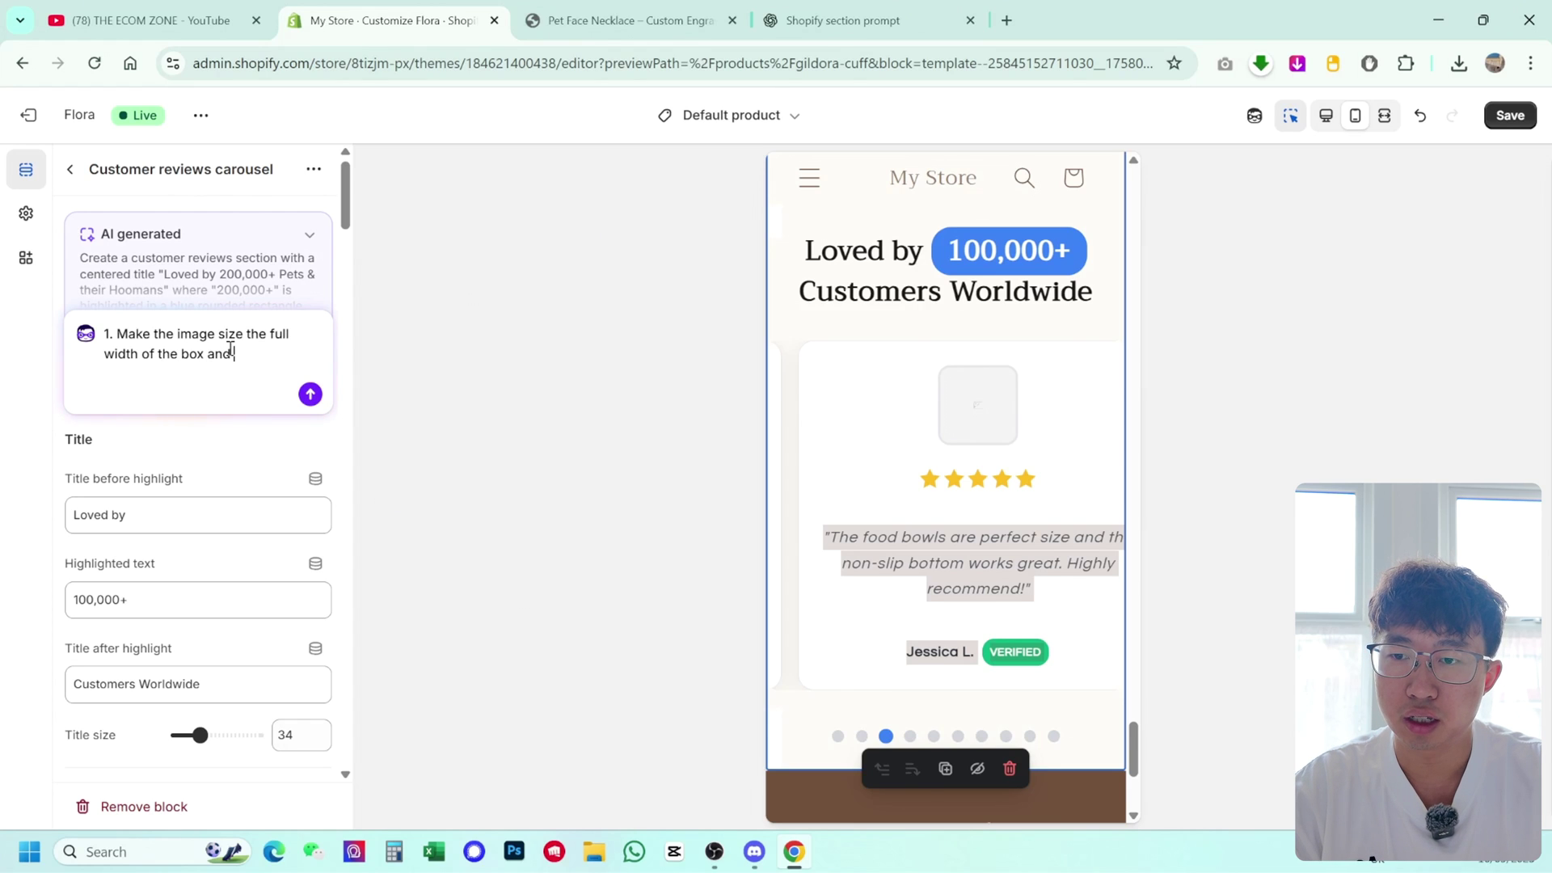
text( let us adjust t)
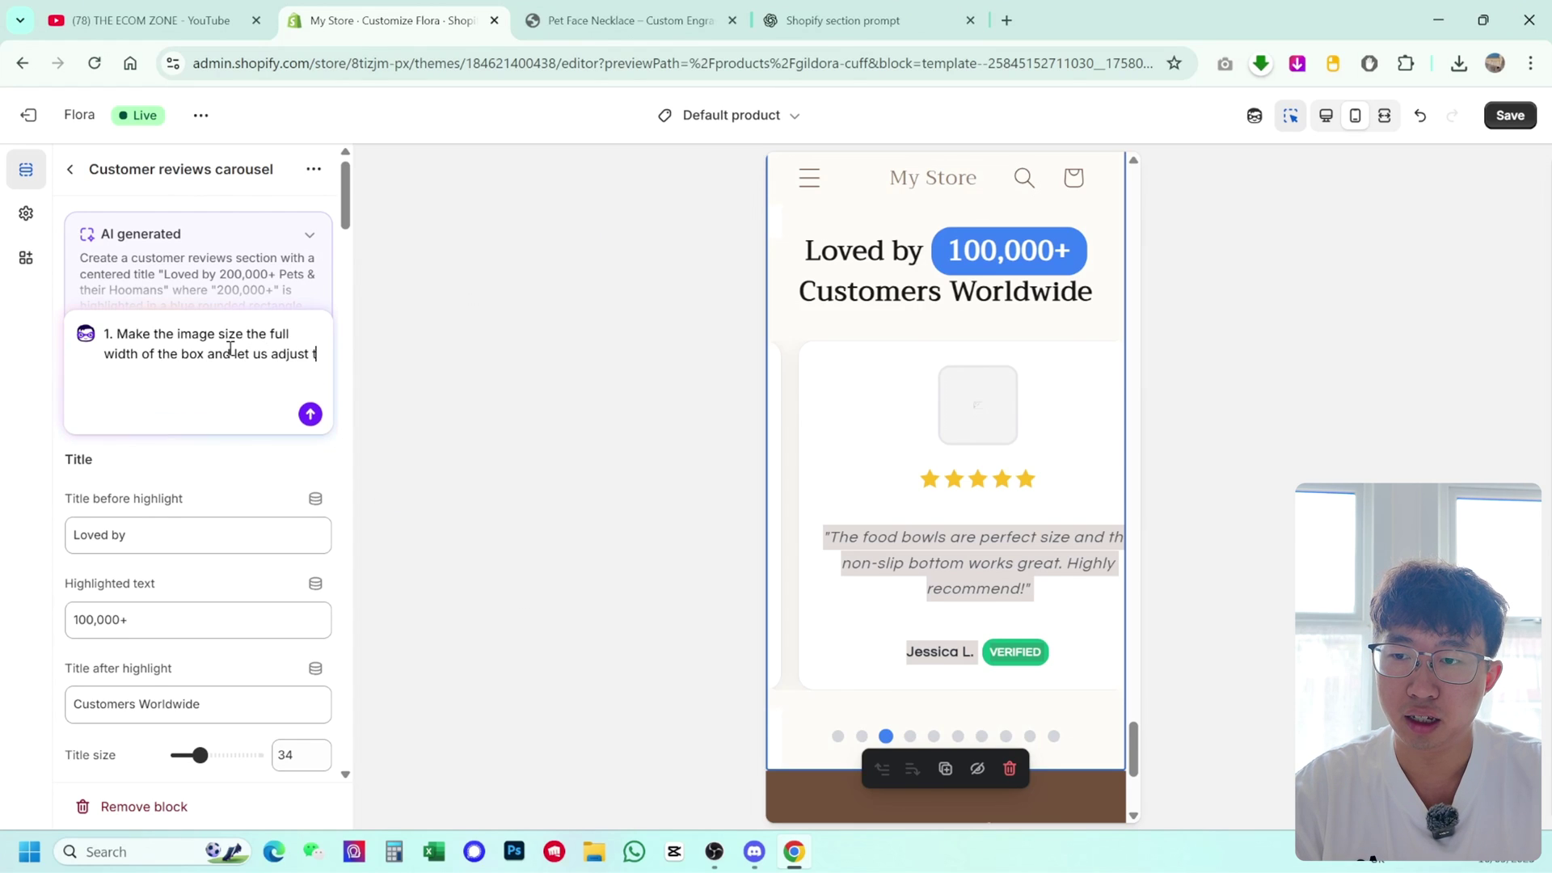
text(he height of the image)
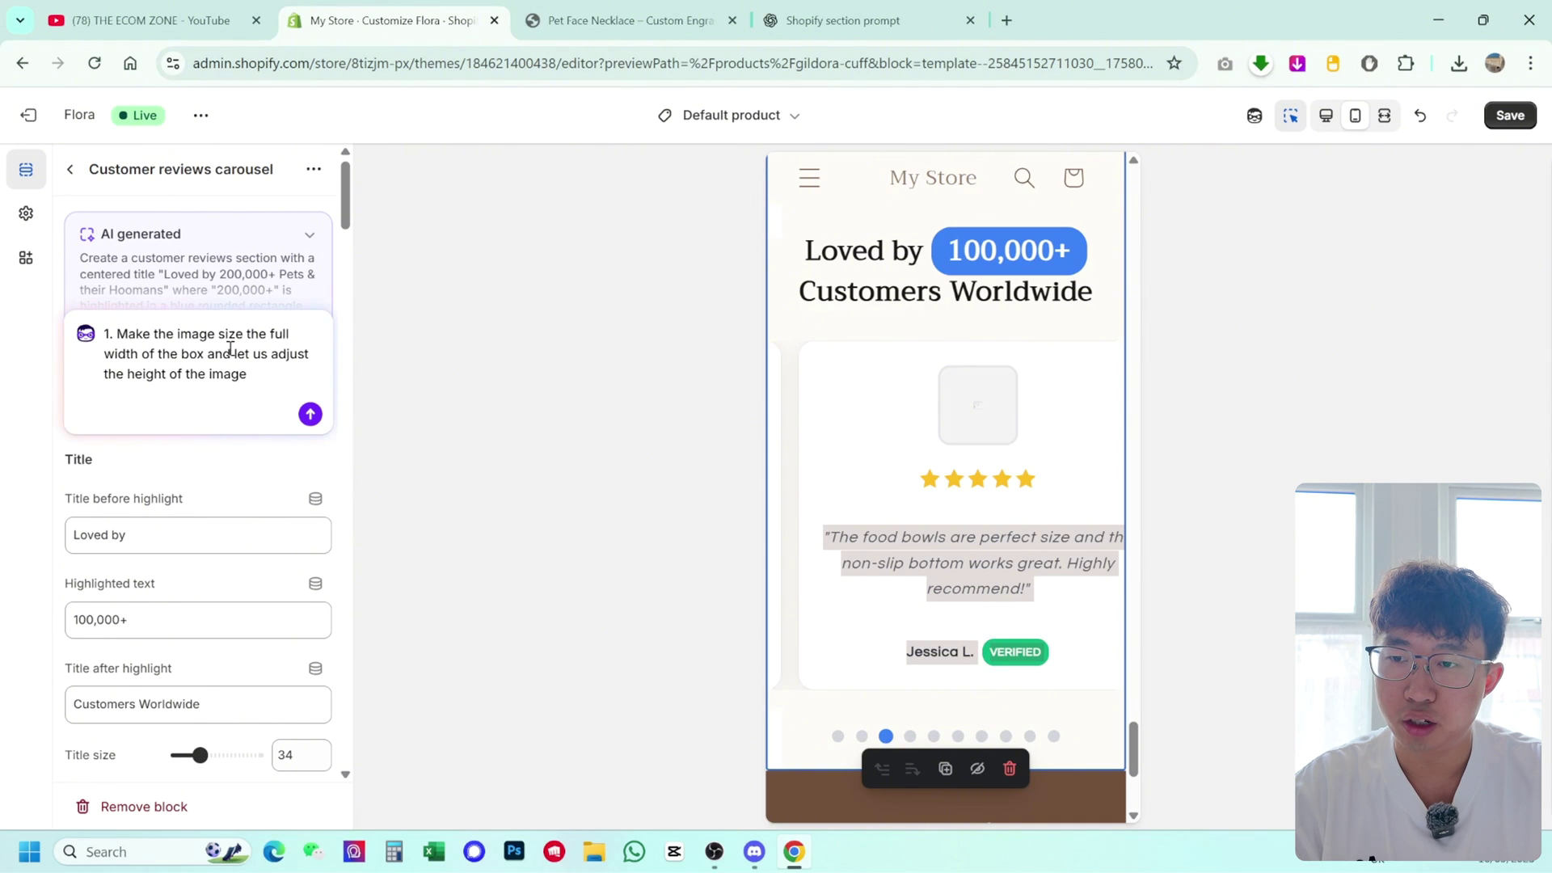
text(.)
key(shift+Return)
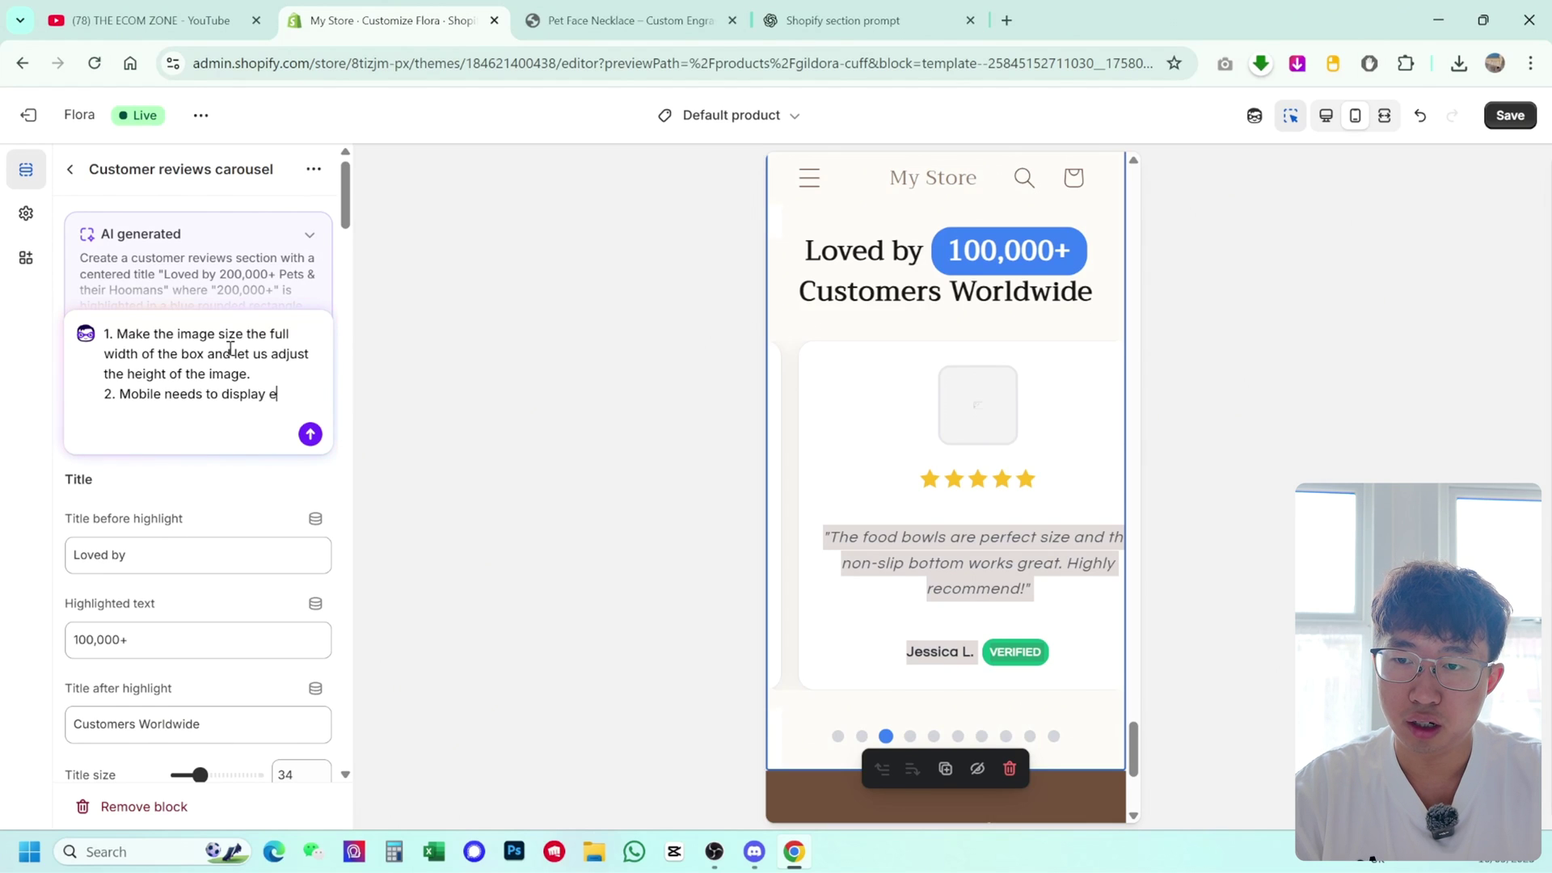
text(ach)
key(BackSpace)
key(BackSpace)
key(BackSpace)
key(BackSpace)
text(only 1 card on the screen)
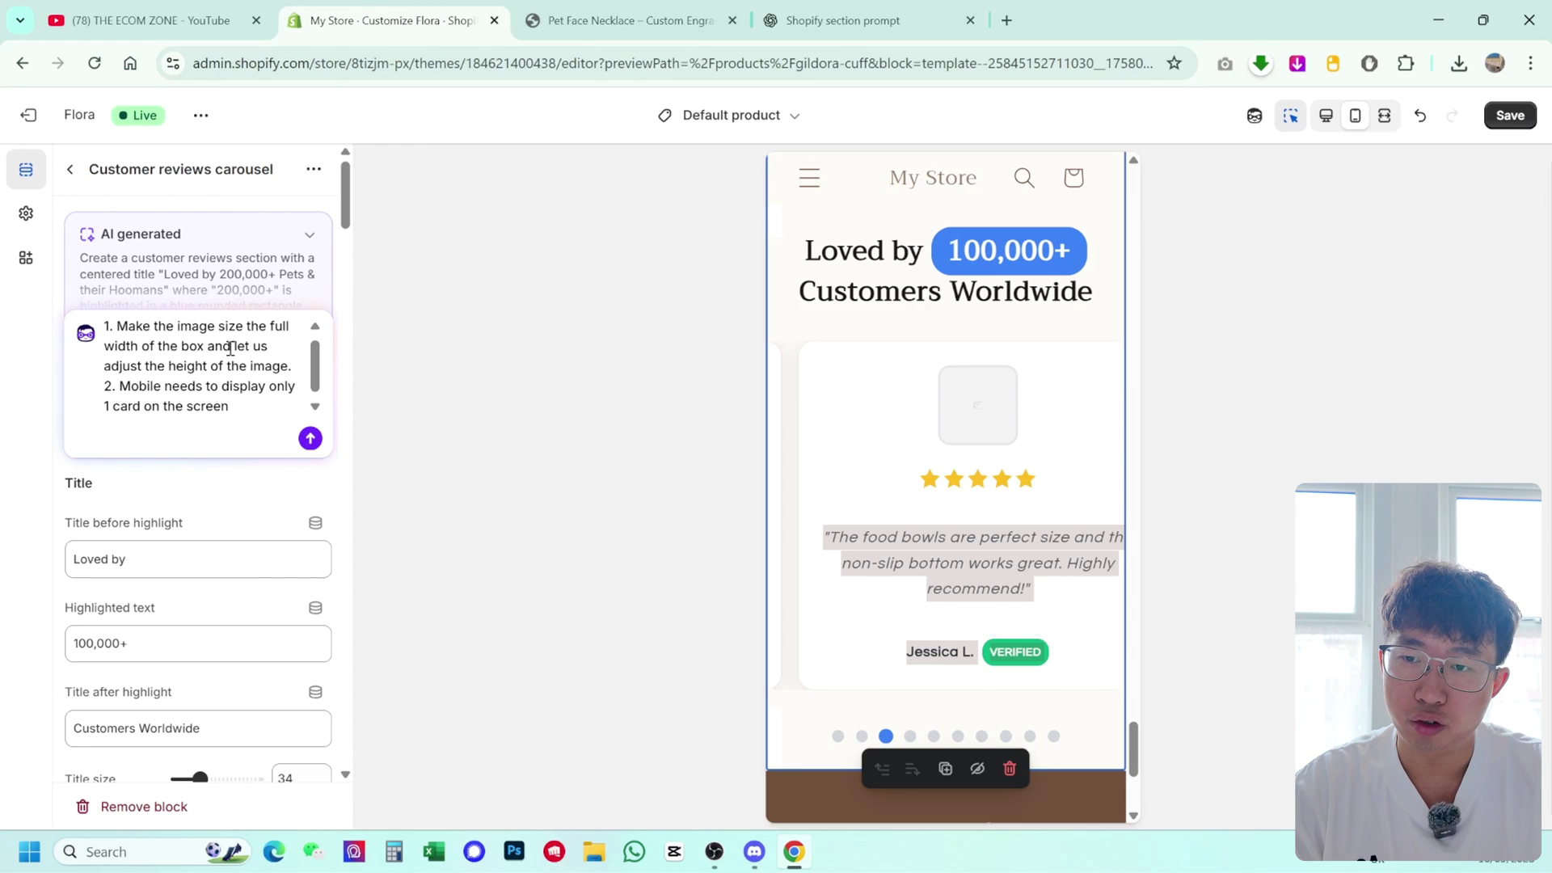
text( and it should not get)
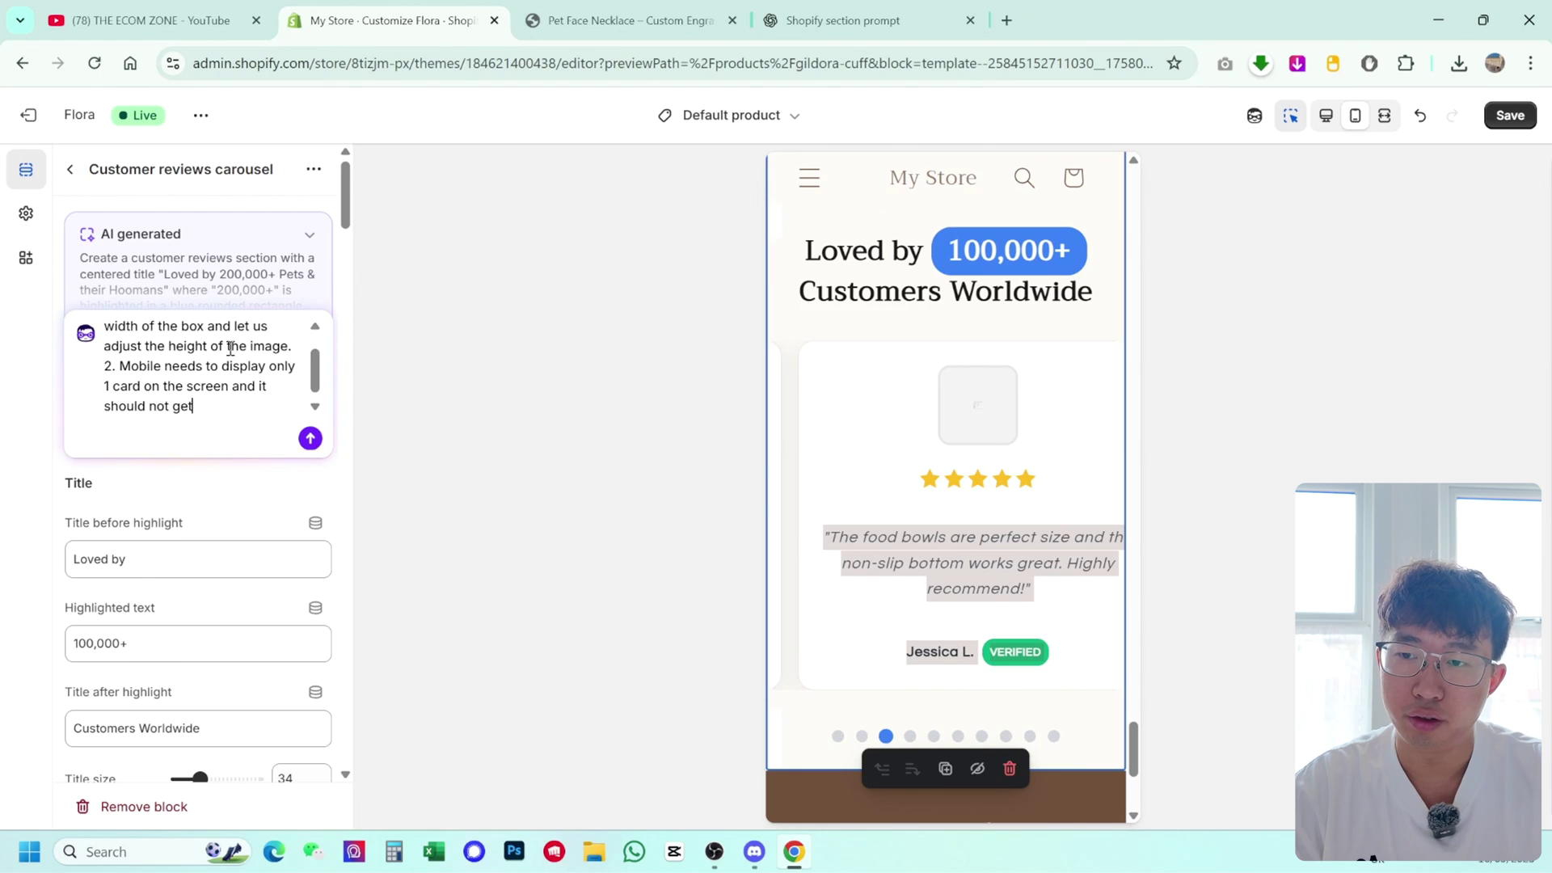
text( cut off.)
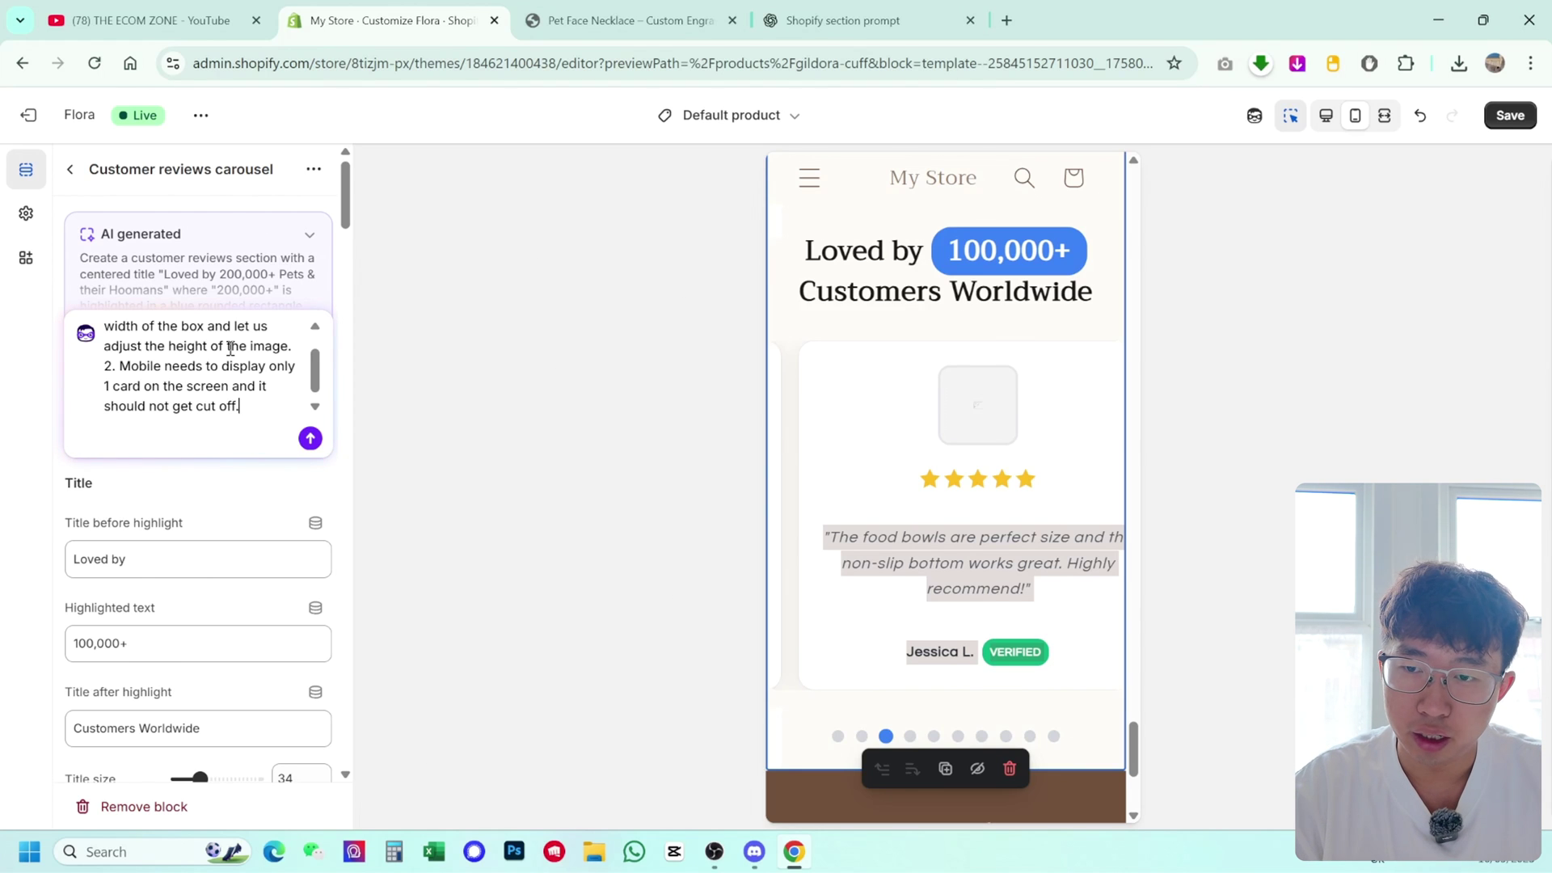
Step: Send the follow-up request to Sidekick and review the regenerated carousel at desktop width
click(310, 439)
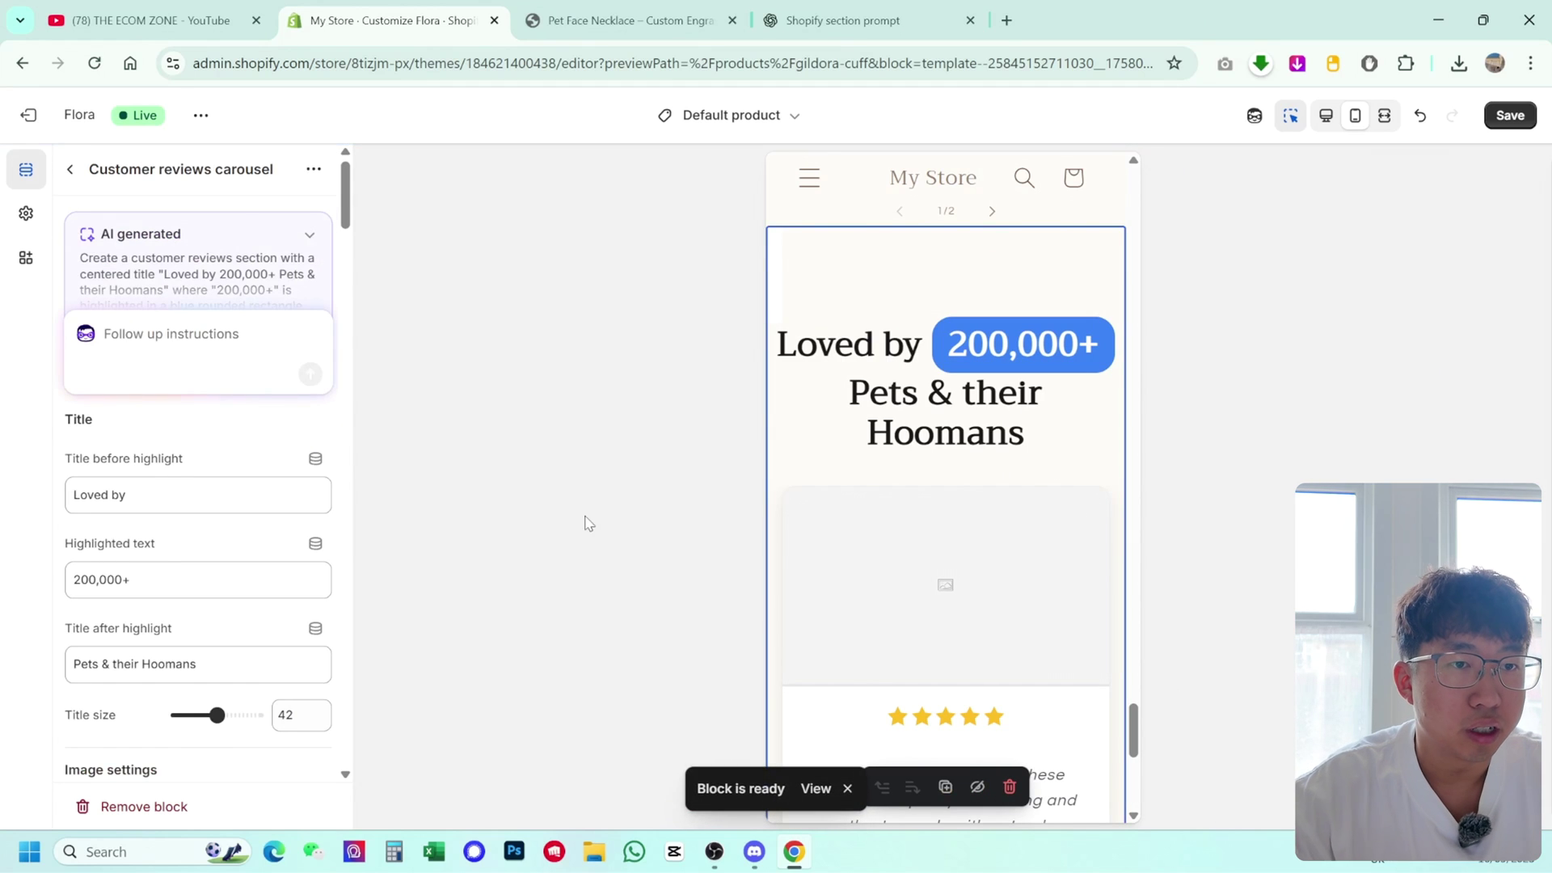
click(1326, 119)
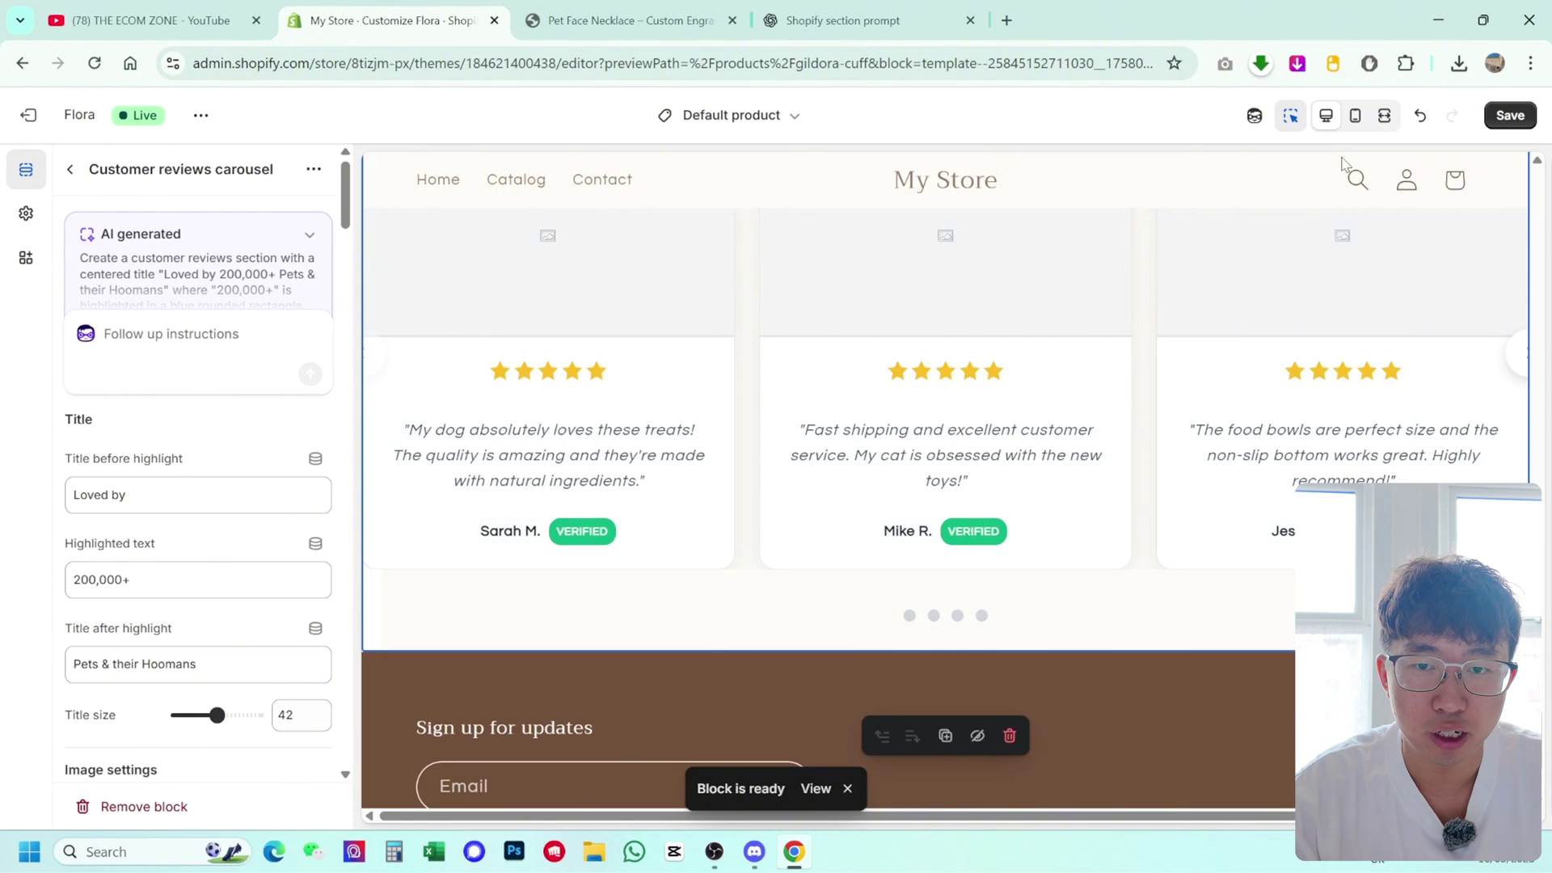
scroll(1173, 380, up, 4)
scroll(1188, 388, down, 5)
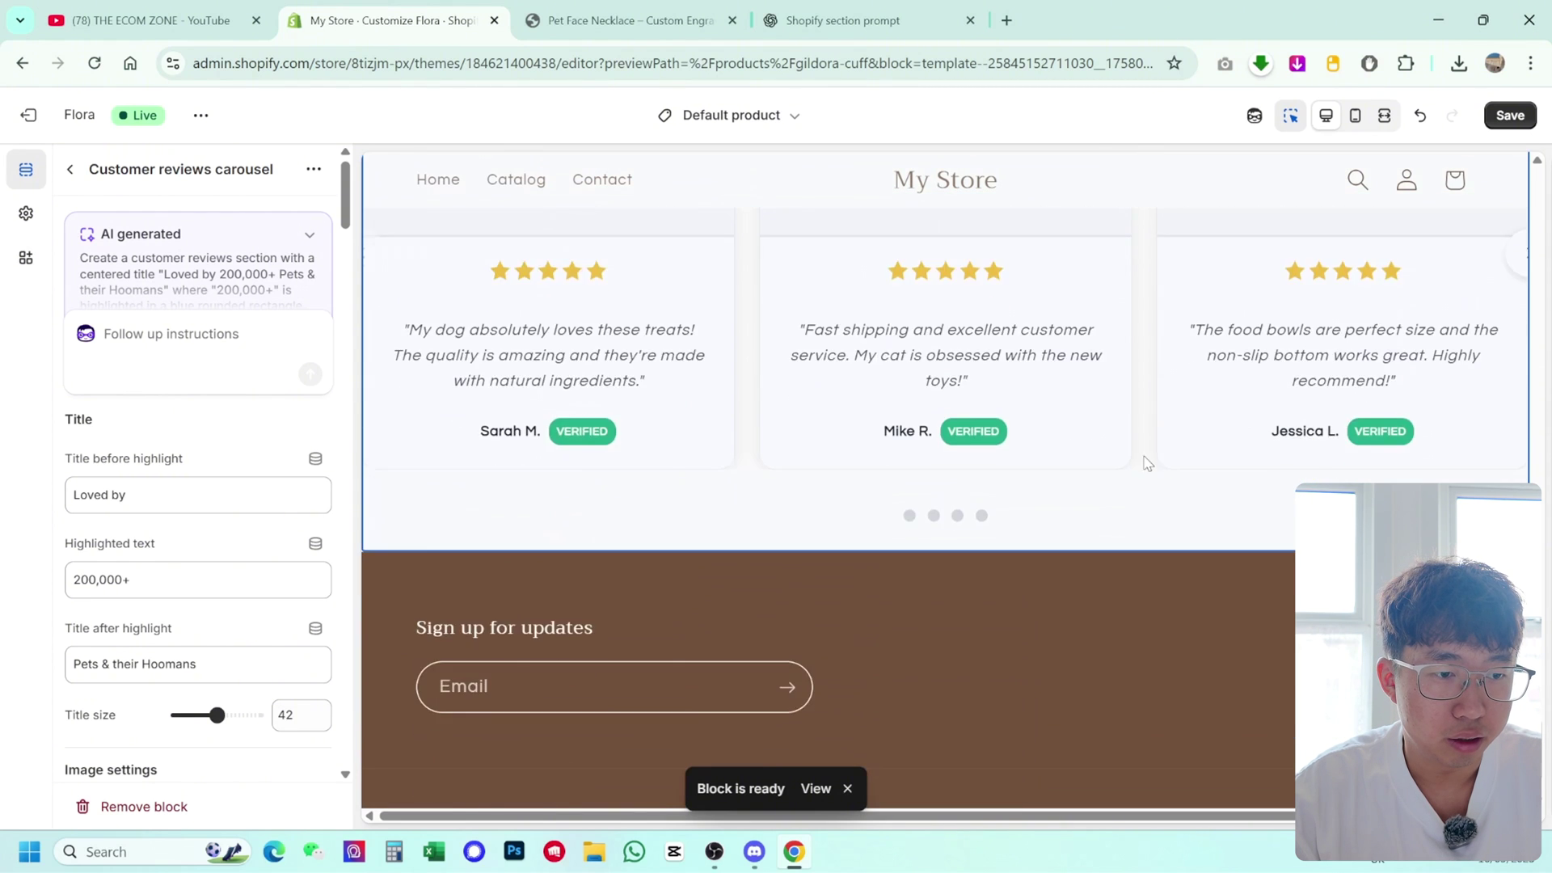
scroll(1374, 453, up, 3)
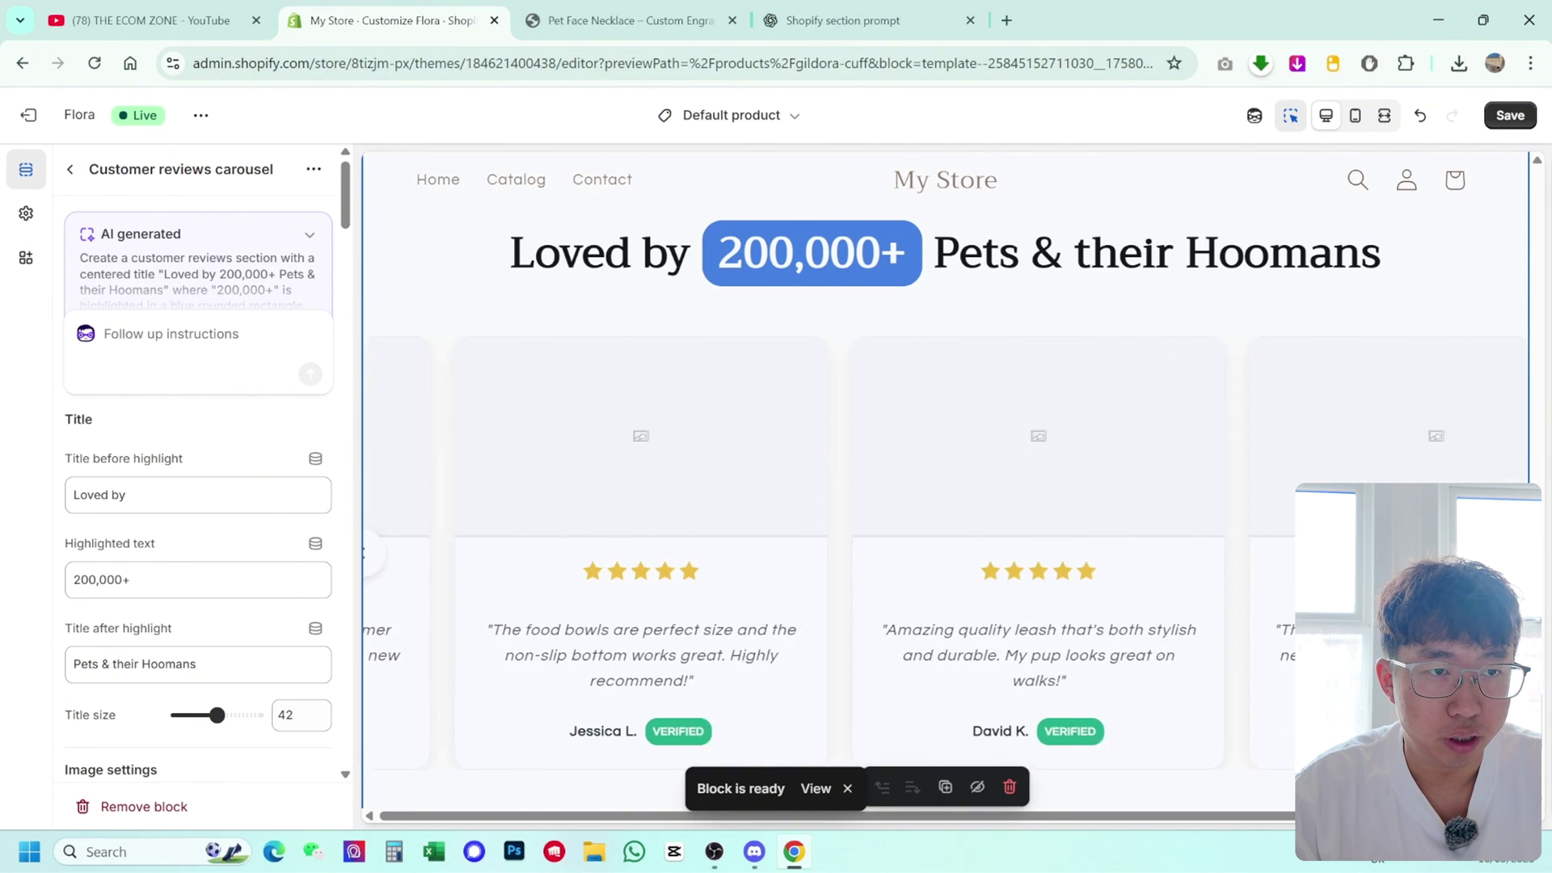
Step: Swipe through the regenerated carousel in mobile preview, then return to desktop view
click(1356, 115)
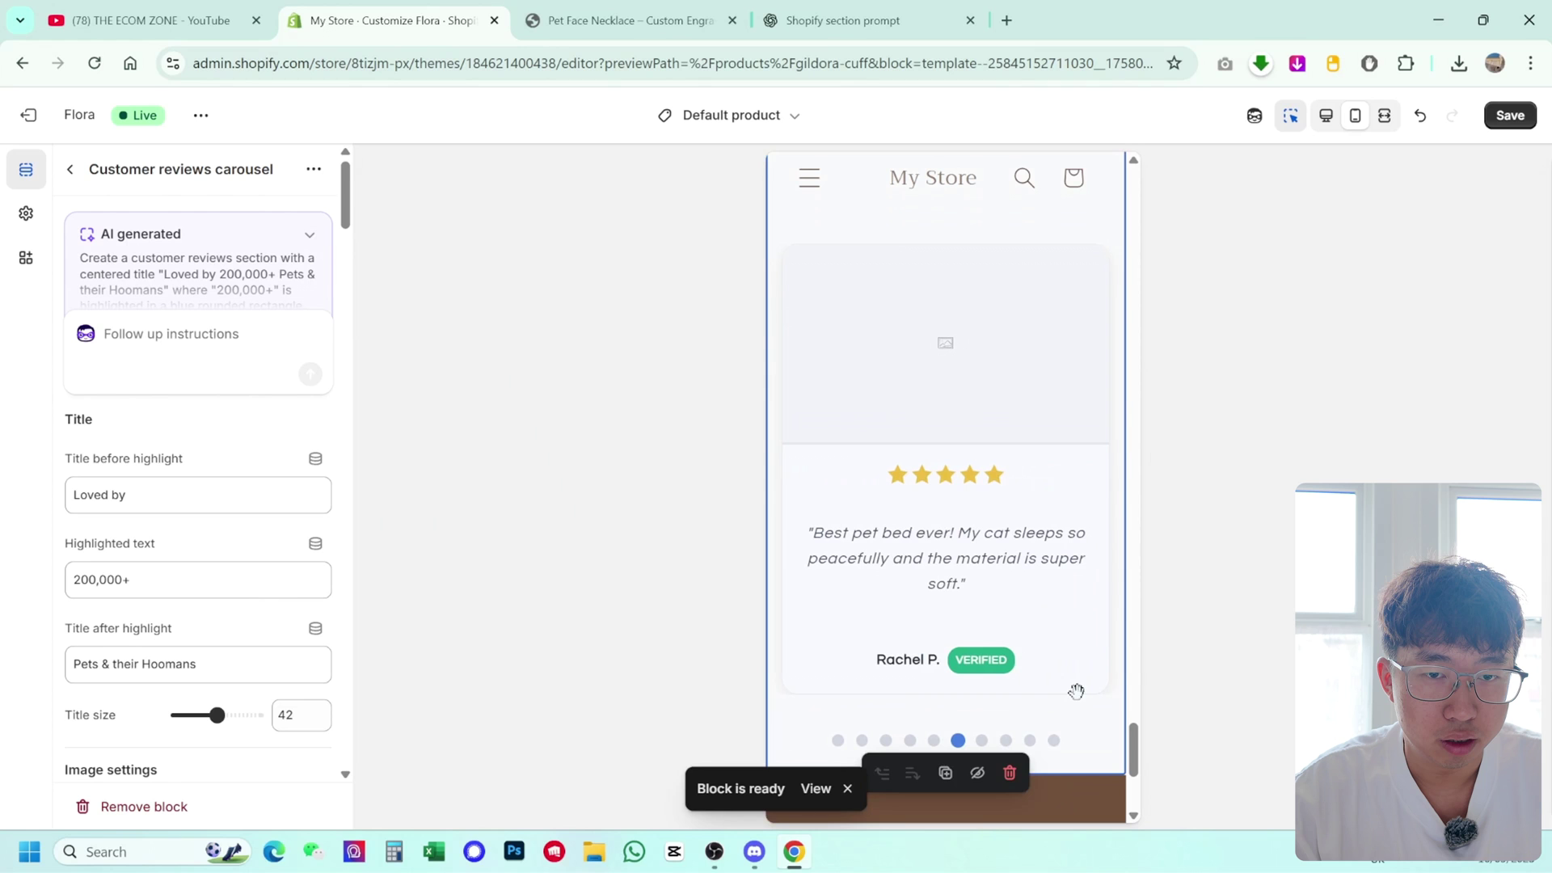
drag(1095, 690, 887, 689)
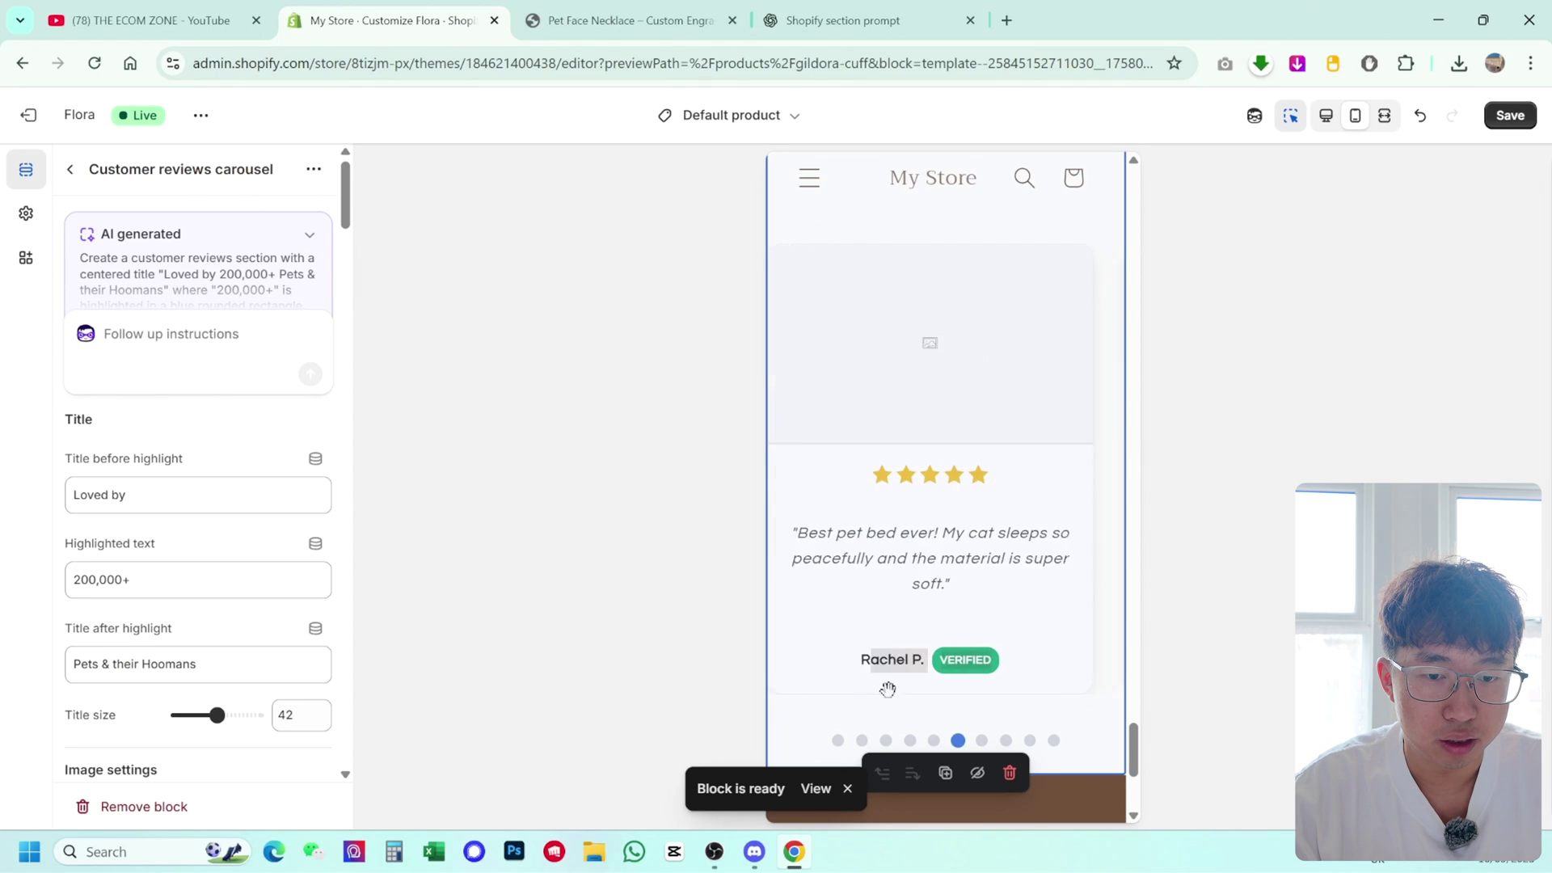
drag(1064, 689, 970, 690)
click(1326, 115)
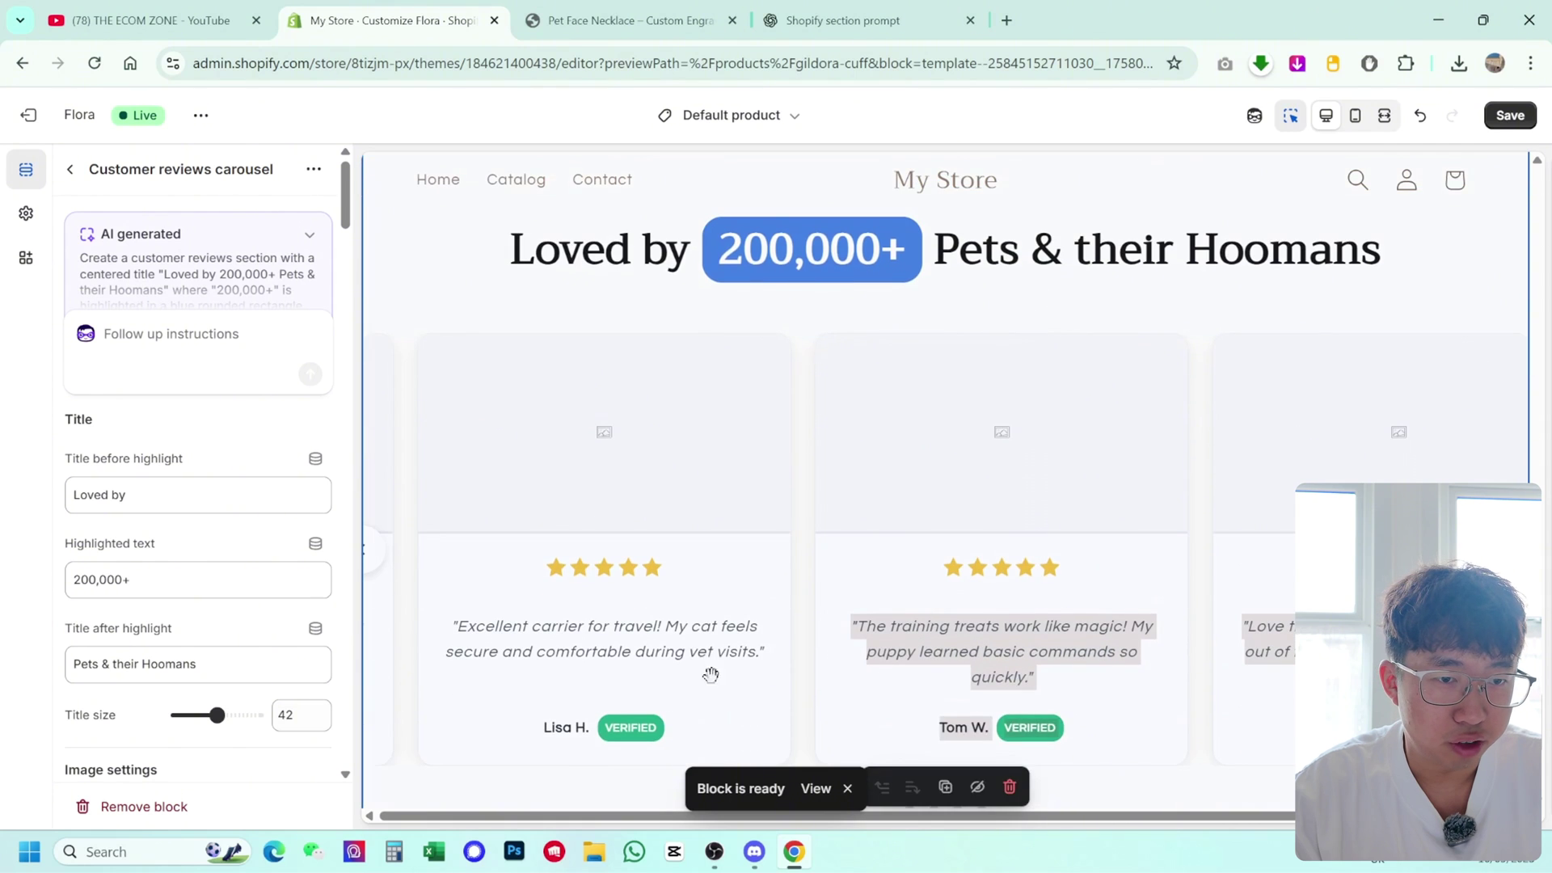
scroll(488, 439, down, 3)
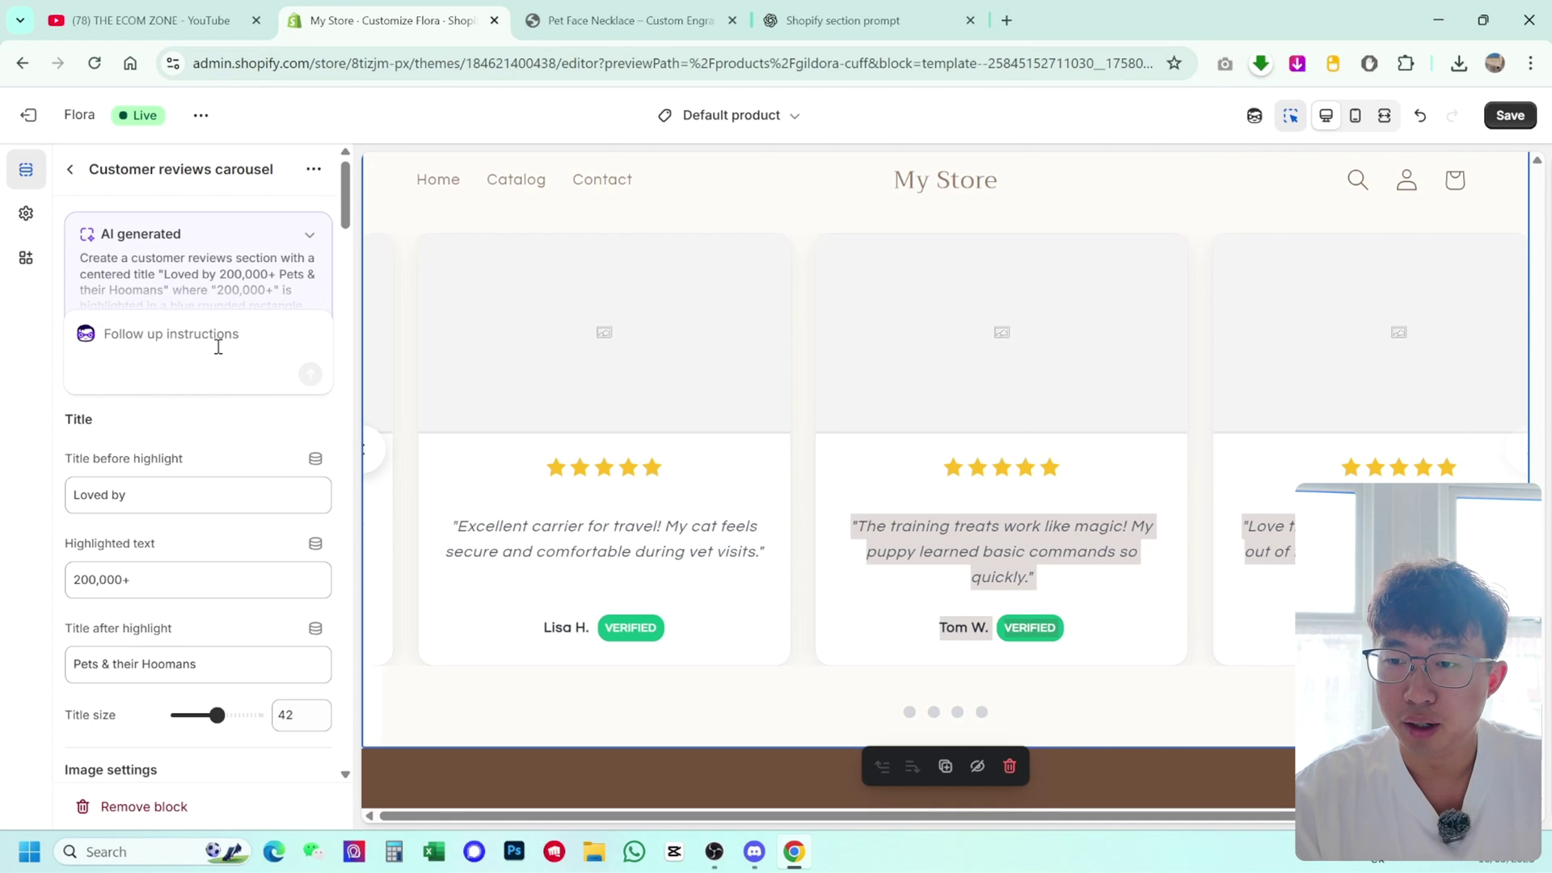
Step: Change the title to 'Loved by 200,000+ Customers Worldwide' and reduce the title size to 34
scroll(521, 484, up, 5)
scroll(440, 541, down, 2)
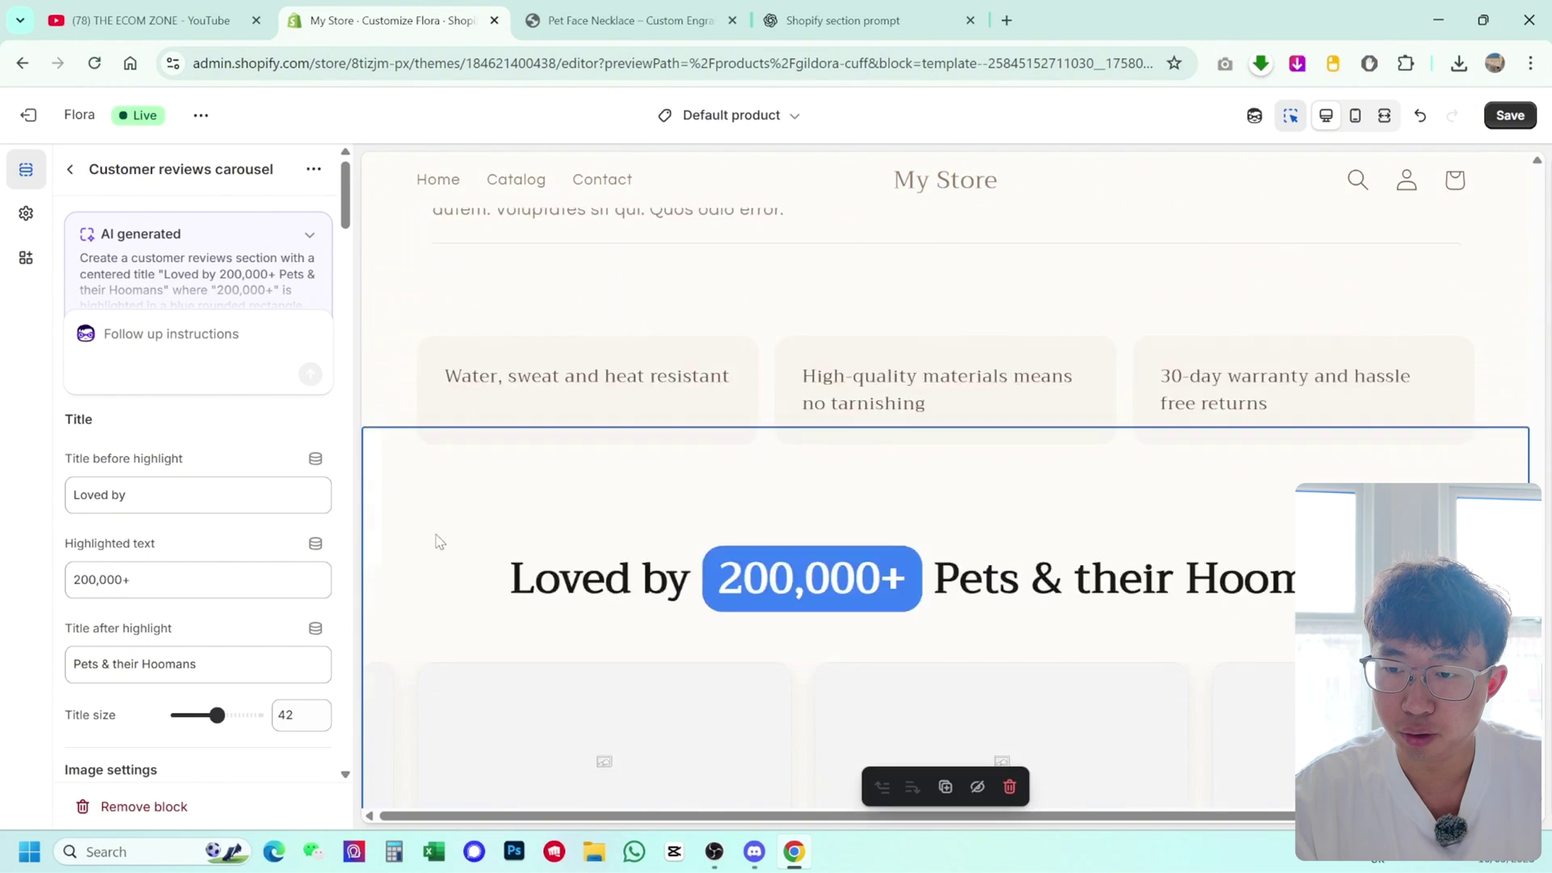
triple_click(201, 663)
text(Cus)
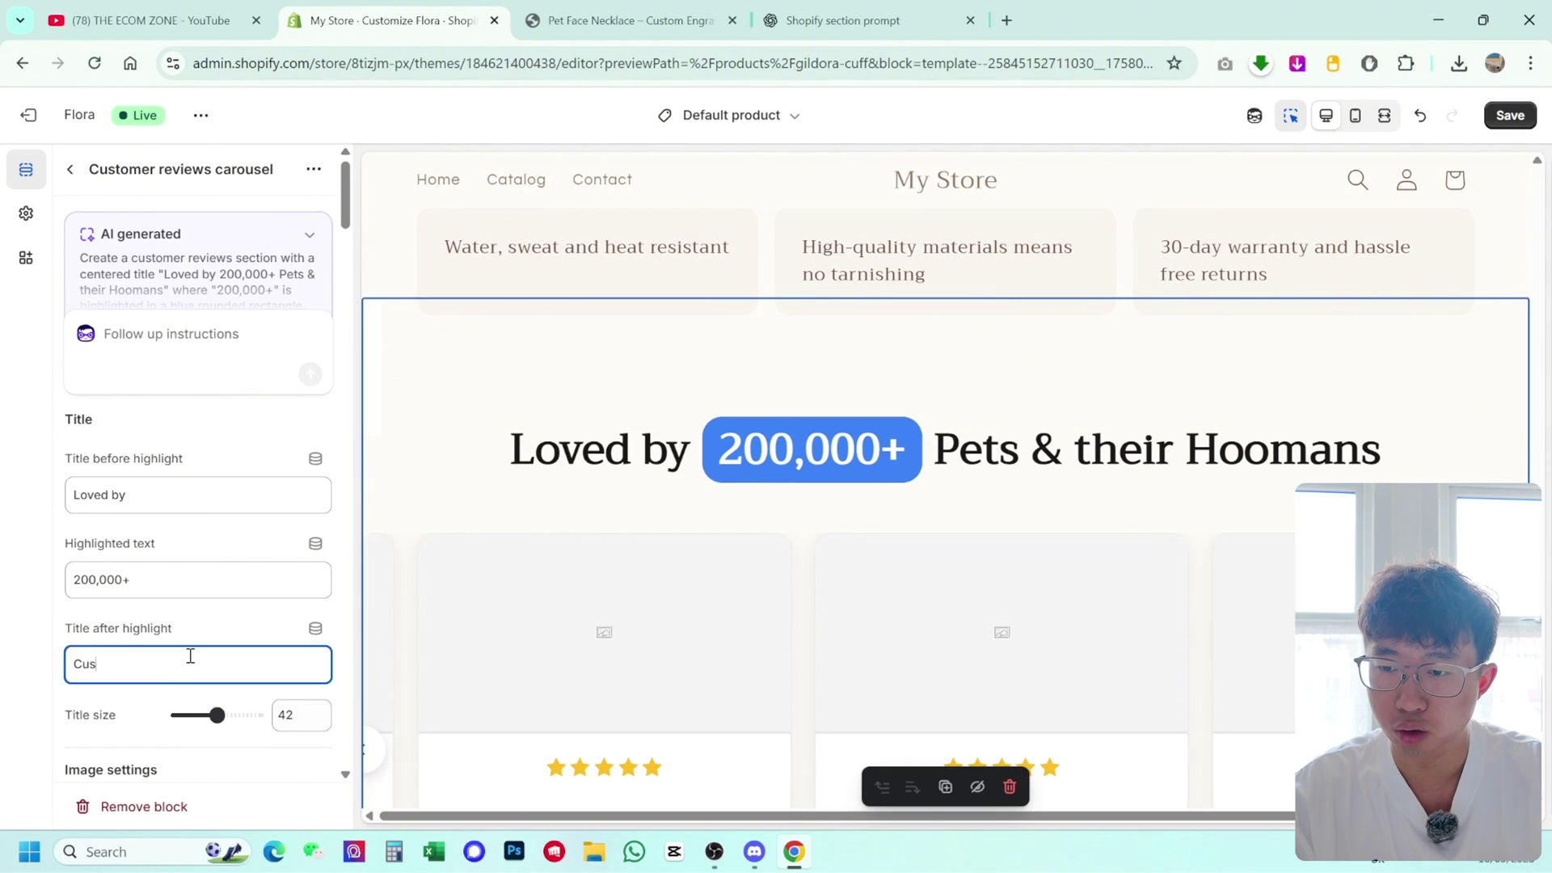
text(tomers Worldwide)
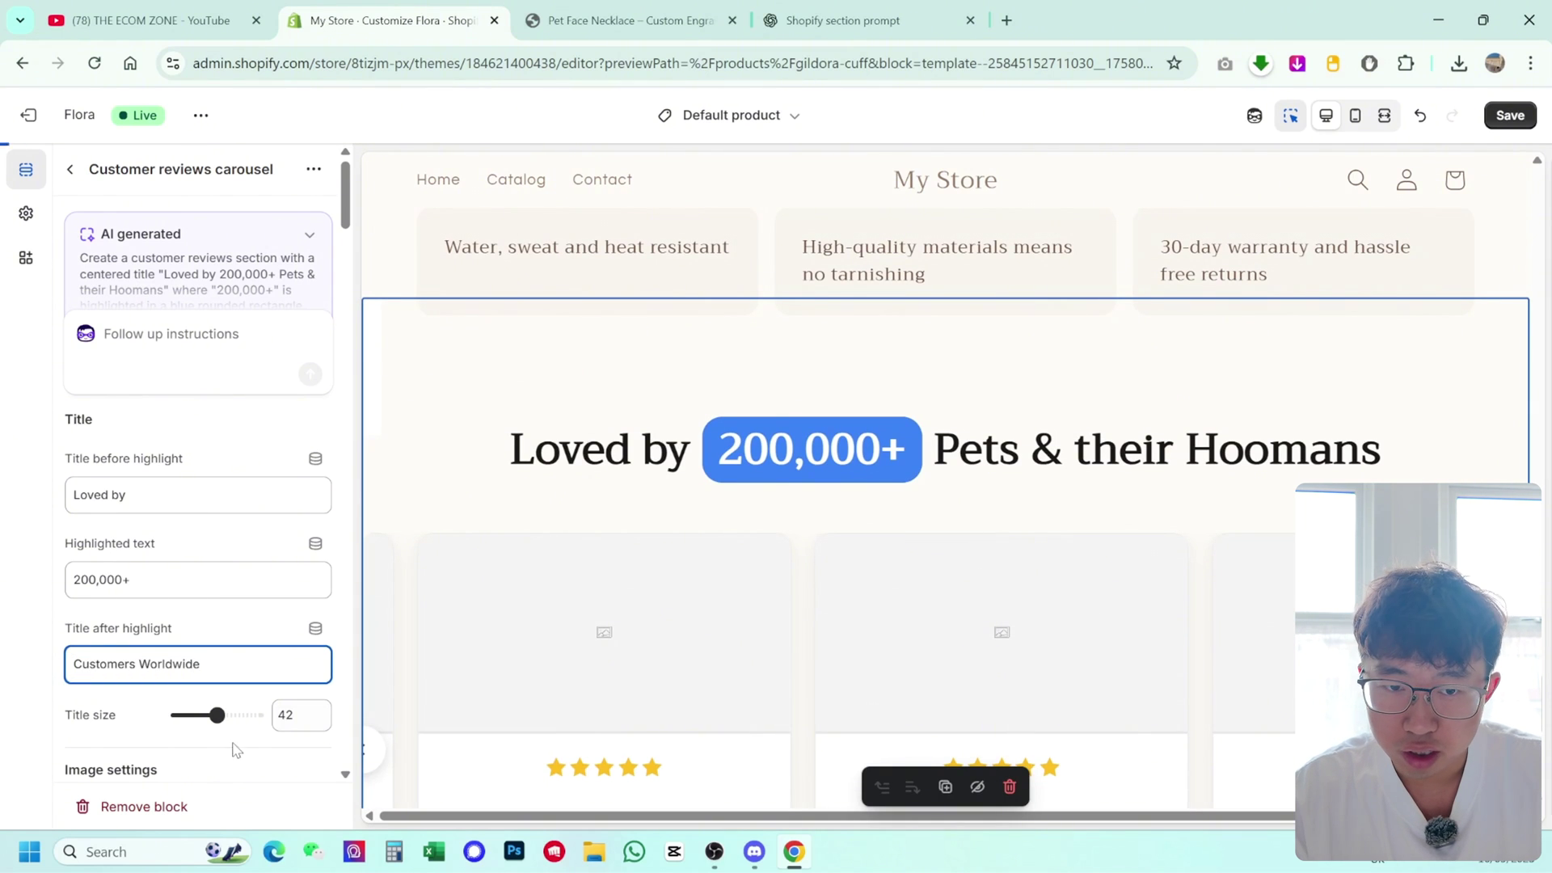
drag(216, 714, 199, 715)
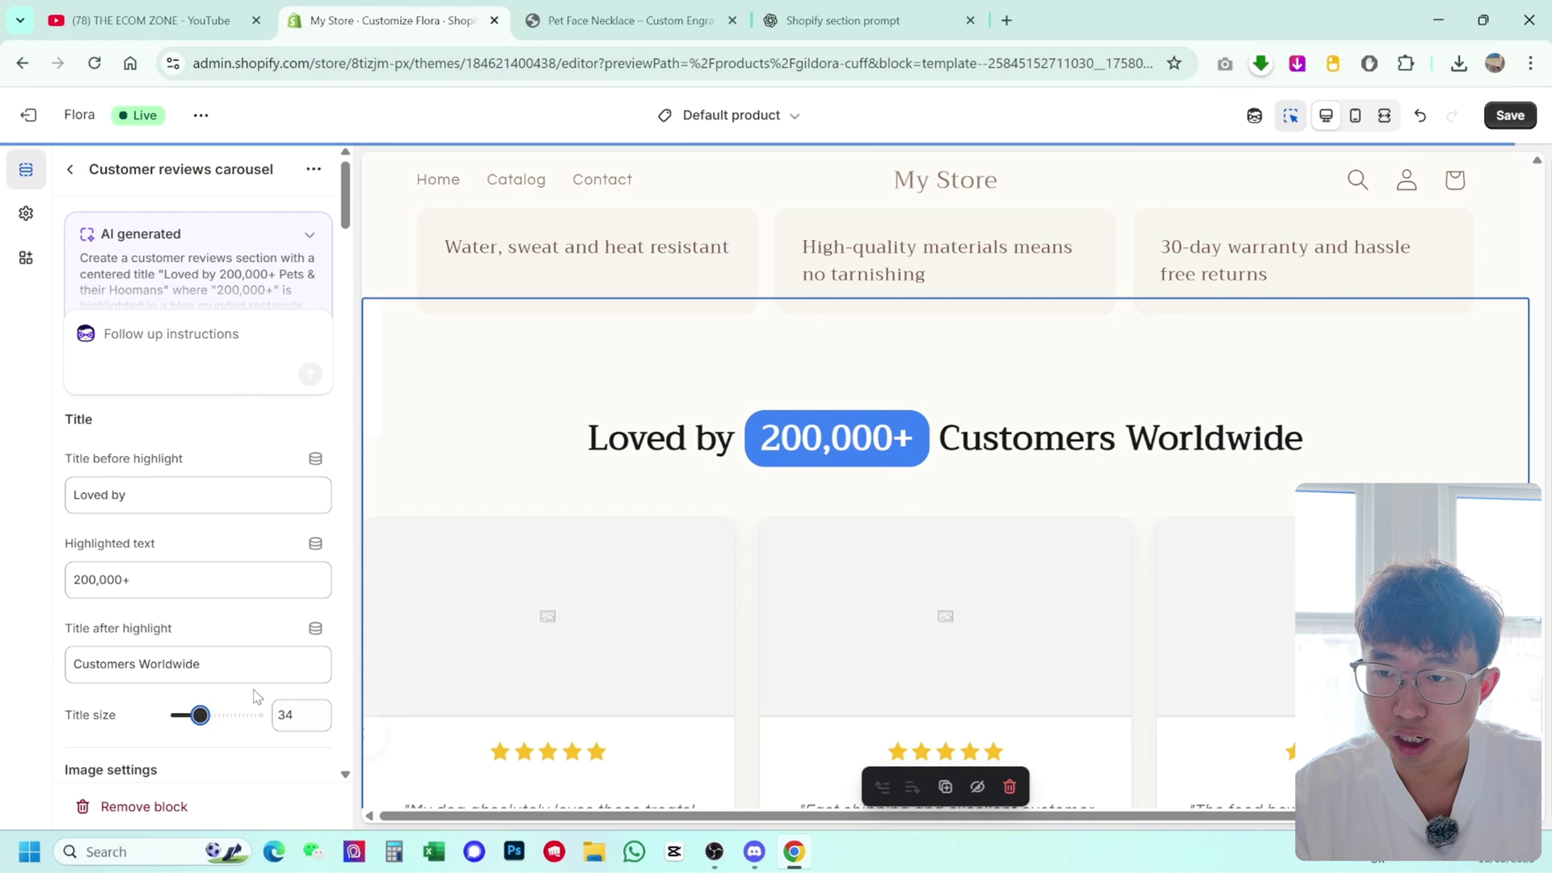
Step: Raise the review Image height slider to 240
scroll(255, 696, down, 4)
scroll(288, 564, down, 1)
scroll(477, 499, down, 3)
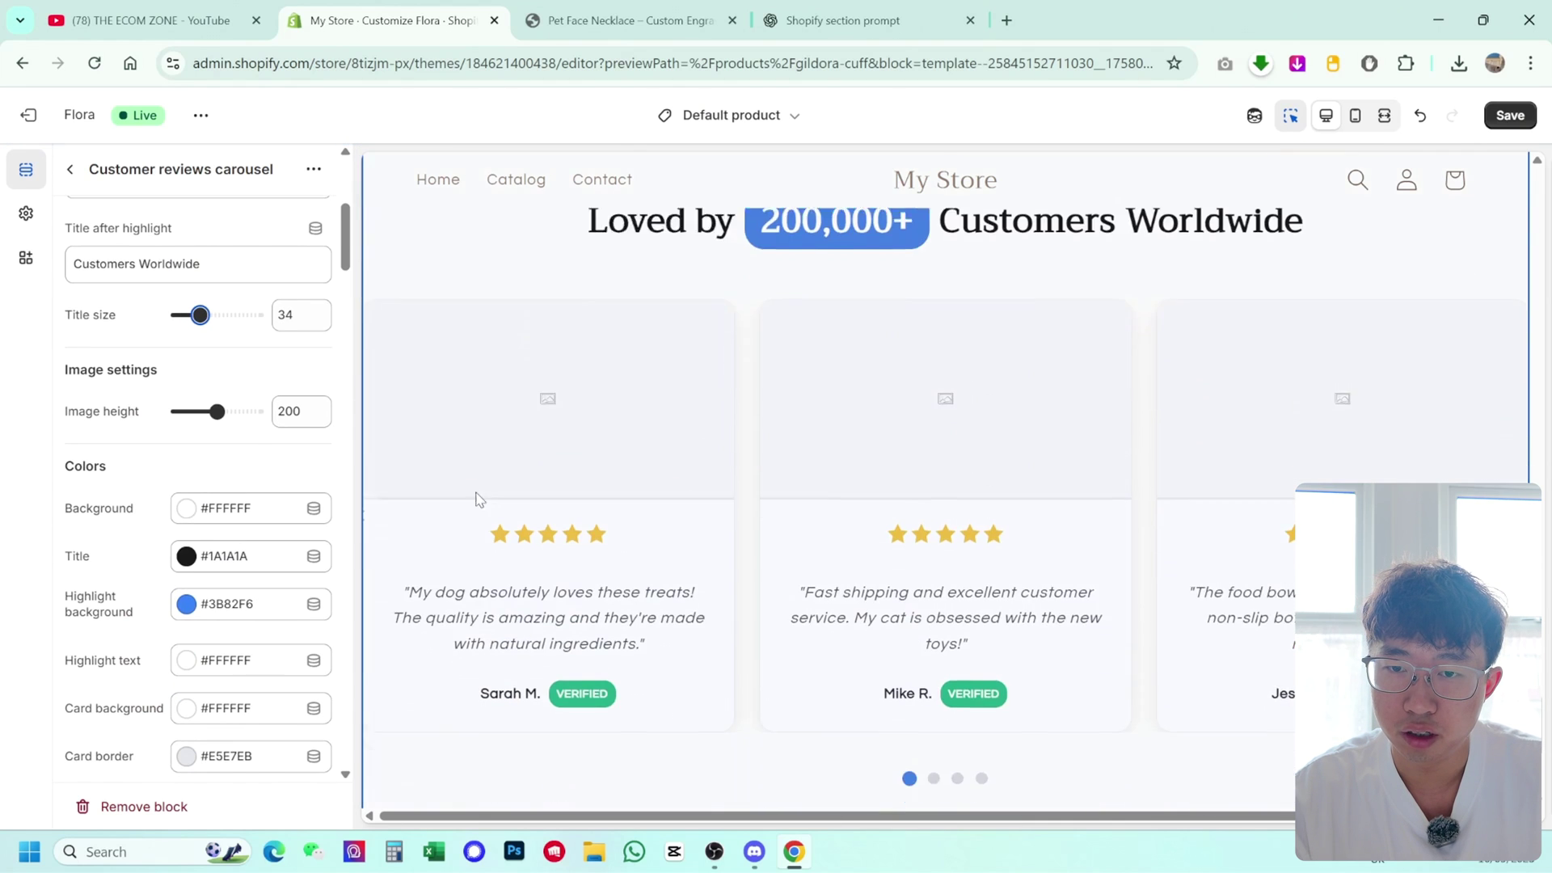
scroll(477, 499, down, 1)
drag(217, 411, 233, 412)
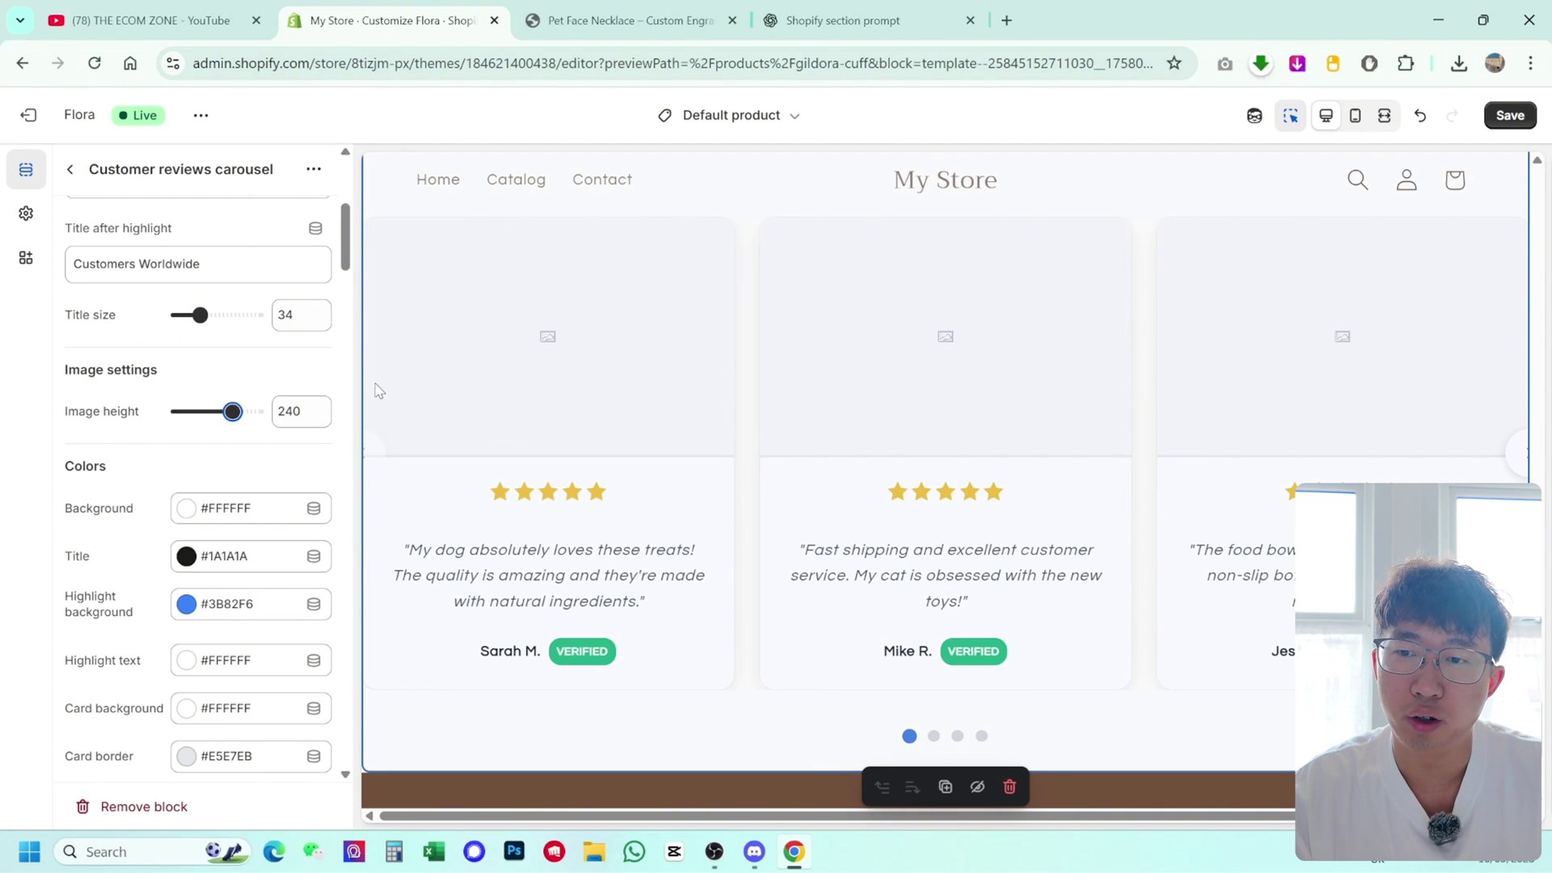
Step: Increase the review image height to 270
click(278, 412)
scroll(277, 412, up, 3)
scroll(256, 460, down, 3)
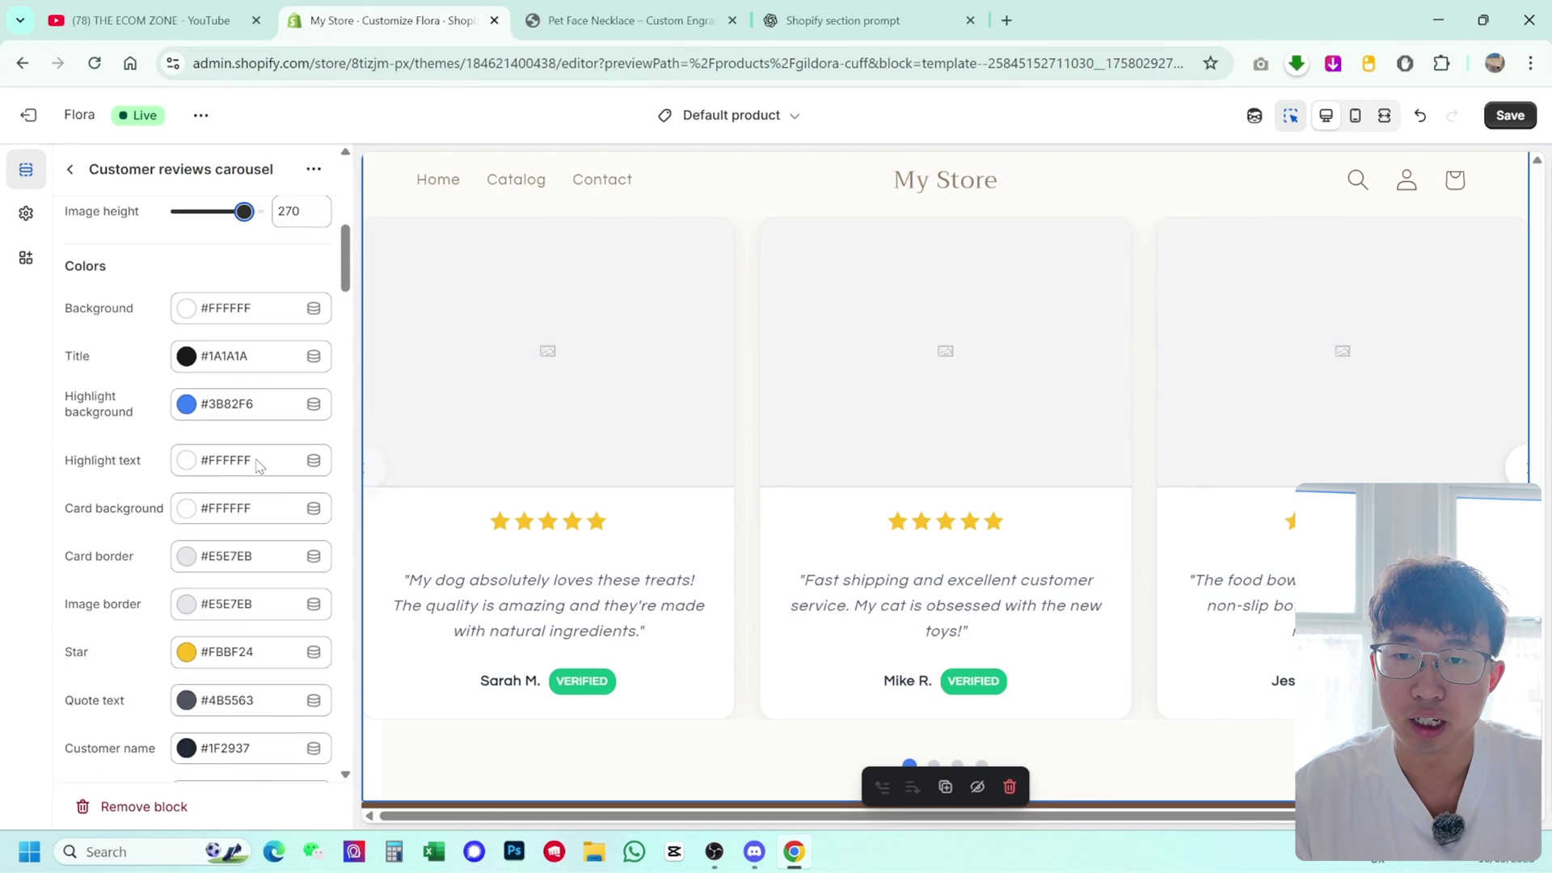
scroll(256, 461, up, 3)
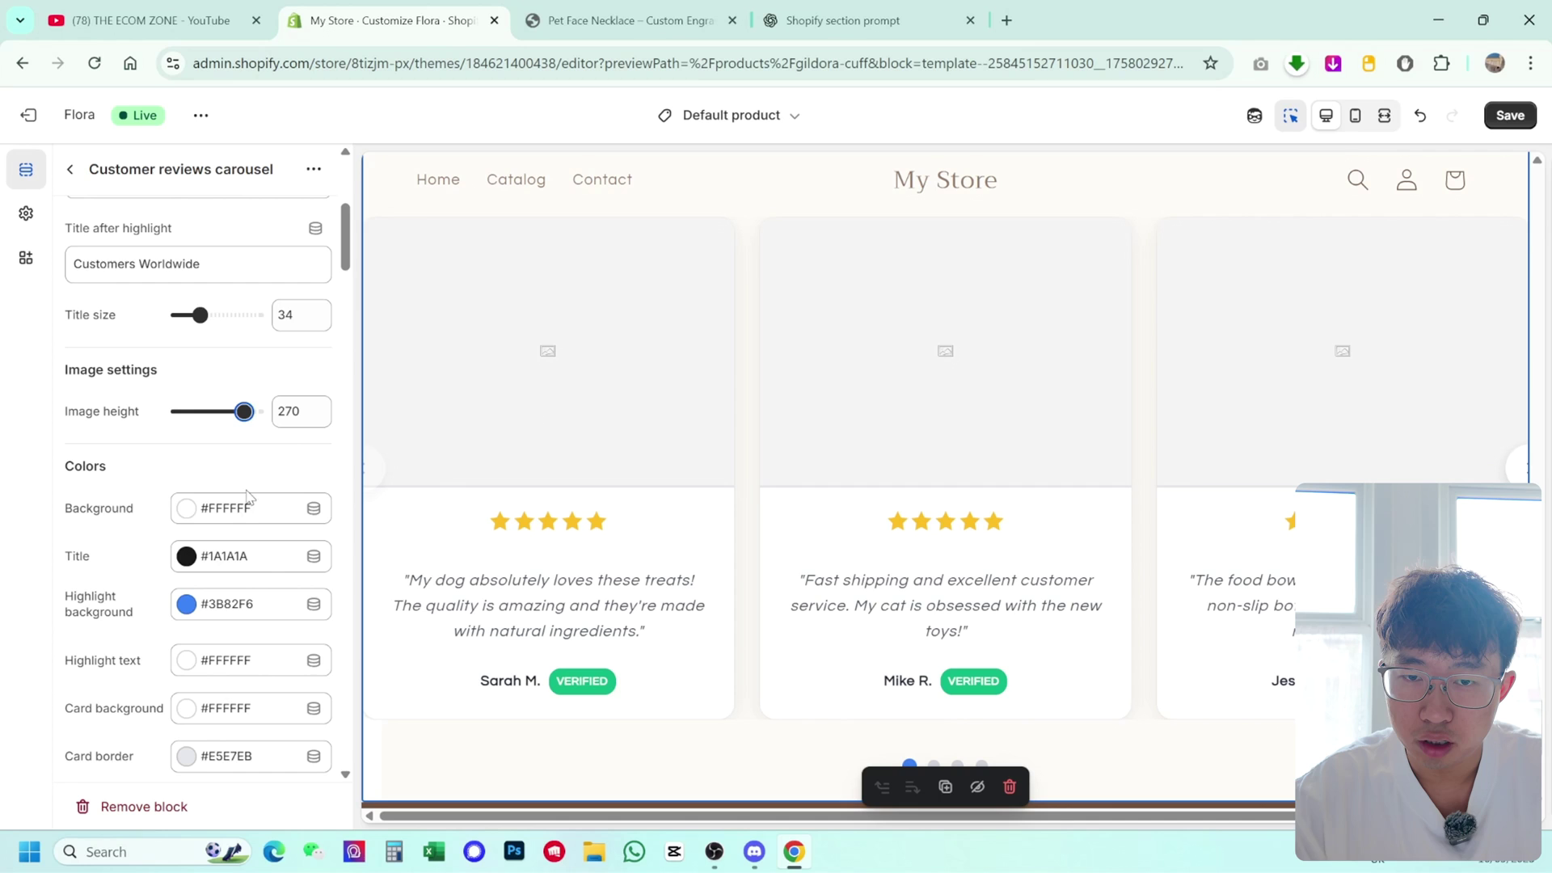
scroll(256, 554, down, 1)
scroll(257, 554, down, 2)
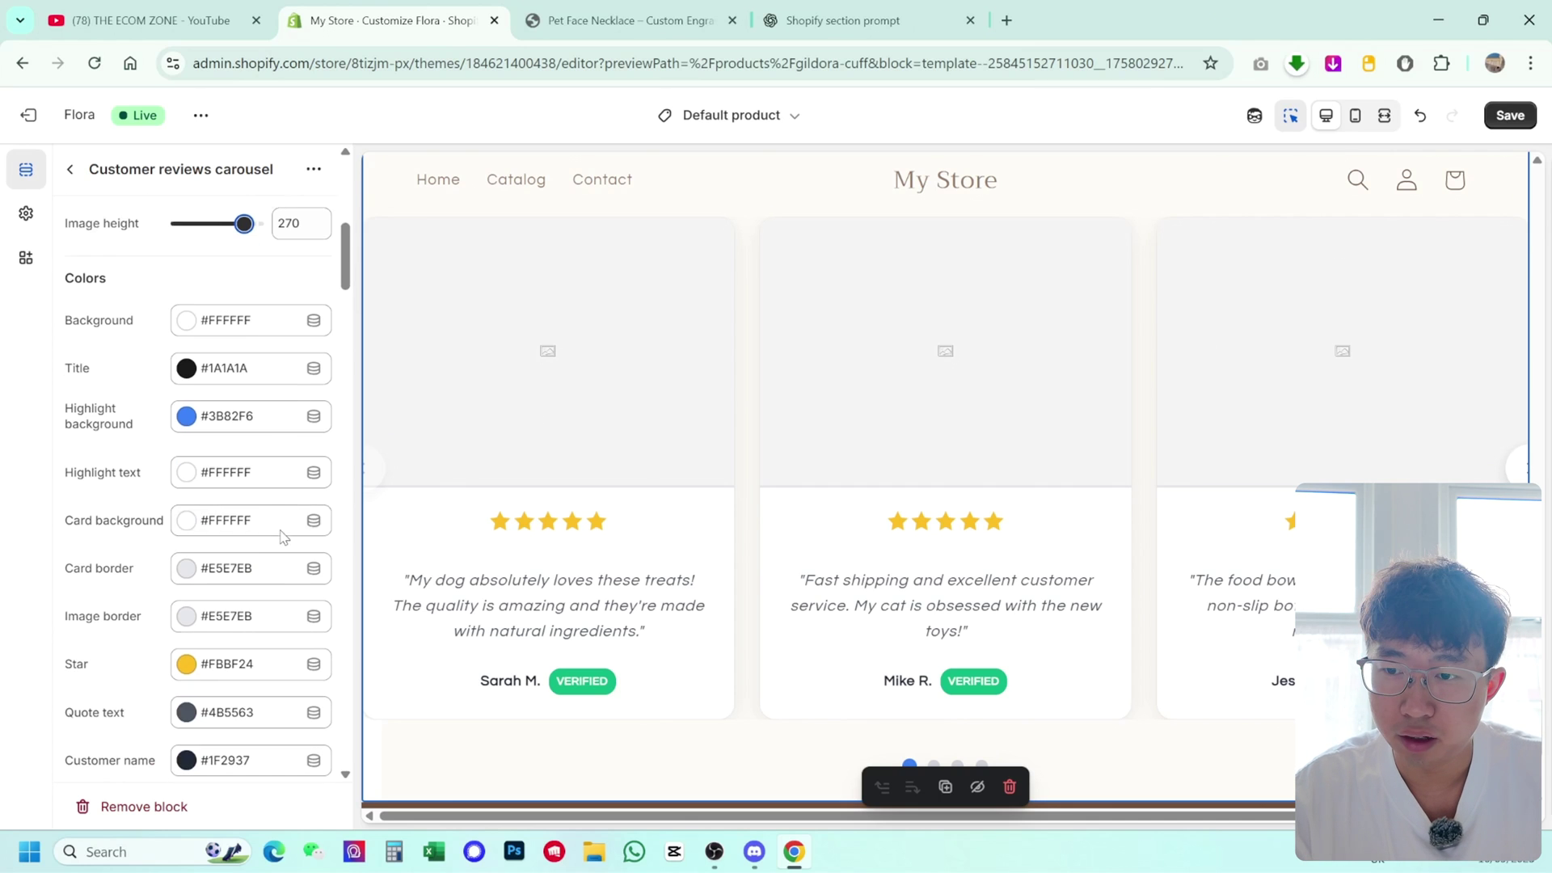
Step: Set the 200,000+ highlight background colour to near-black #121212
click(229, 406)
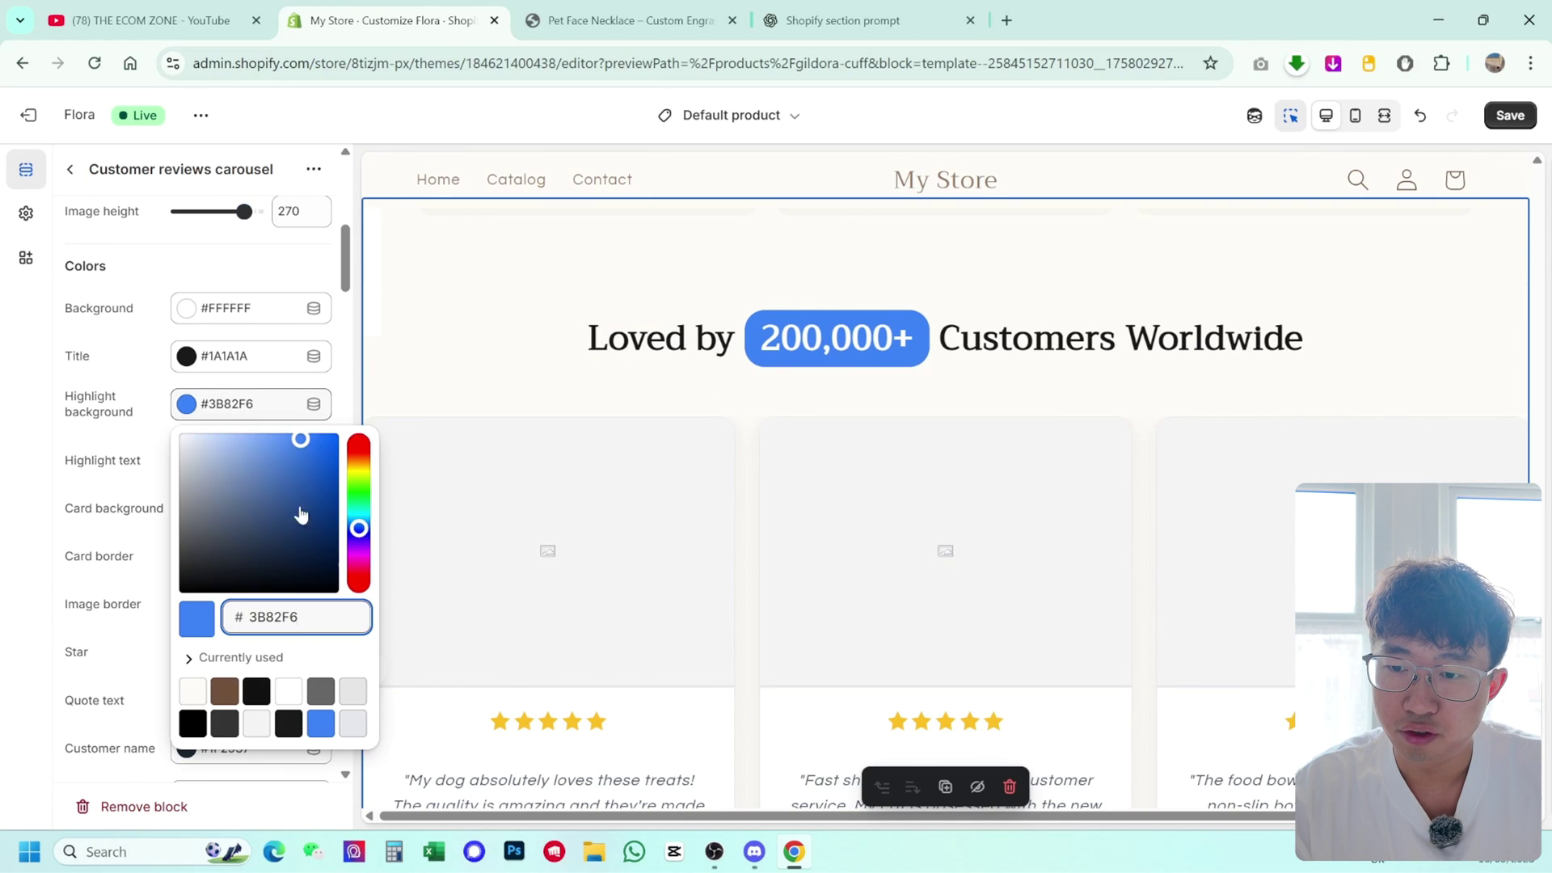
click(256, 694)
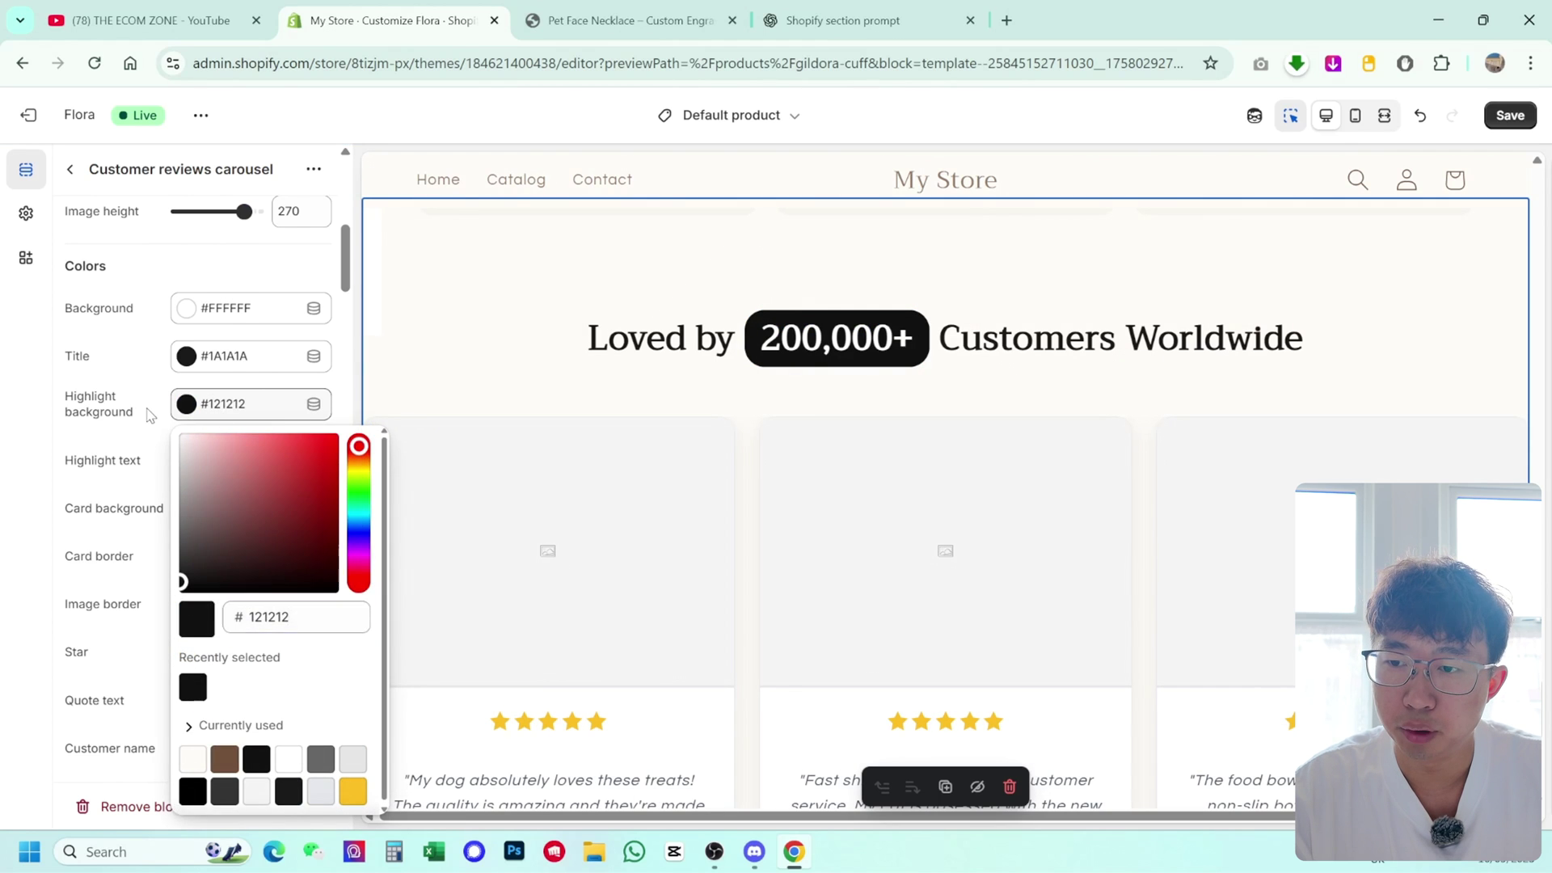
click(83, 449)
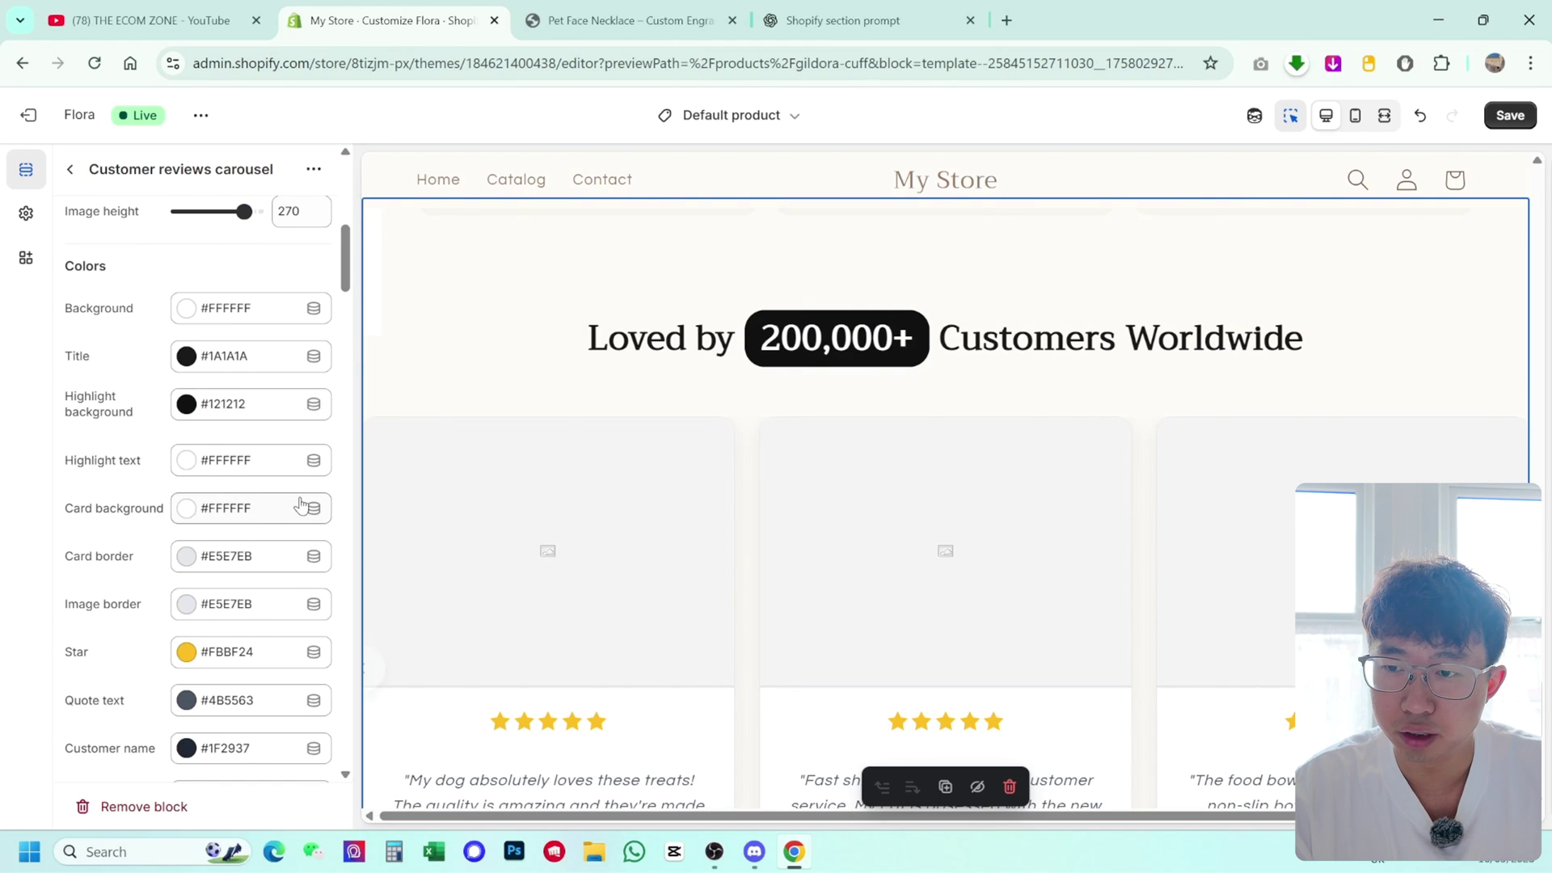
scroll(303, 503, down, 4)
scroll(639, 486, down, 1)
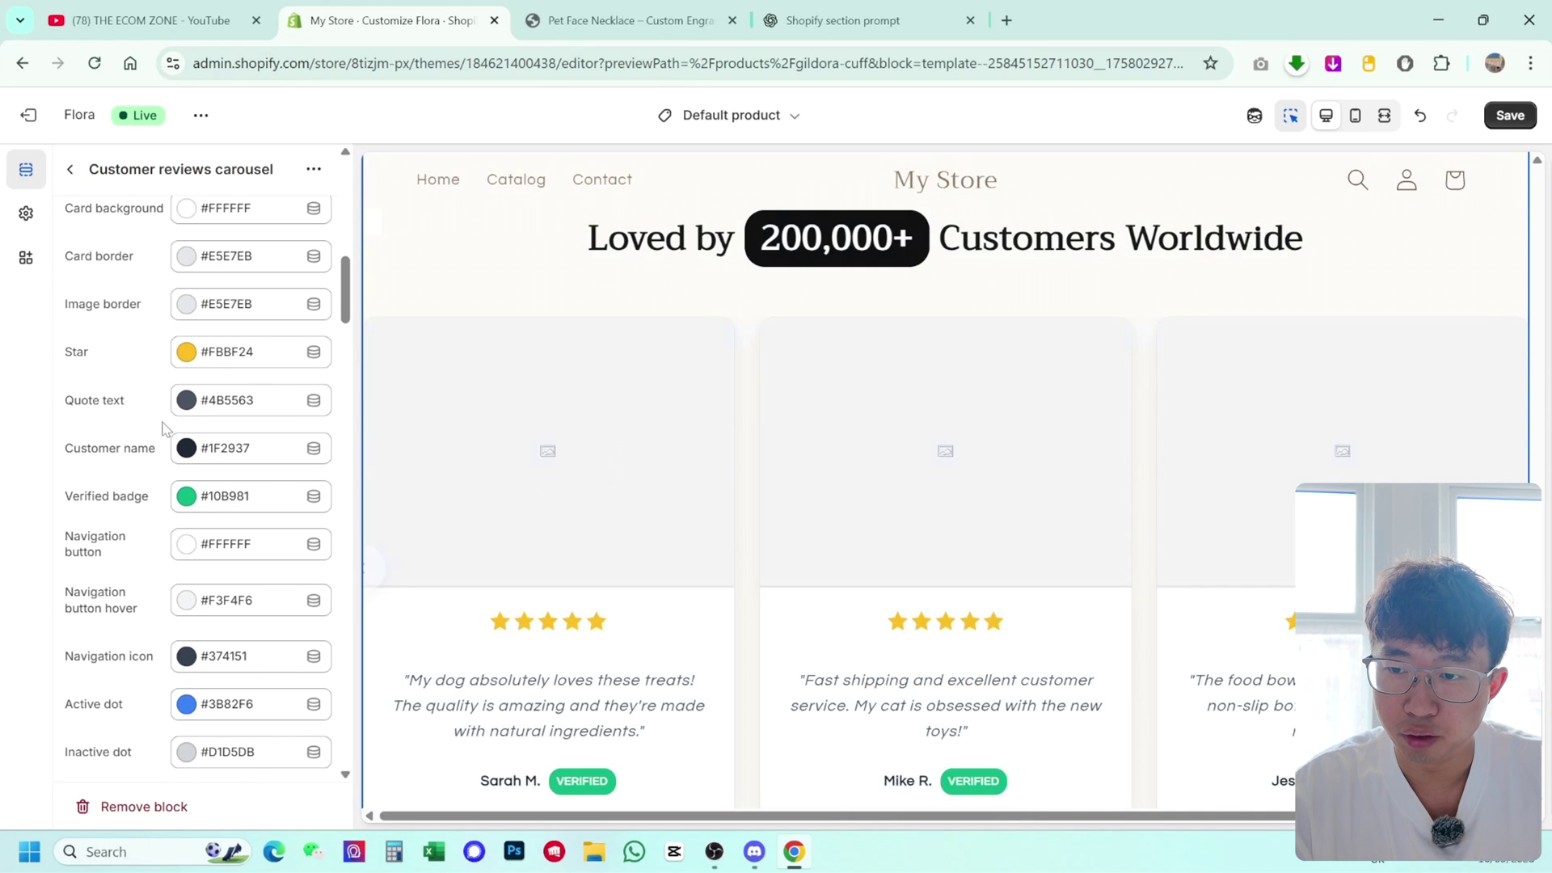
scroll(590, 497, down, 2)
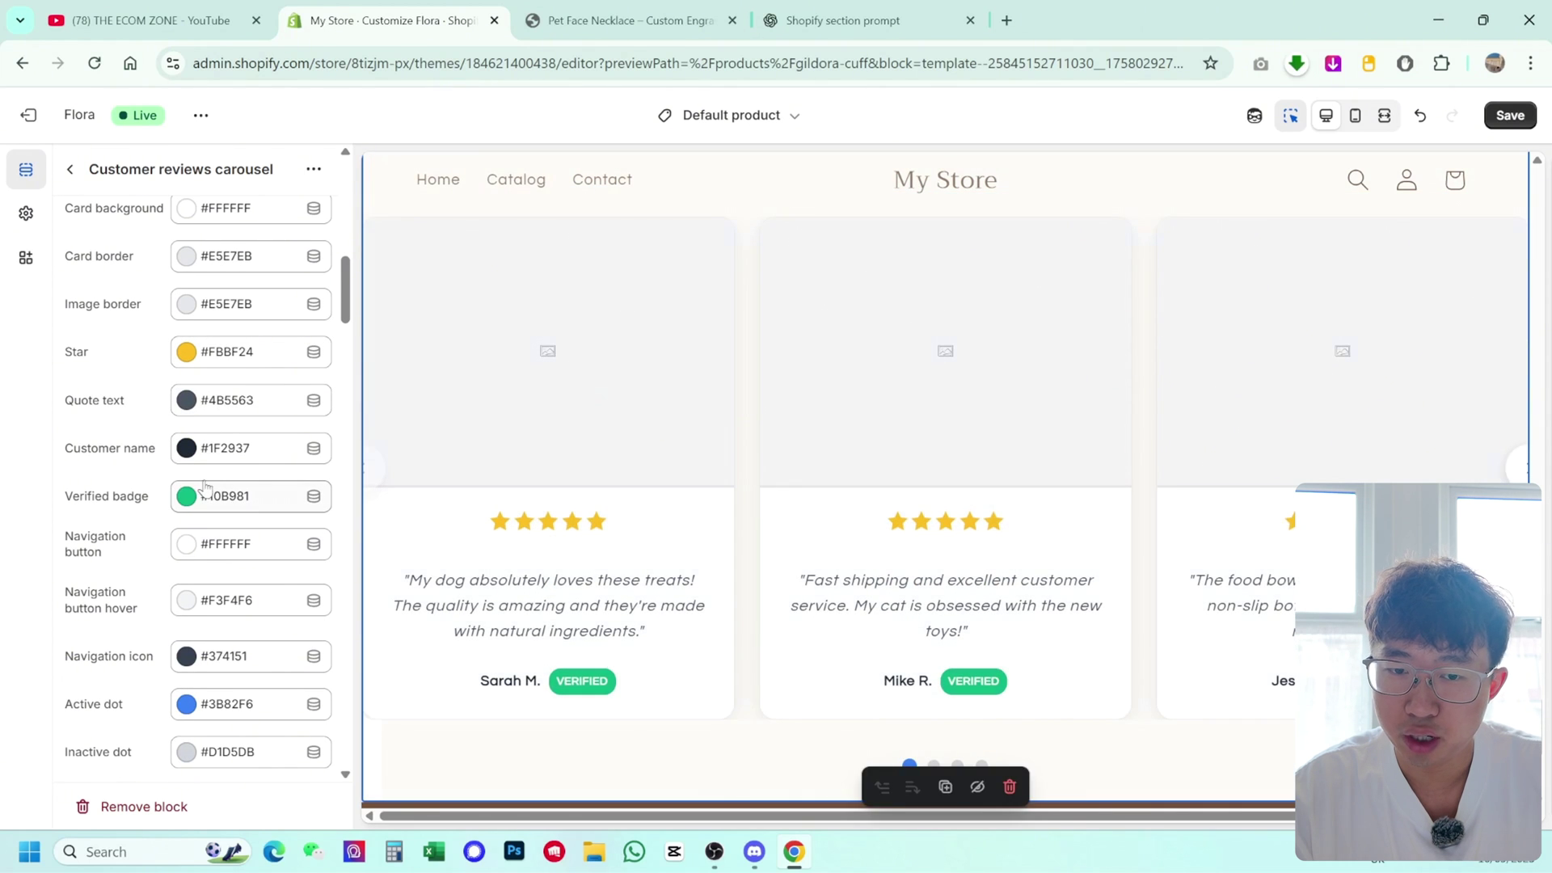
scroll(581, 543, down, 2)
scroll(242, 526, down, 4)
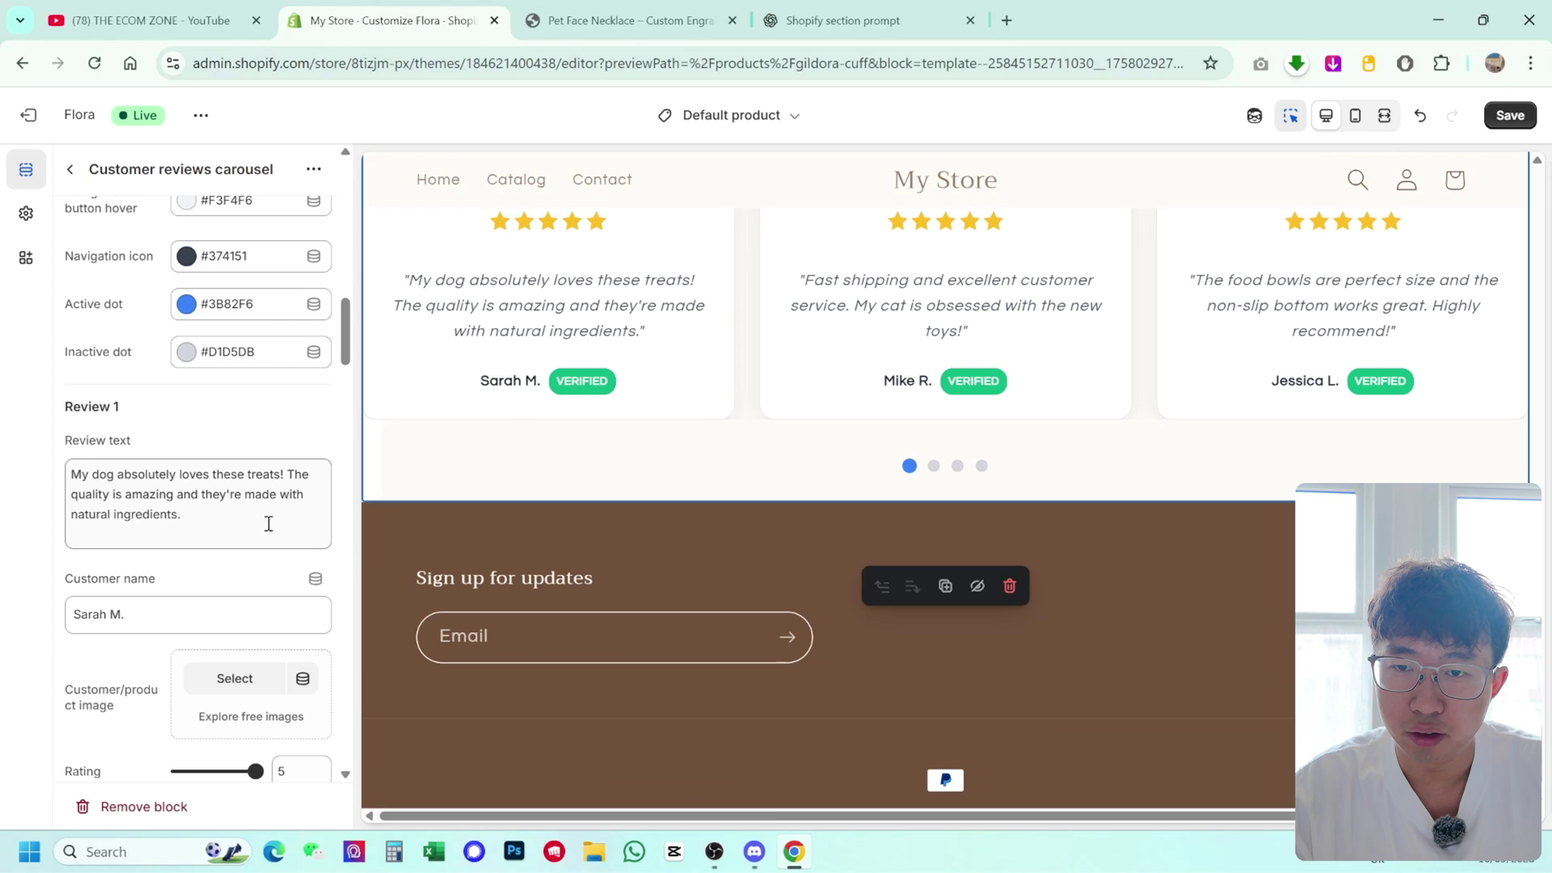
scroll(606, 488, up, 3)
scroll(180, 527, down, 1)
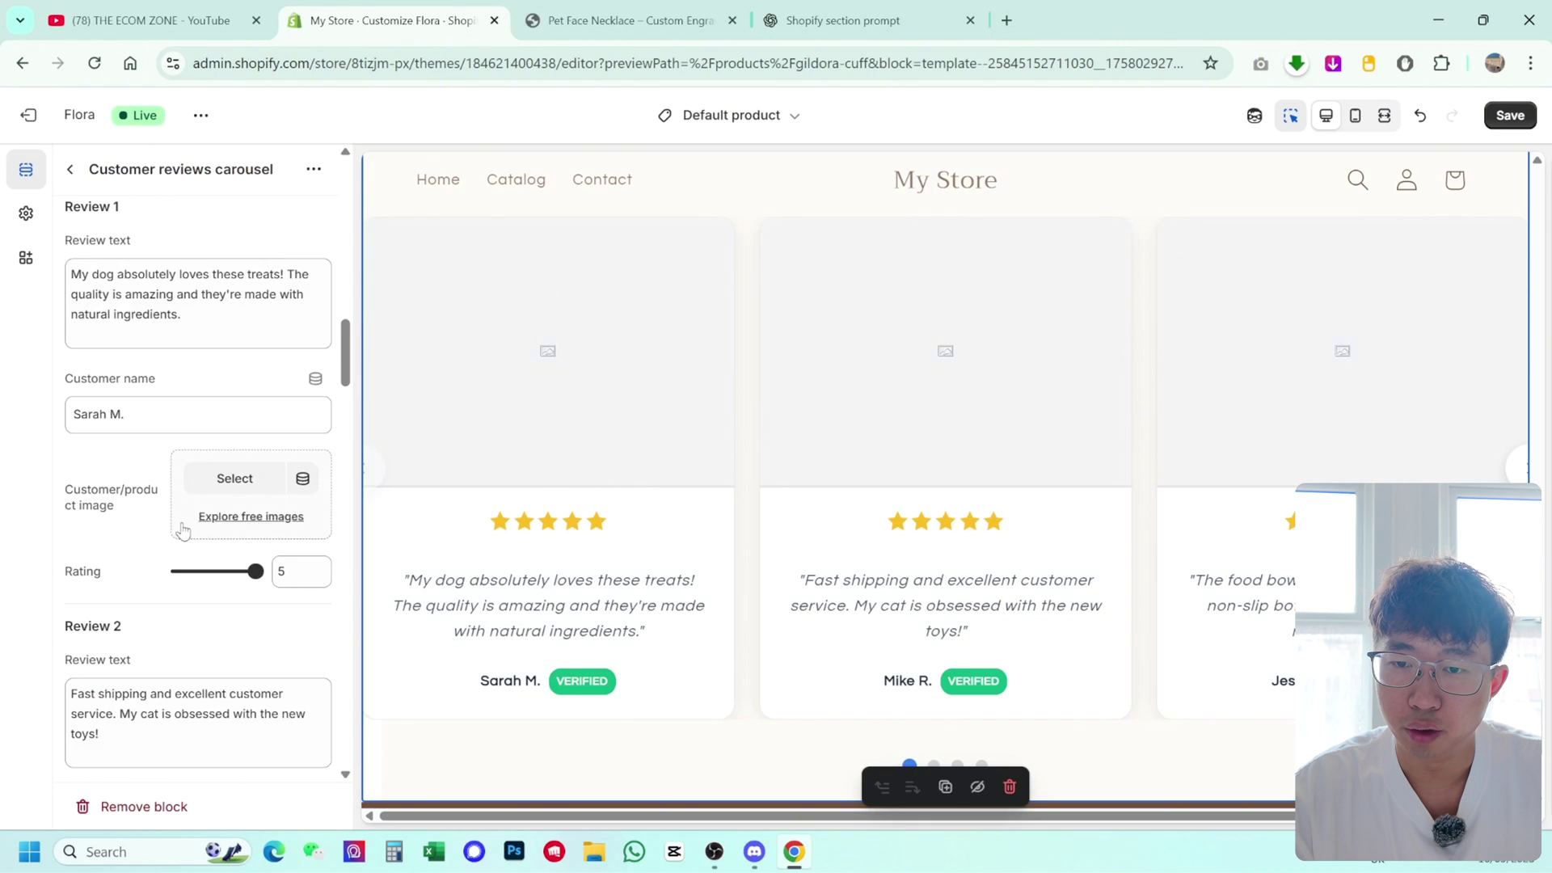
click(150, 393)
key(ctrl+a)
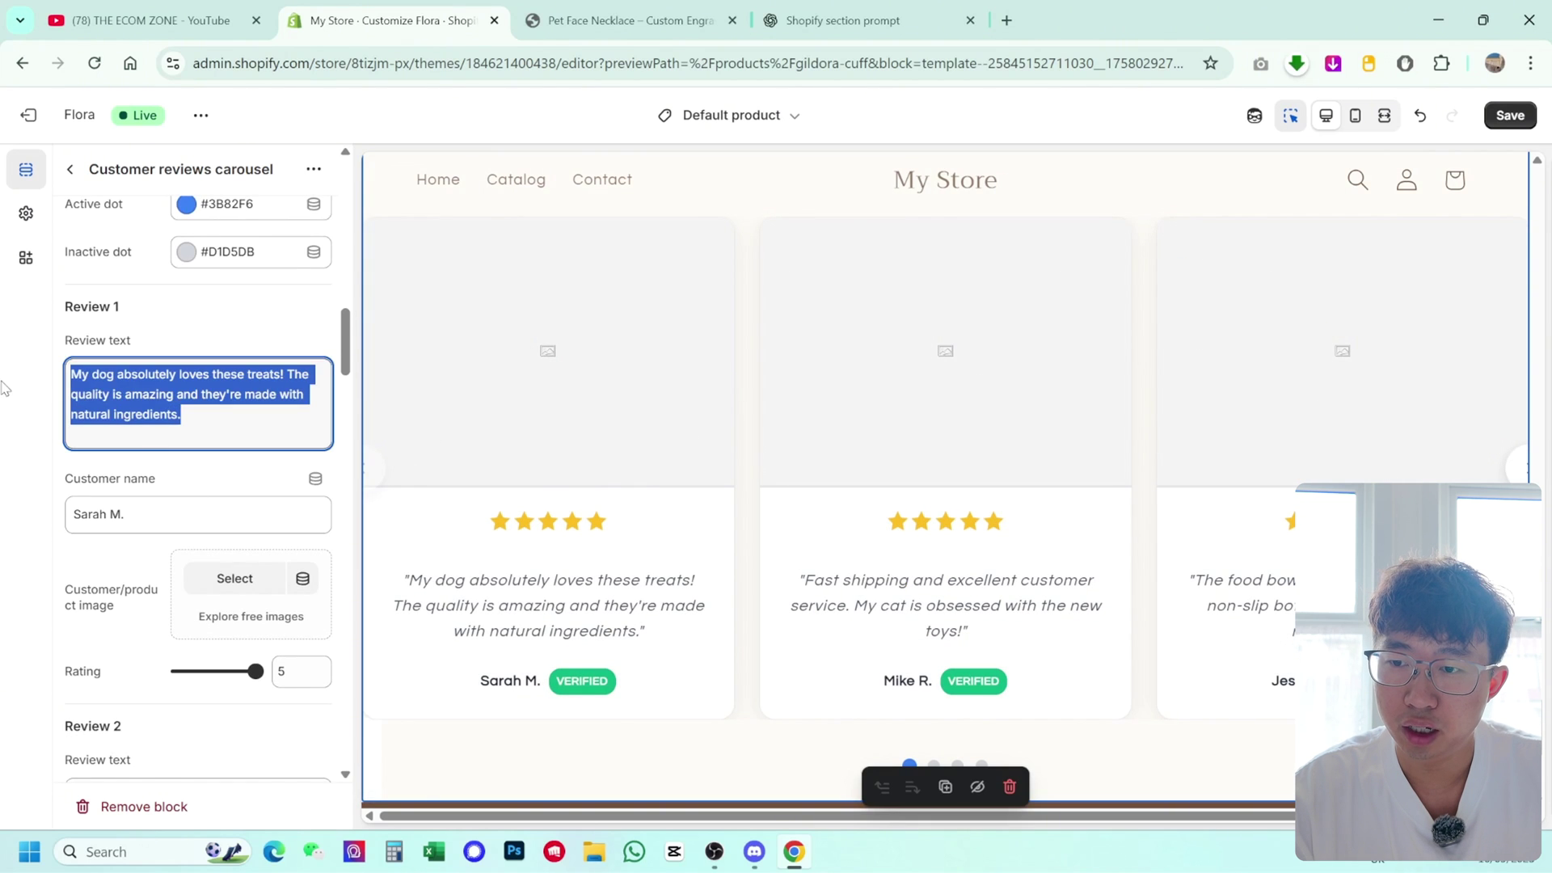
click(172, 522)
key(ctrl+a)
scroll(198, 562, down, 1)
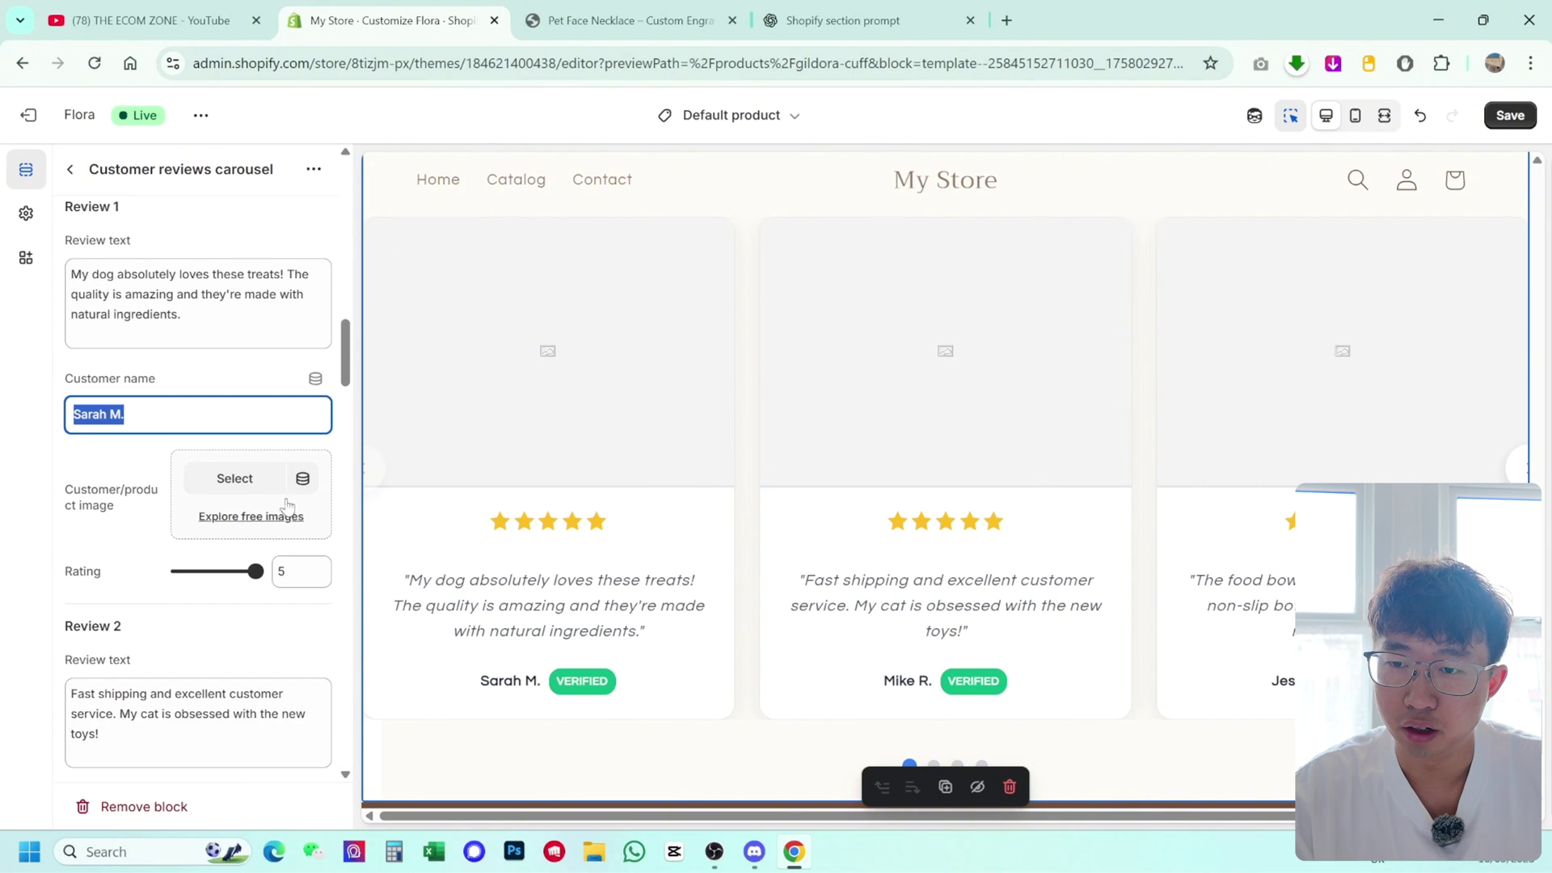
click(202, 491)
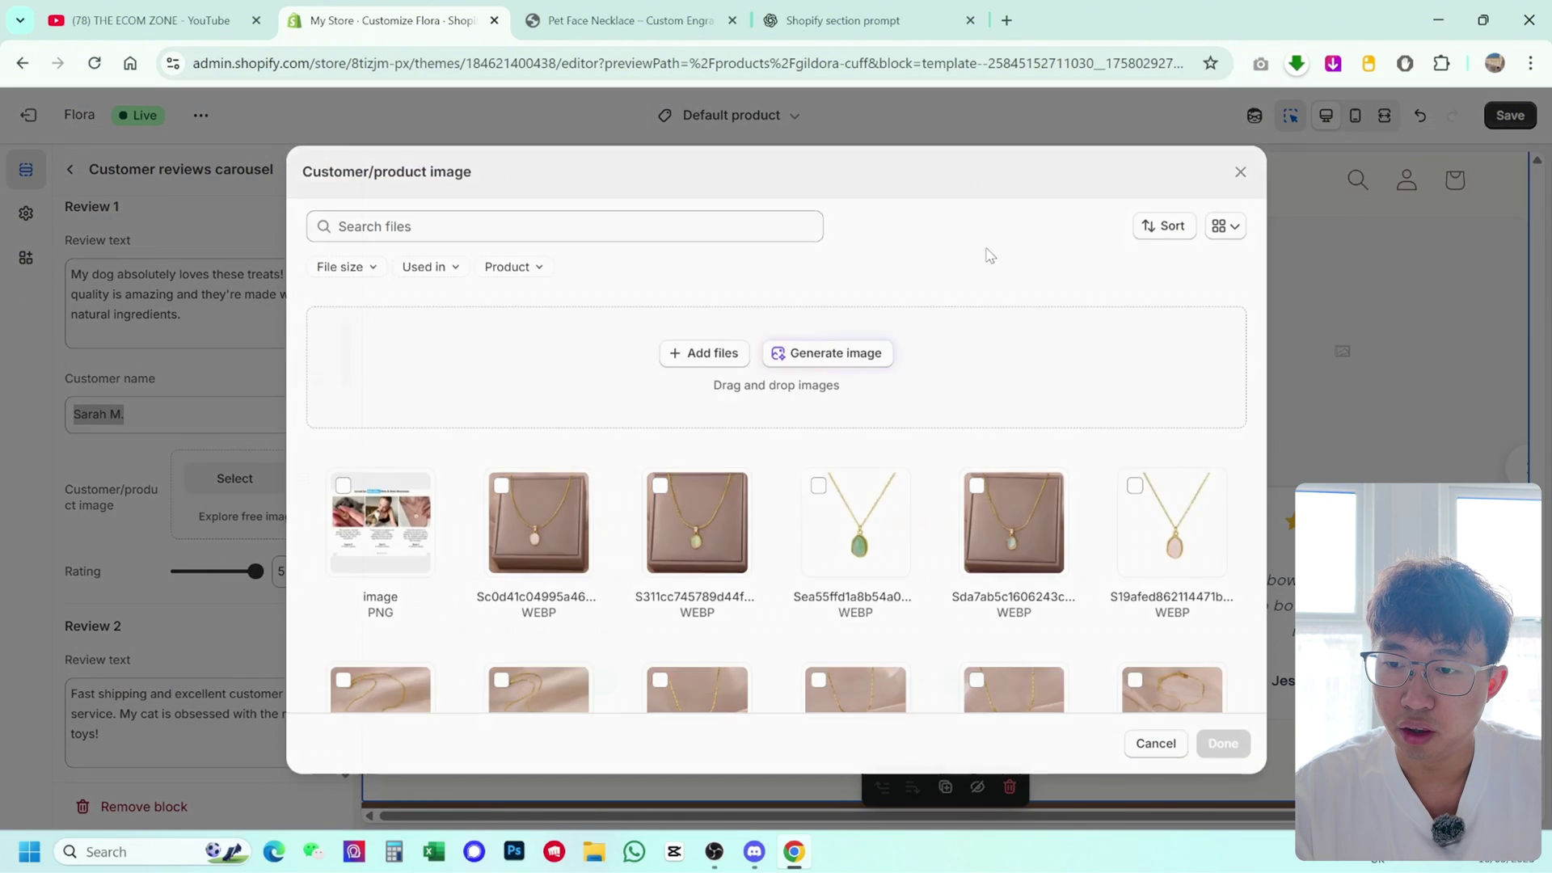
click(265, 501)
scroll(251, 503, down, 3)
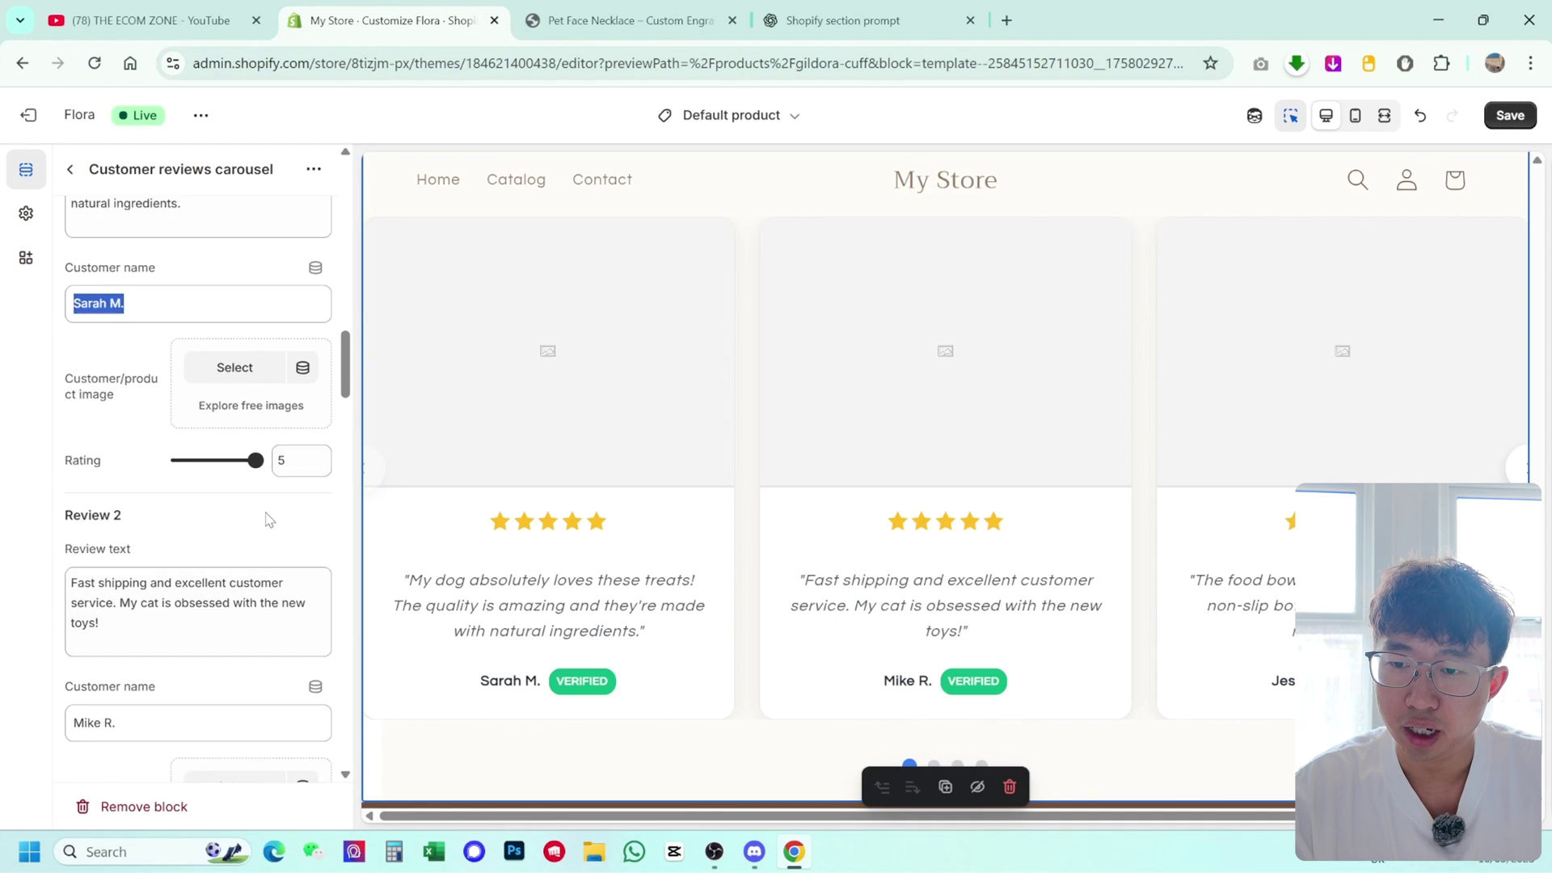
scroll(236, 485, down, 20)
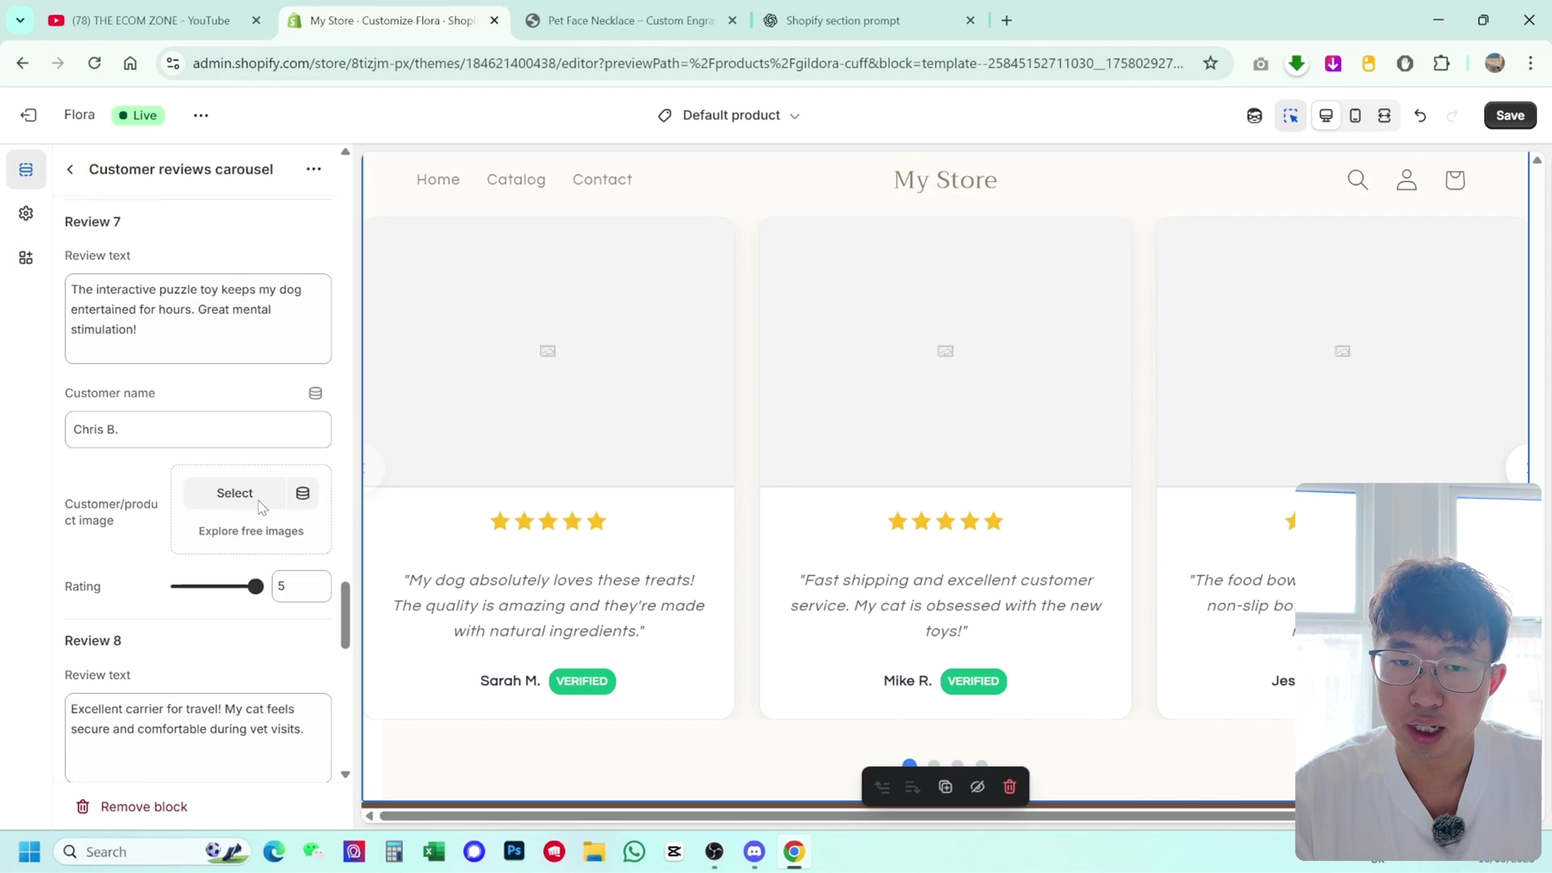
scroll(783, 386, up, 2)
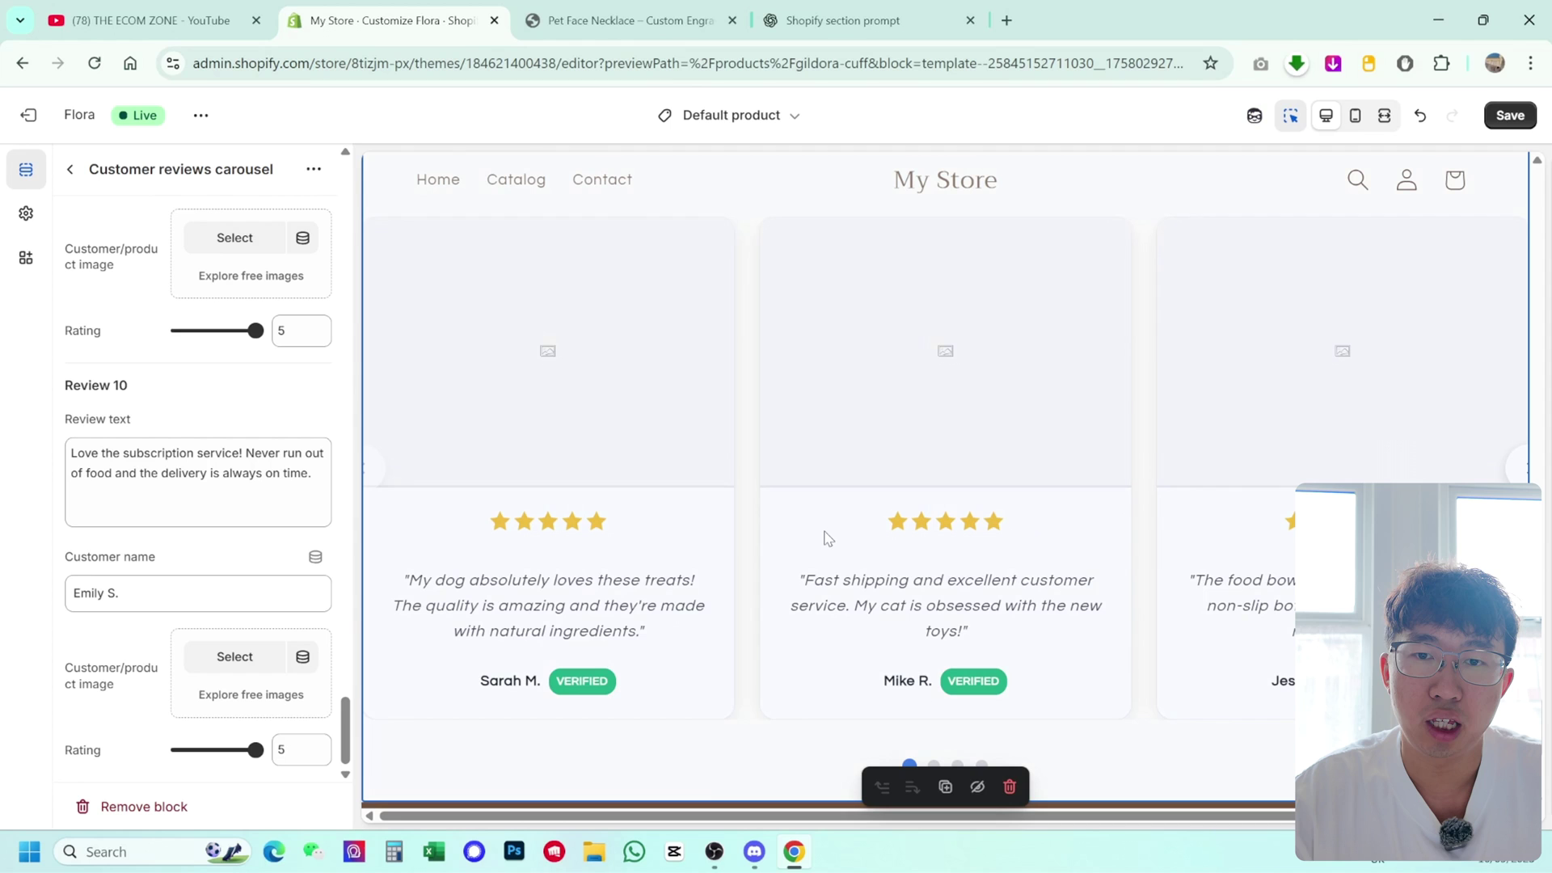
scroll(420, 356, up, 15)
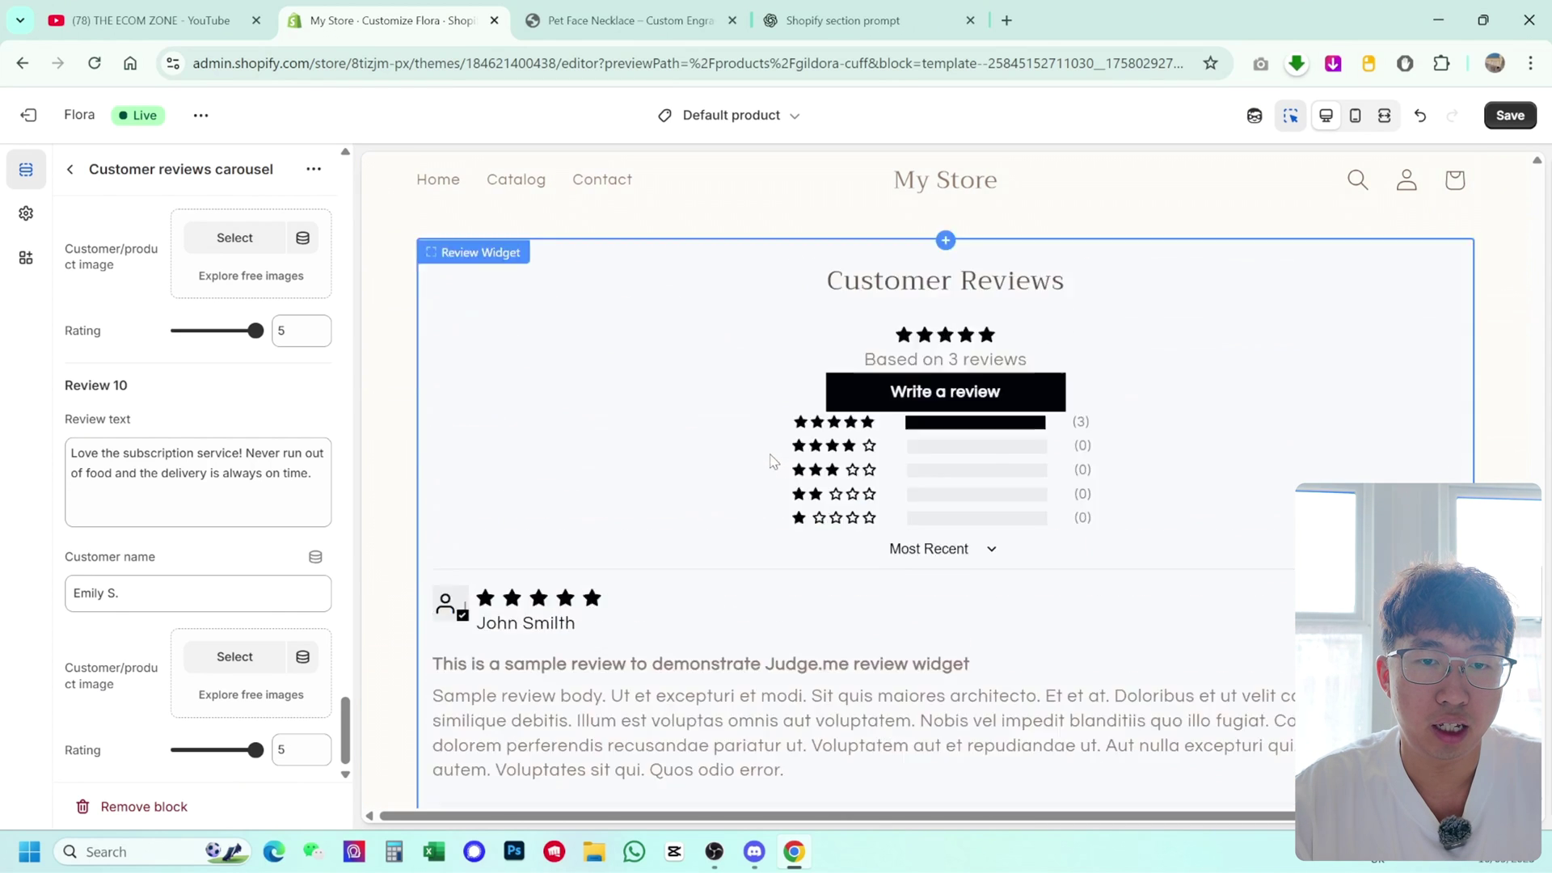
Step: Select the empty Video Gallery section in the preview, then scroll down to the reviews carousel
click(739, 472)
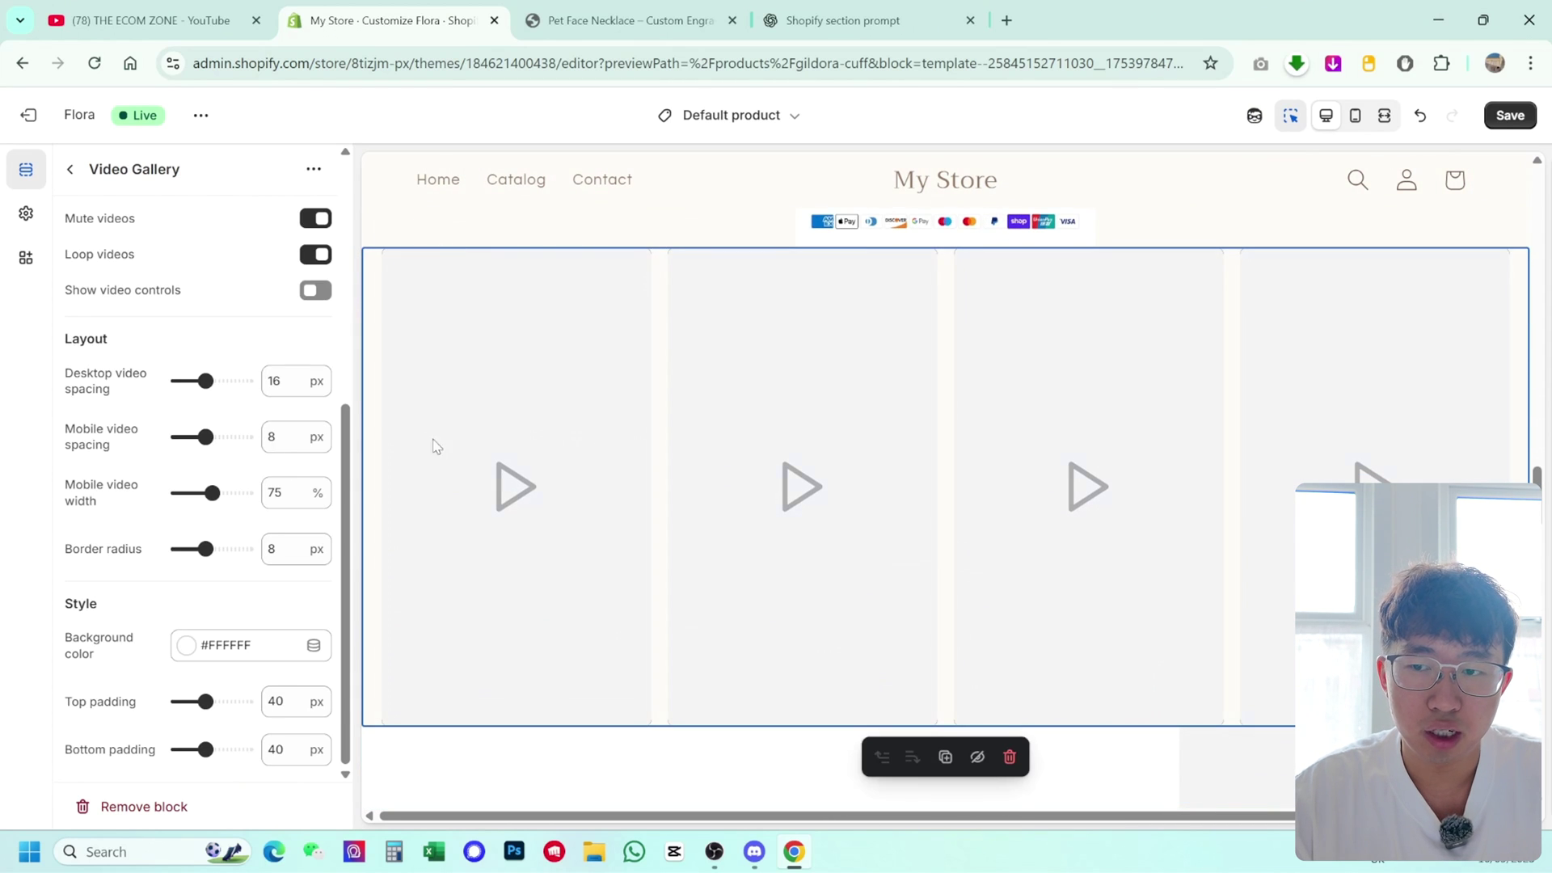
scroll(275, 449, up, 5)
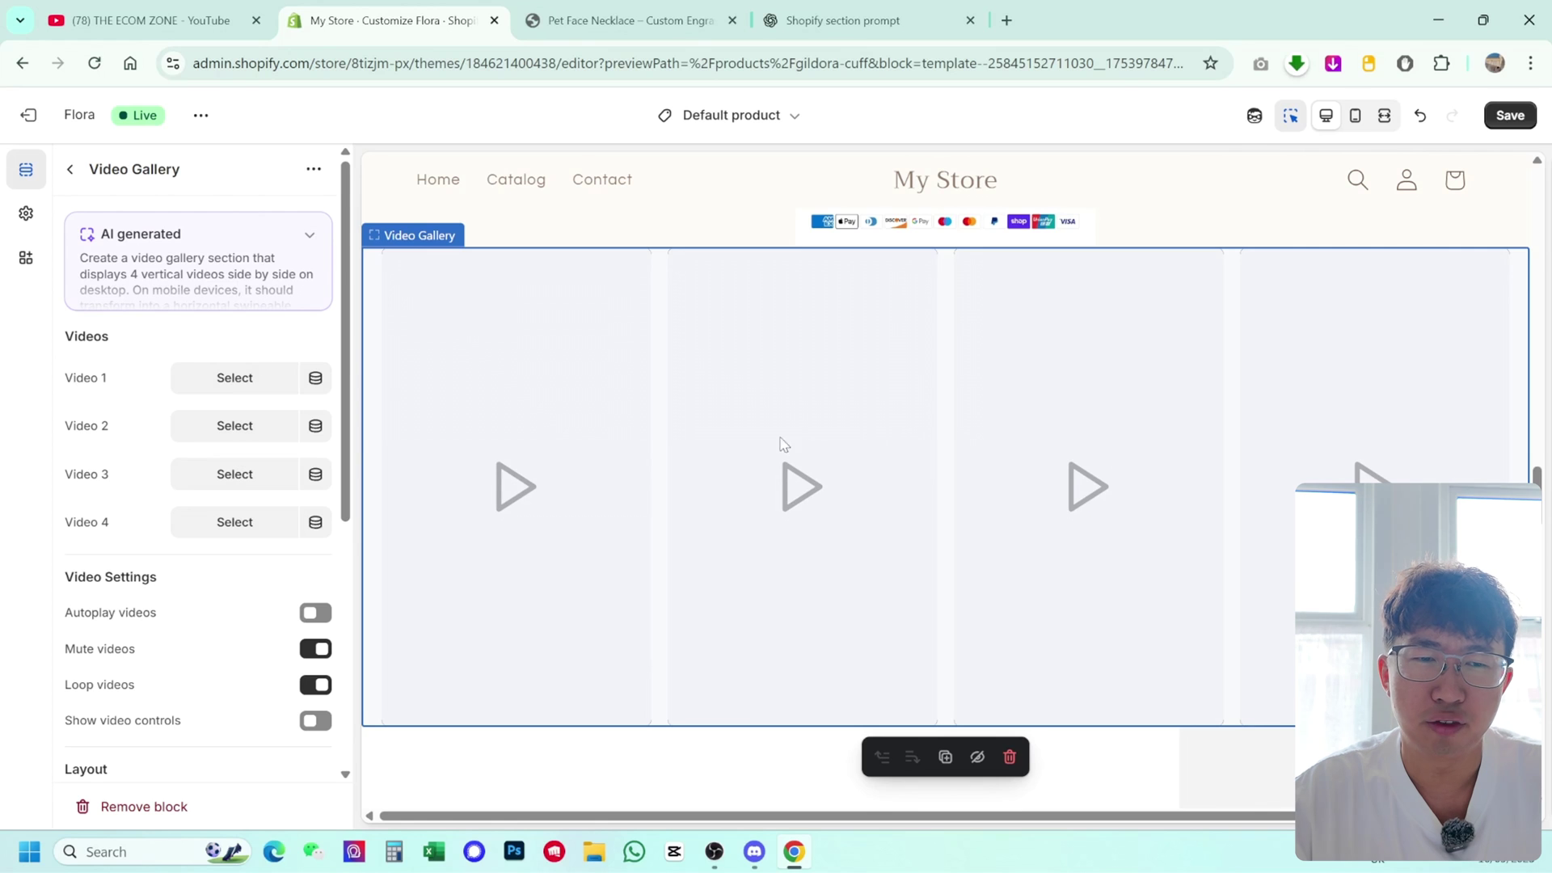
scroll(784, 445, up, 8)
scroll(826, 501, down, 7)
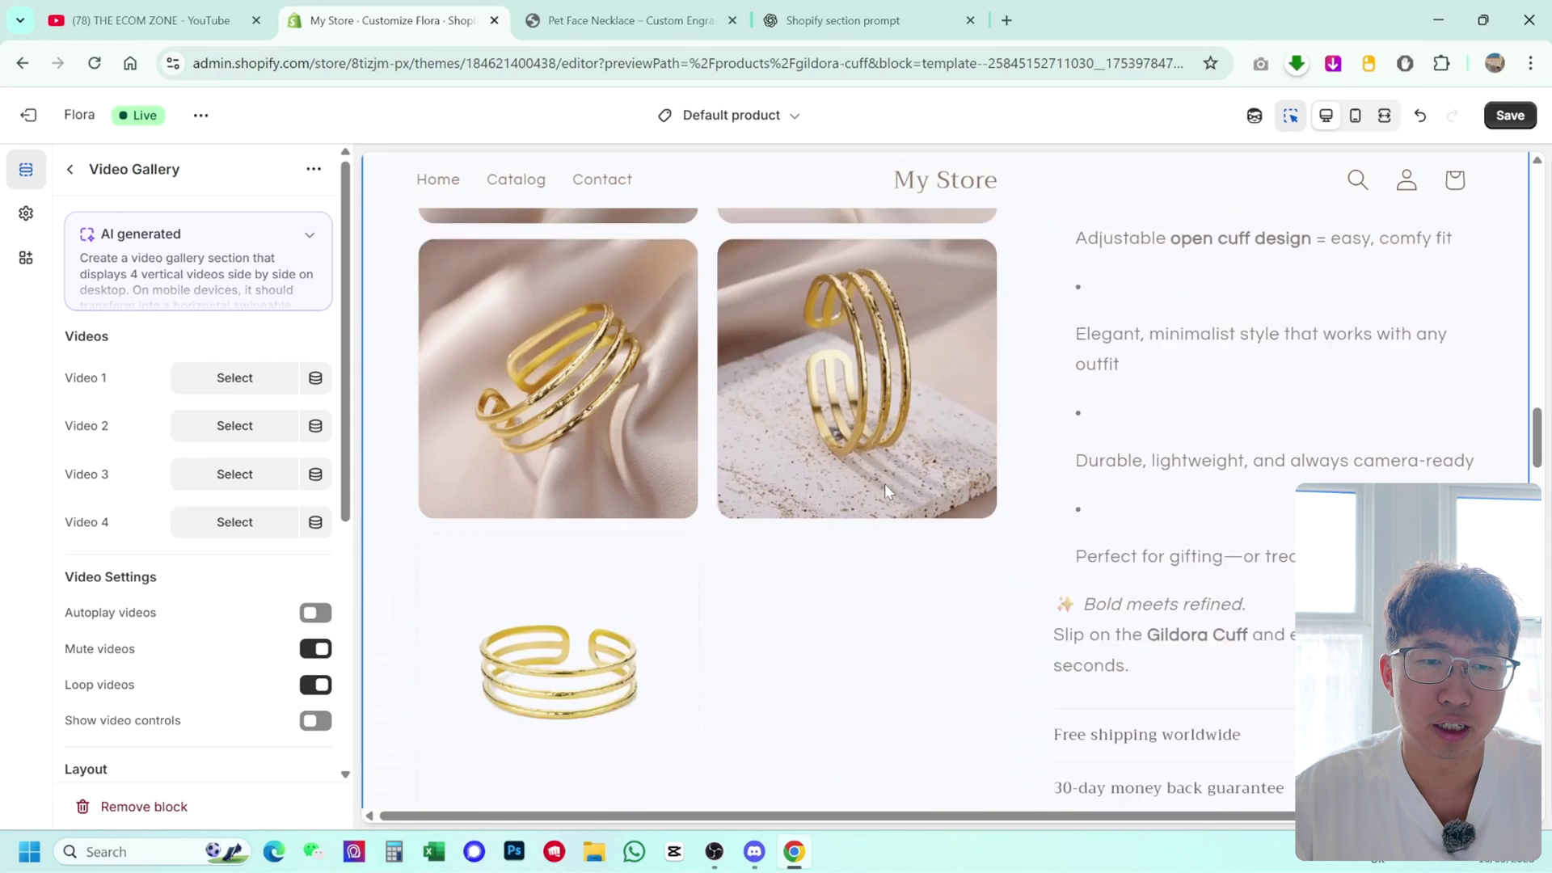
scroll(1051, 526, down, 15)
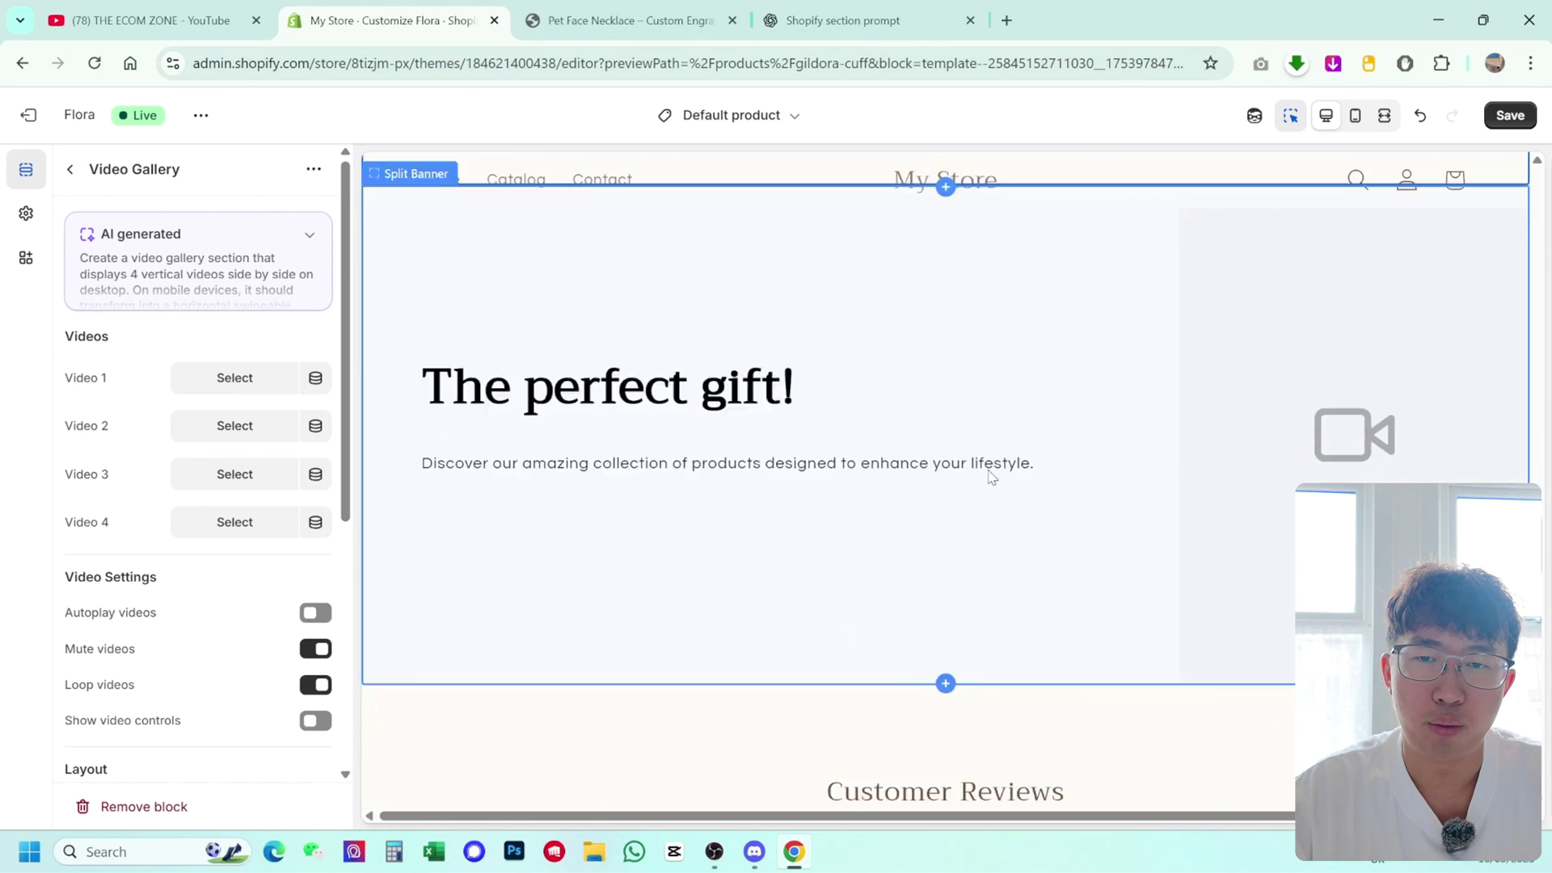
scroll(962, 517, down, 3)
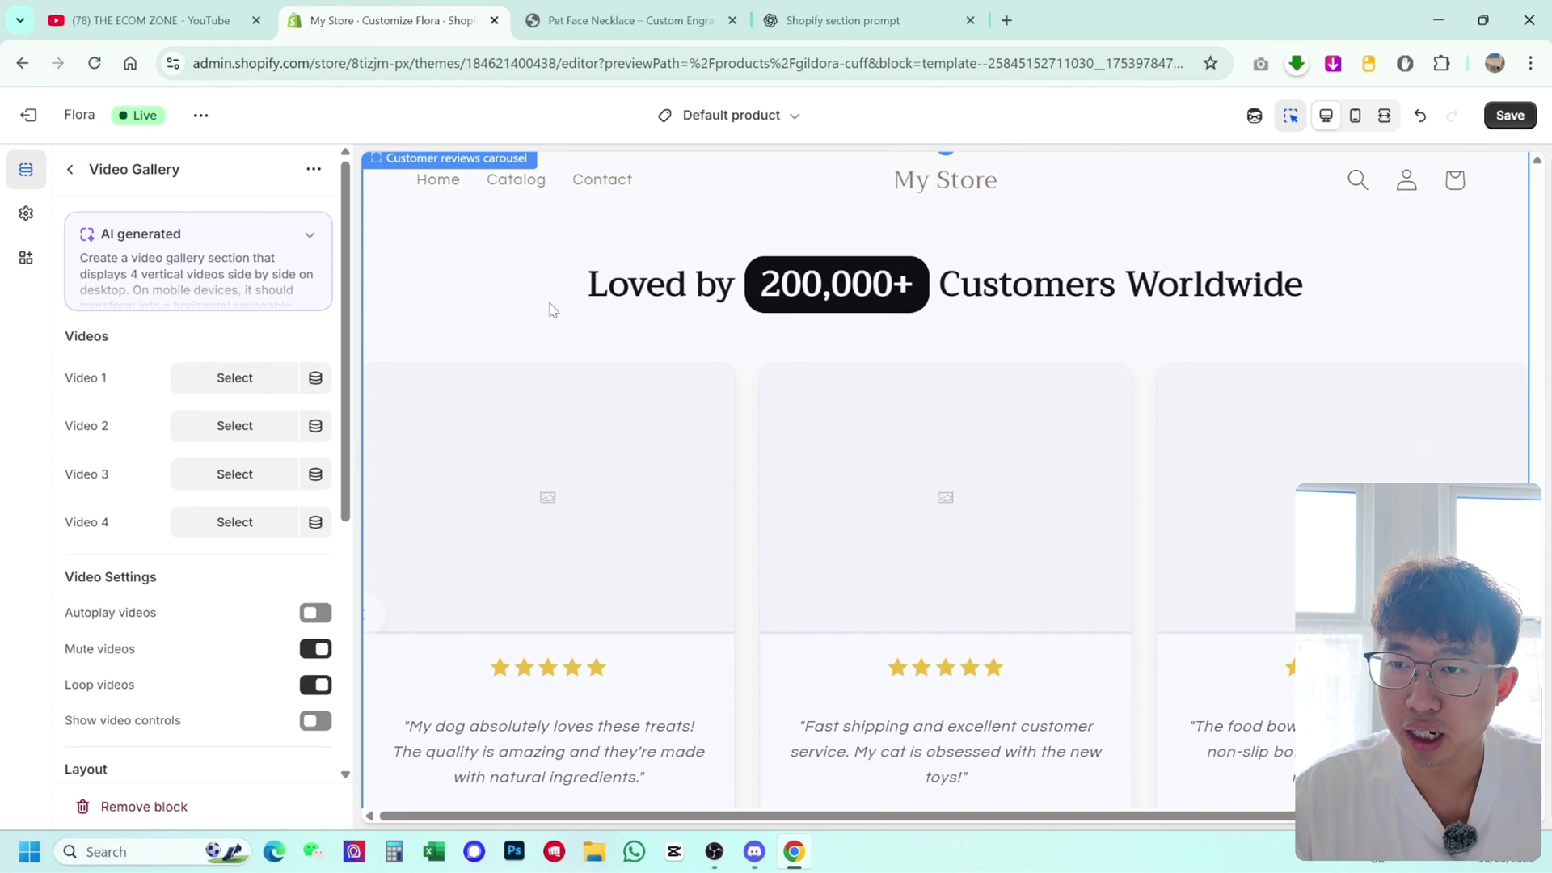
Step: Rename the section holding the Customer reviews carousel to 'Featured Reviews'
click(70, 169)
scroll(202, 485, down, 2)
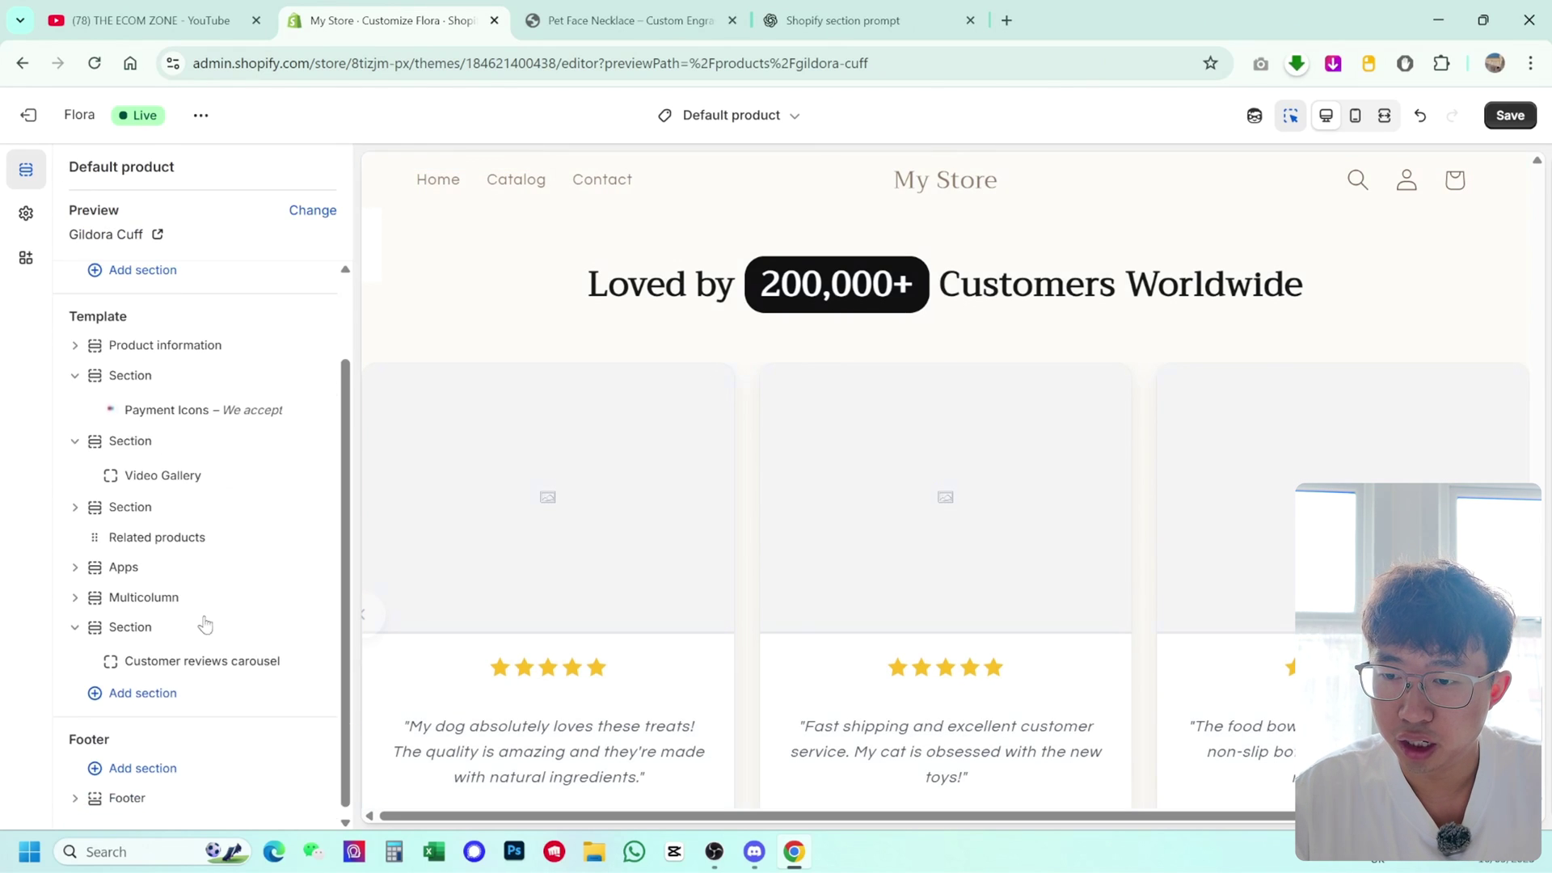
click(79, 621)
click(76, 658)
right_click(152, 658)
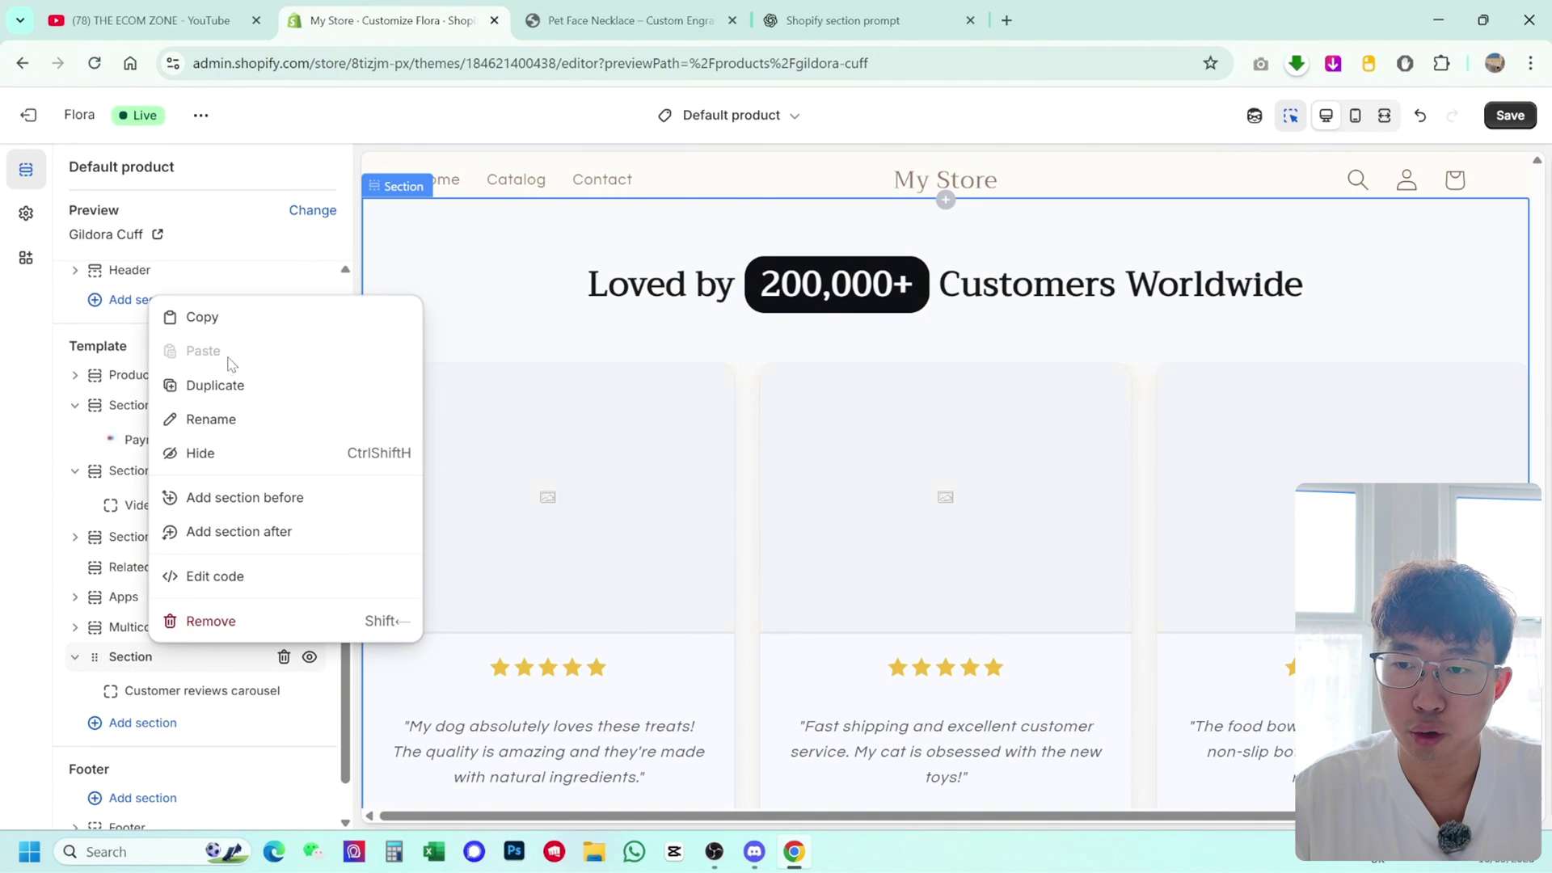
click(229, 668)
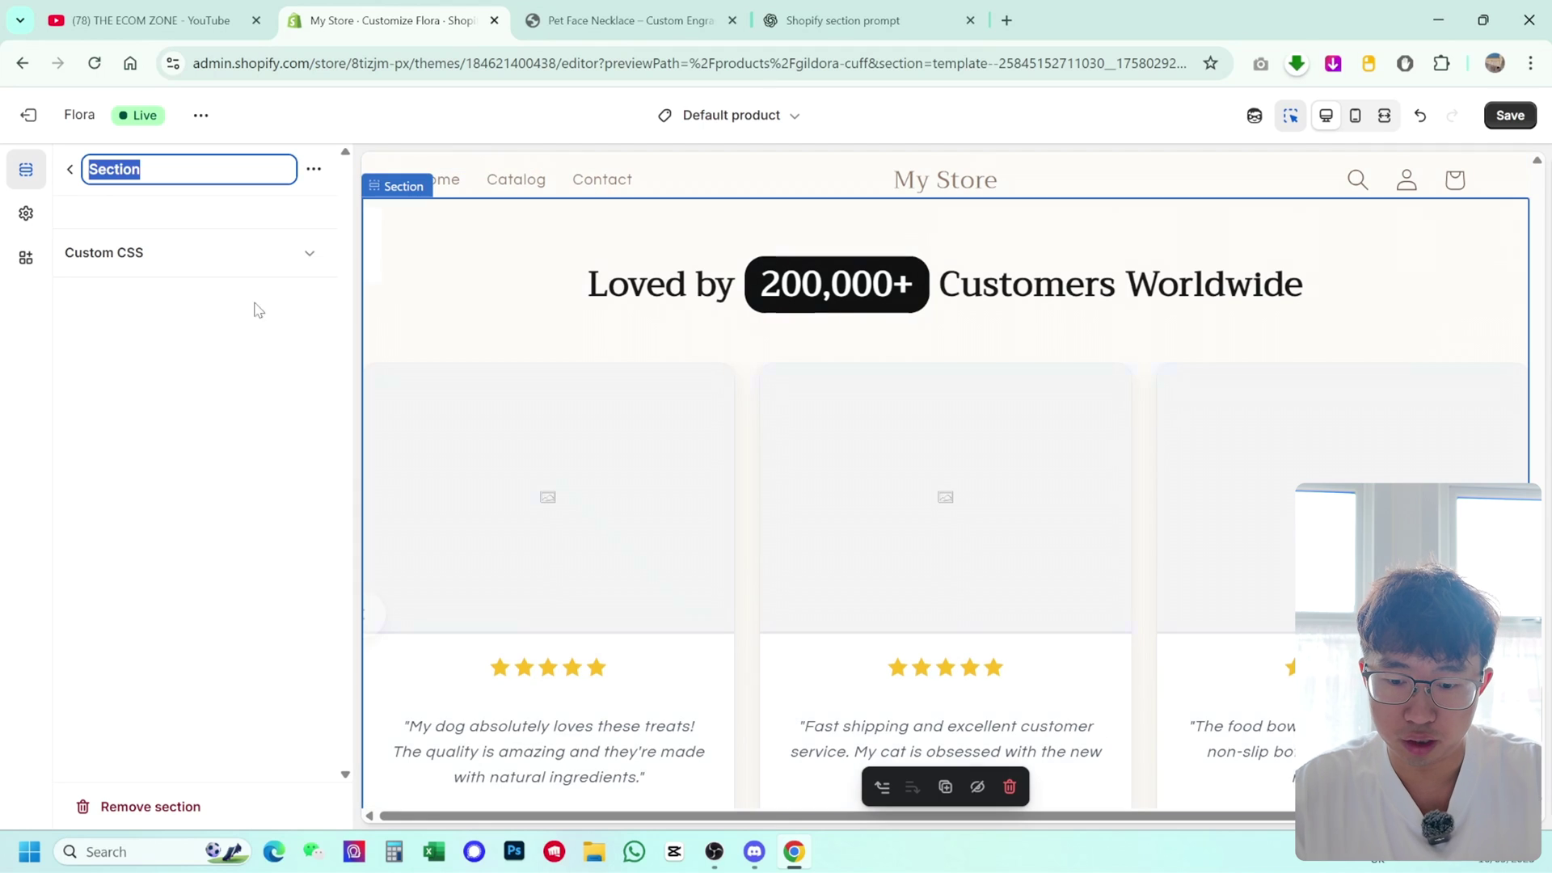
text(Featured Reviews)
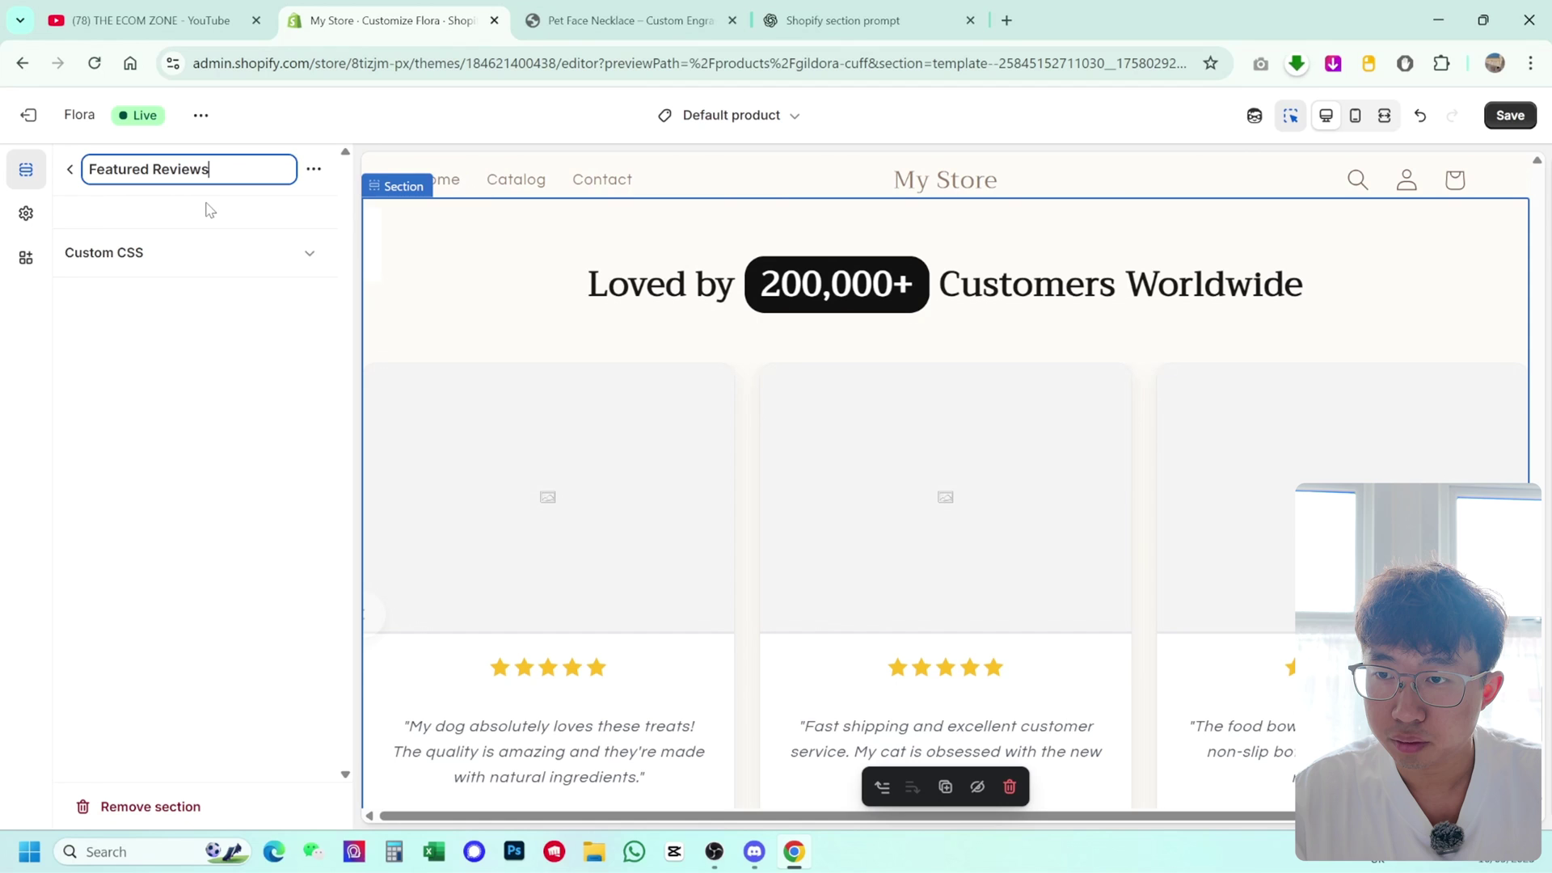
key(Return)
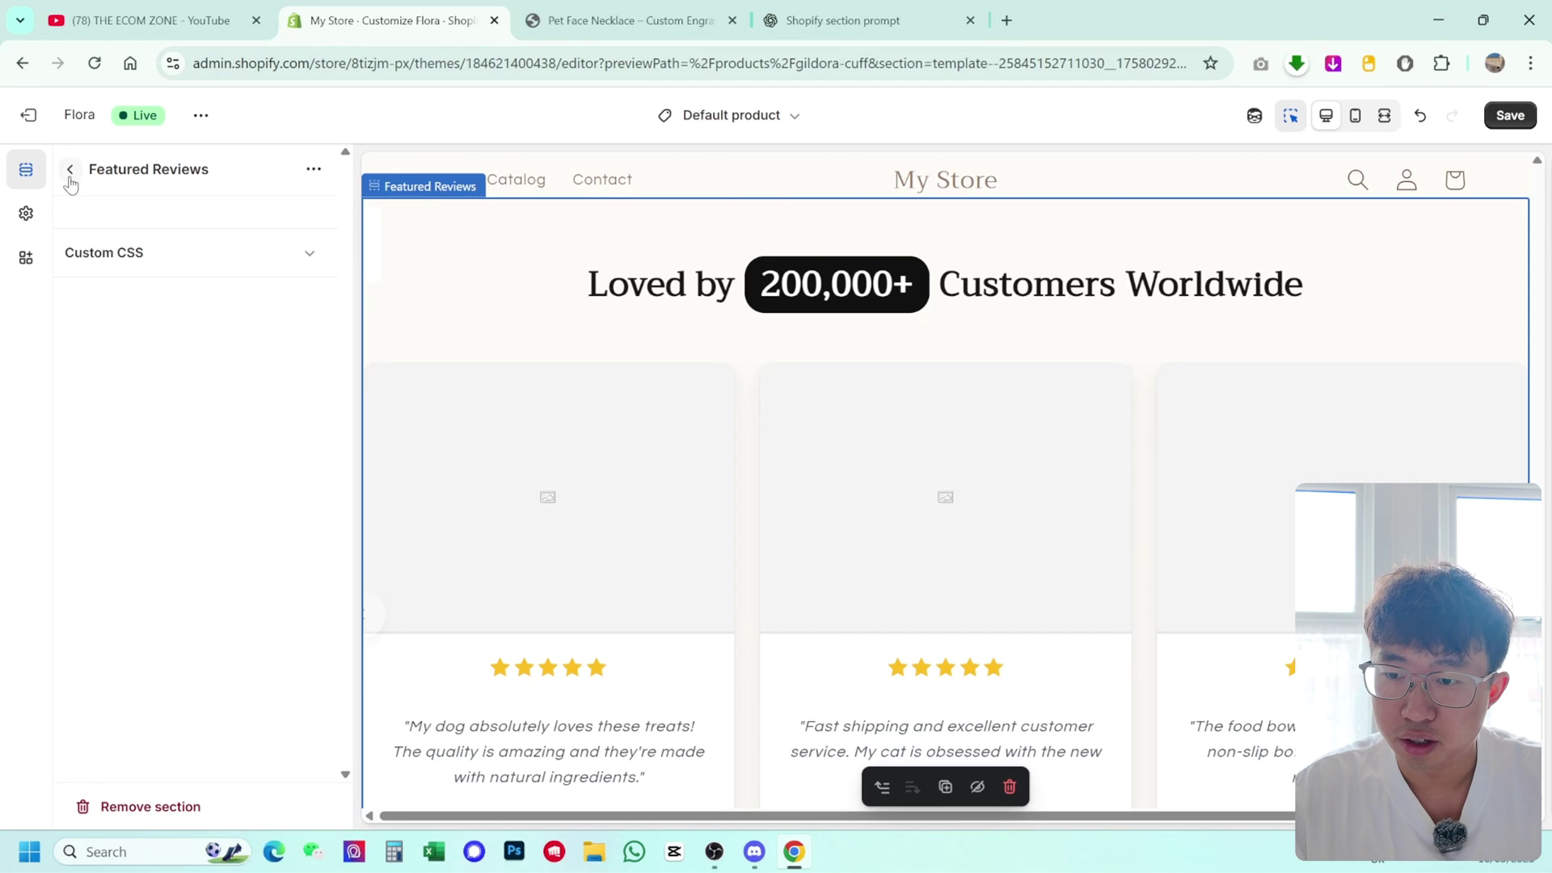
click(70, 182)
Step: Copy the Featured Reviews section and switch the editor to the Home page template
right_click(195, 658)
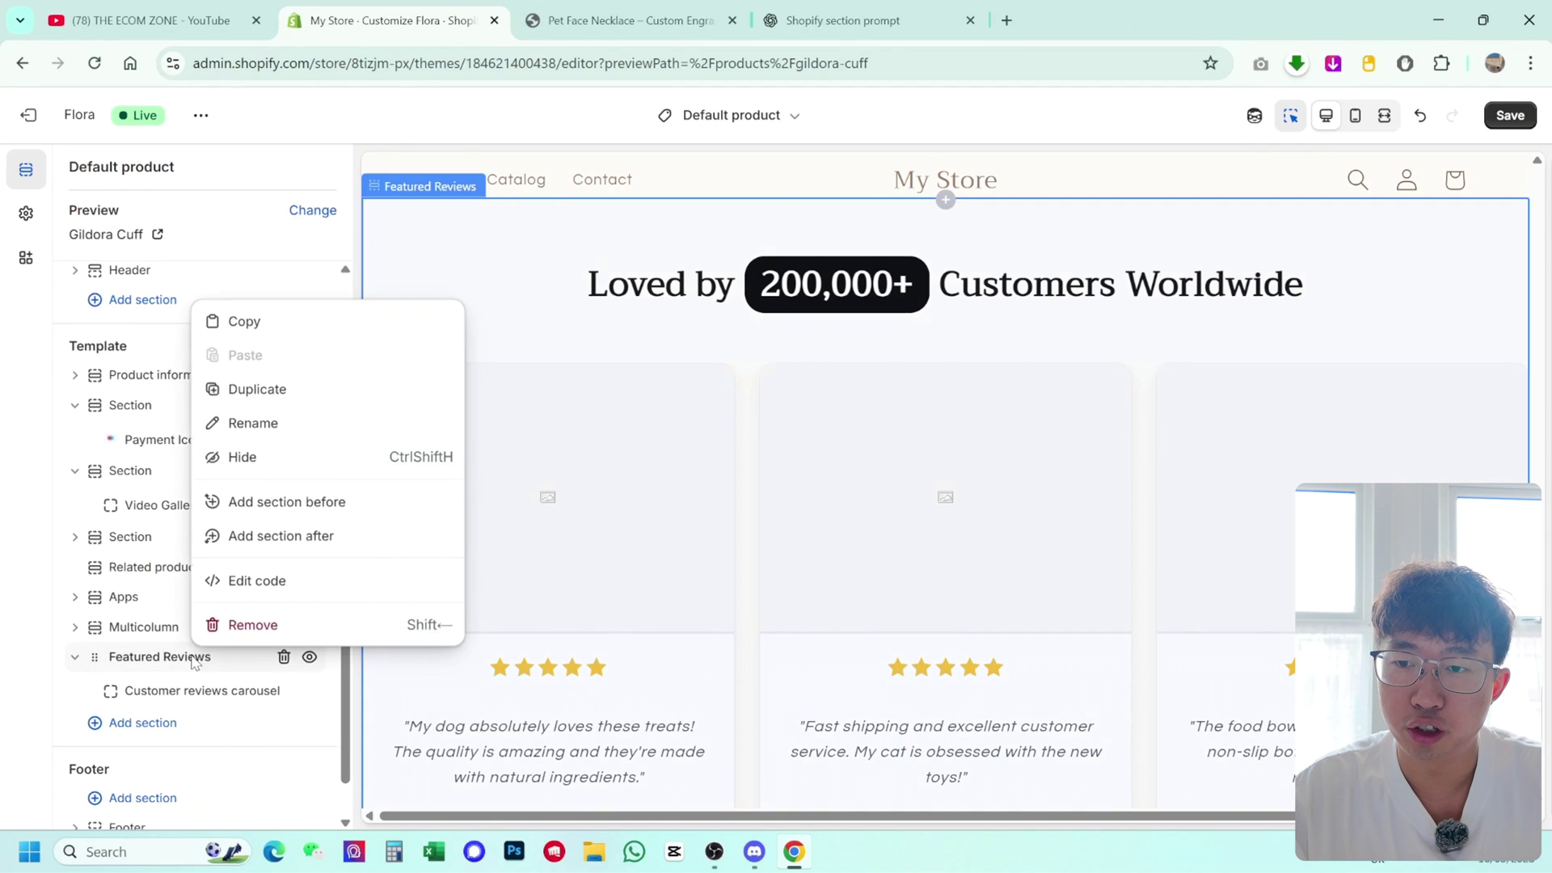
click(299, 327)
click(731, 120)
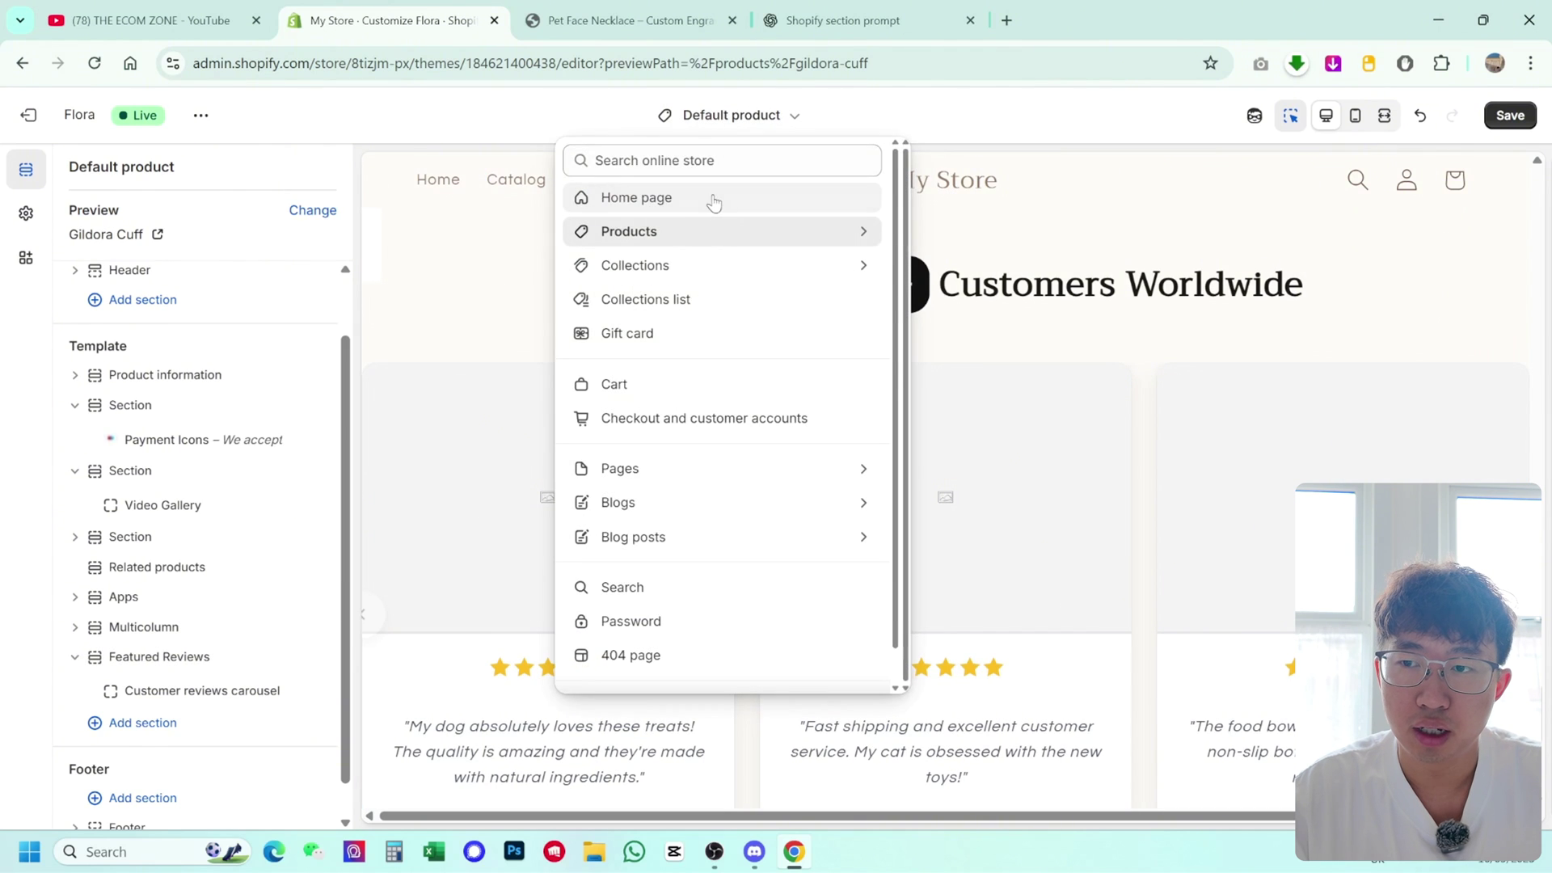
click(714, 201)
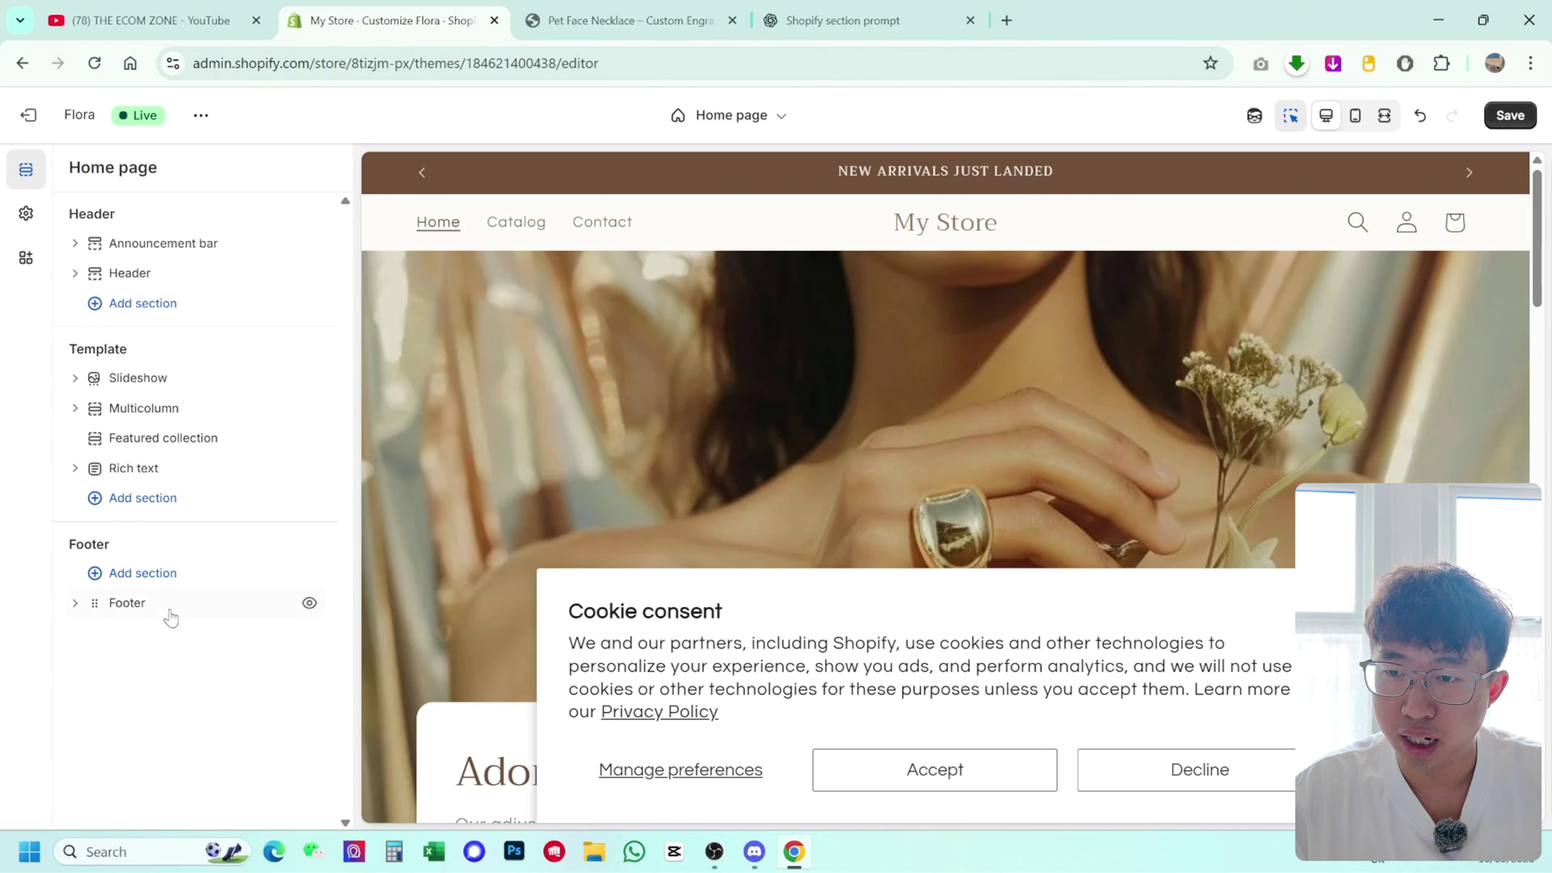
Step: Paste Featured Reviews as a new home page section and decline the cookie notice
click(140, 499)
click(187, 474)
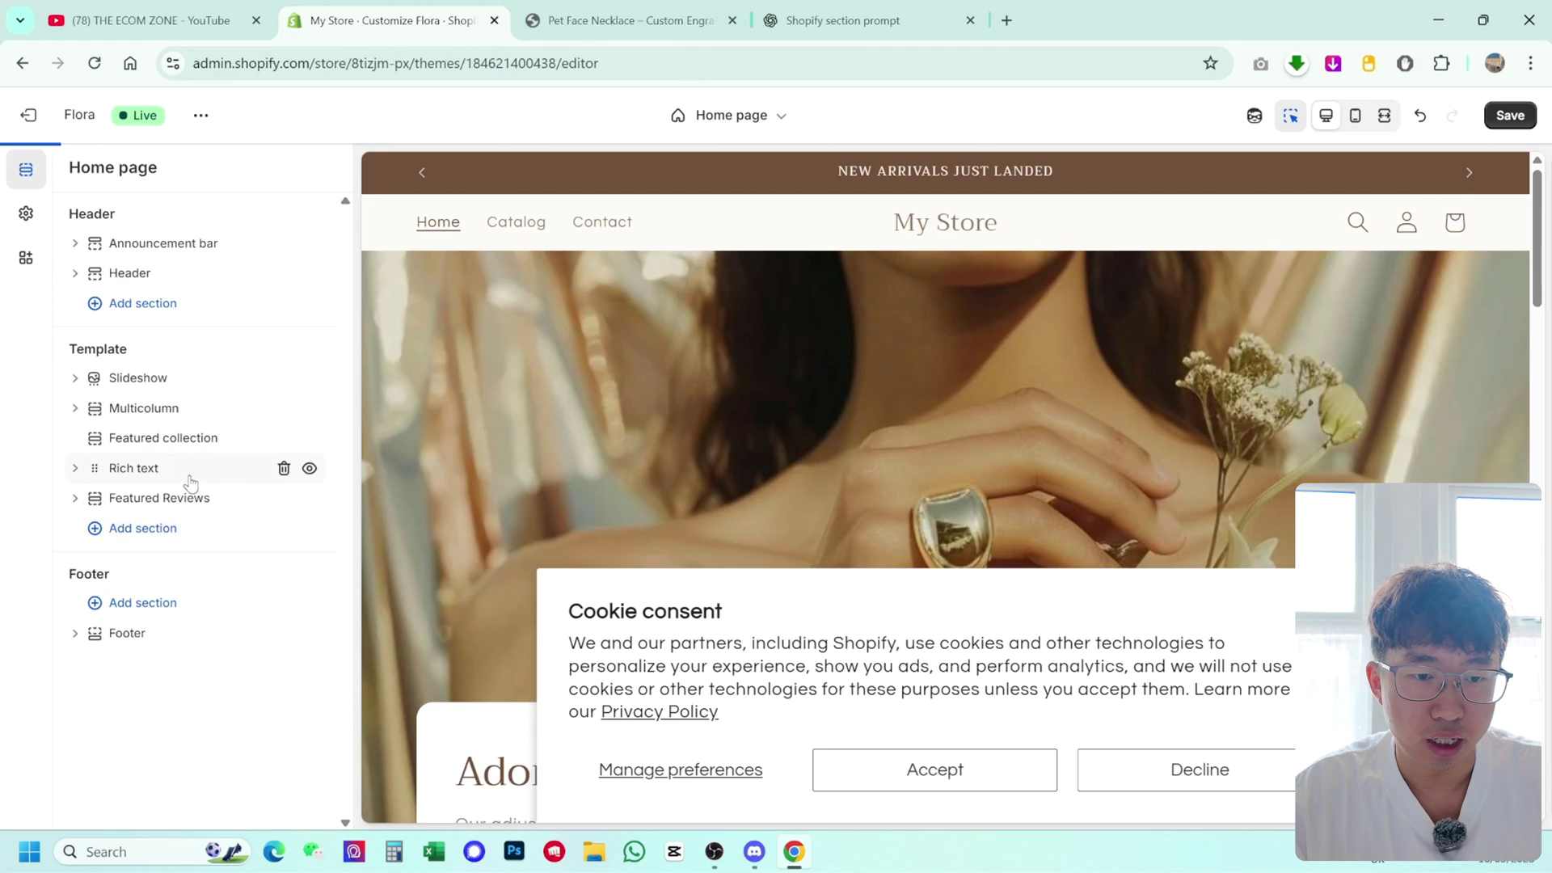
click(1168, 748)
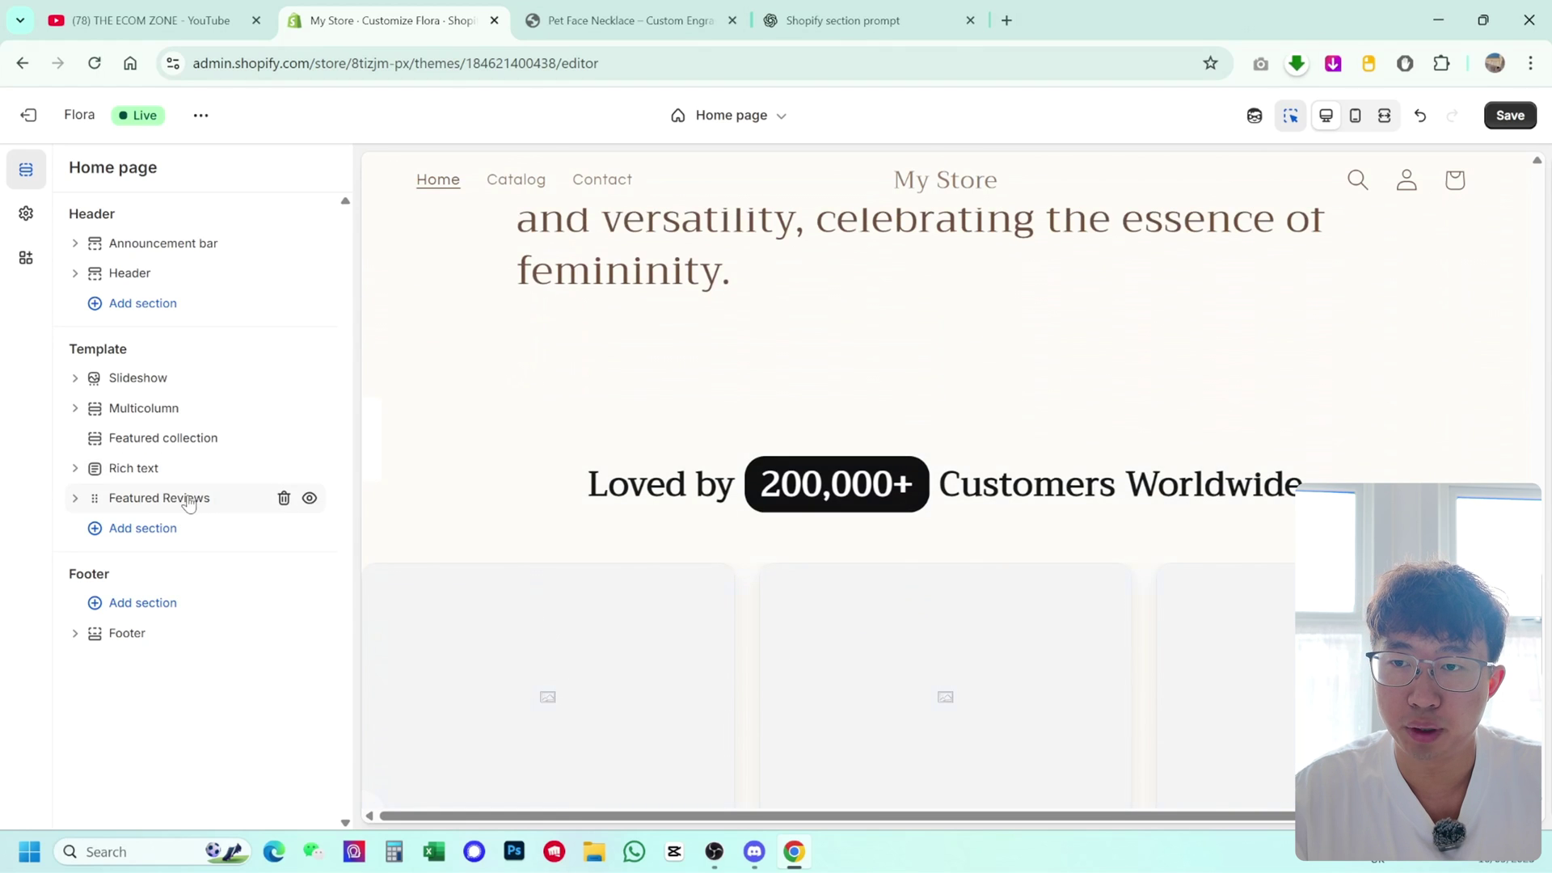
right_click(188, 501)
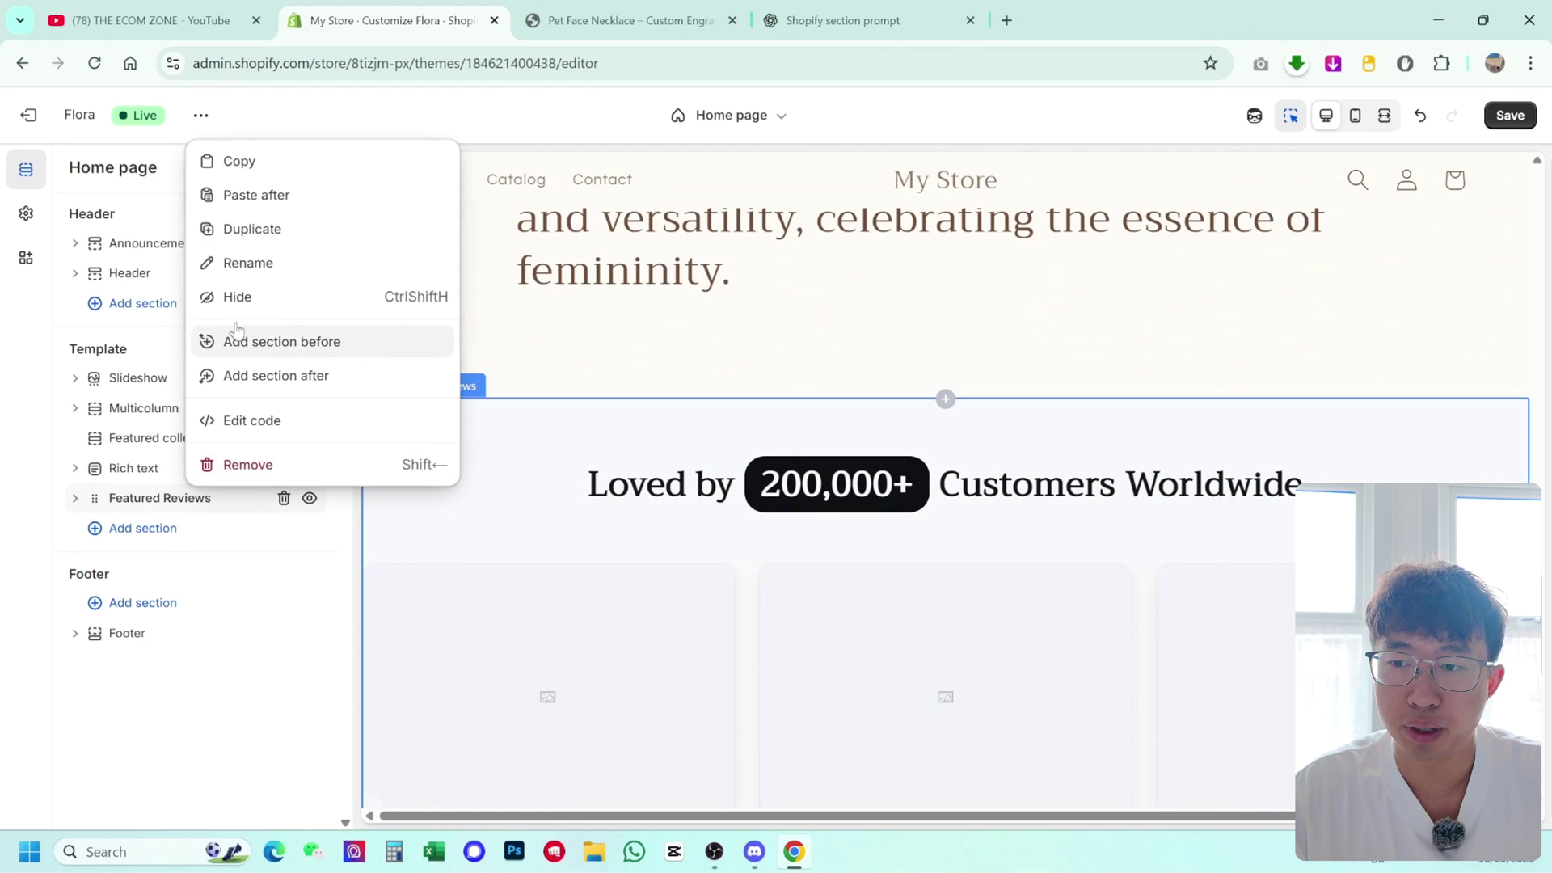
click(203, 562)
click(776, 117)
Step: Switch back to the Default product template, decline cookies, and expand the Product information blocks
click(693, 239)
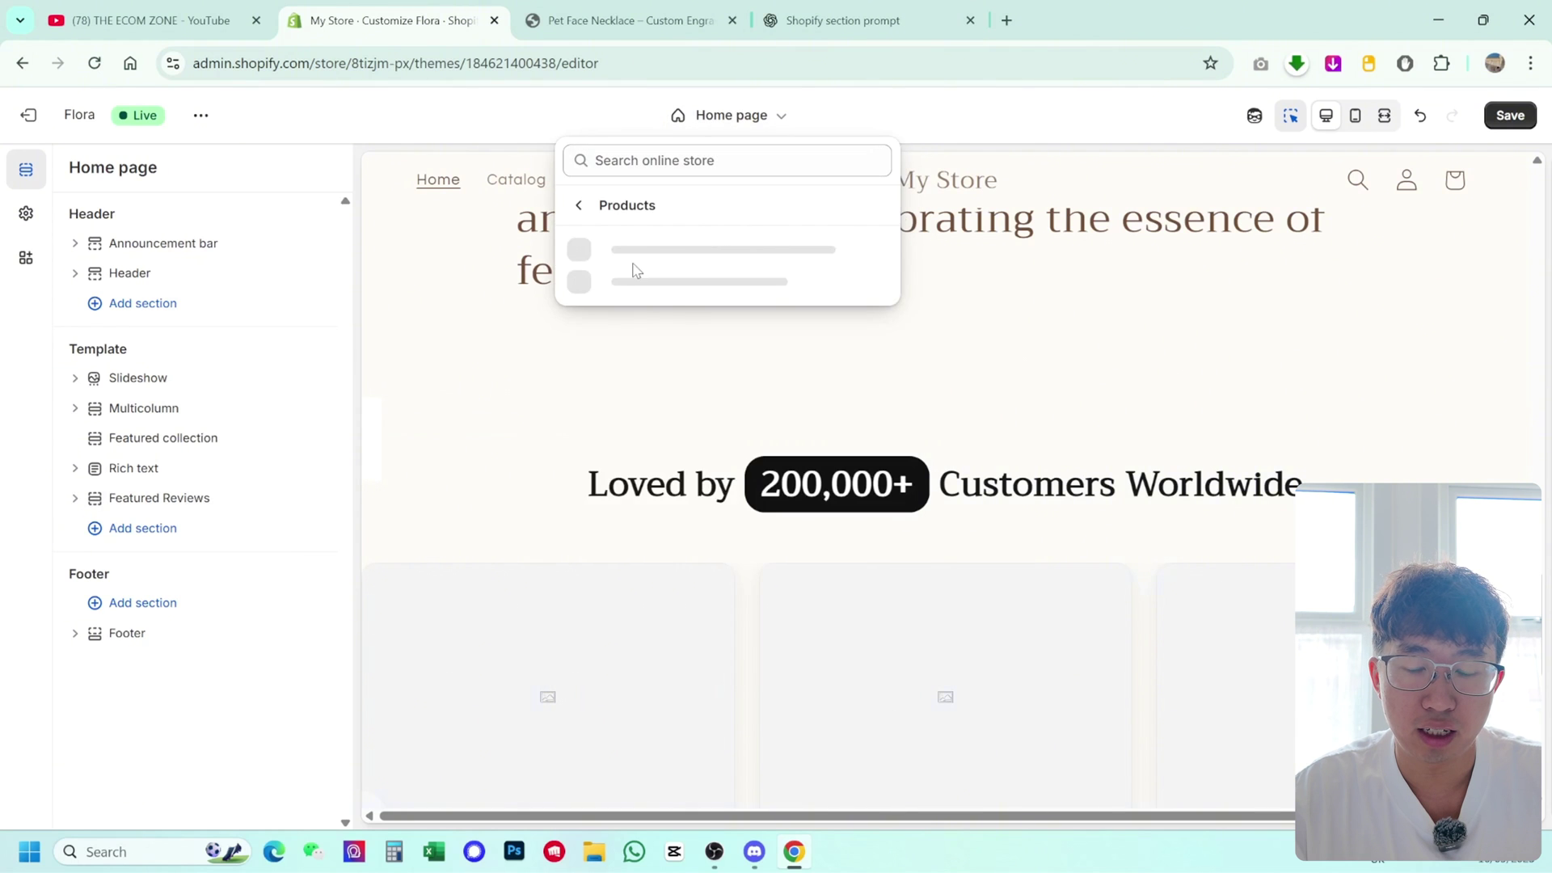
click(688, 259)
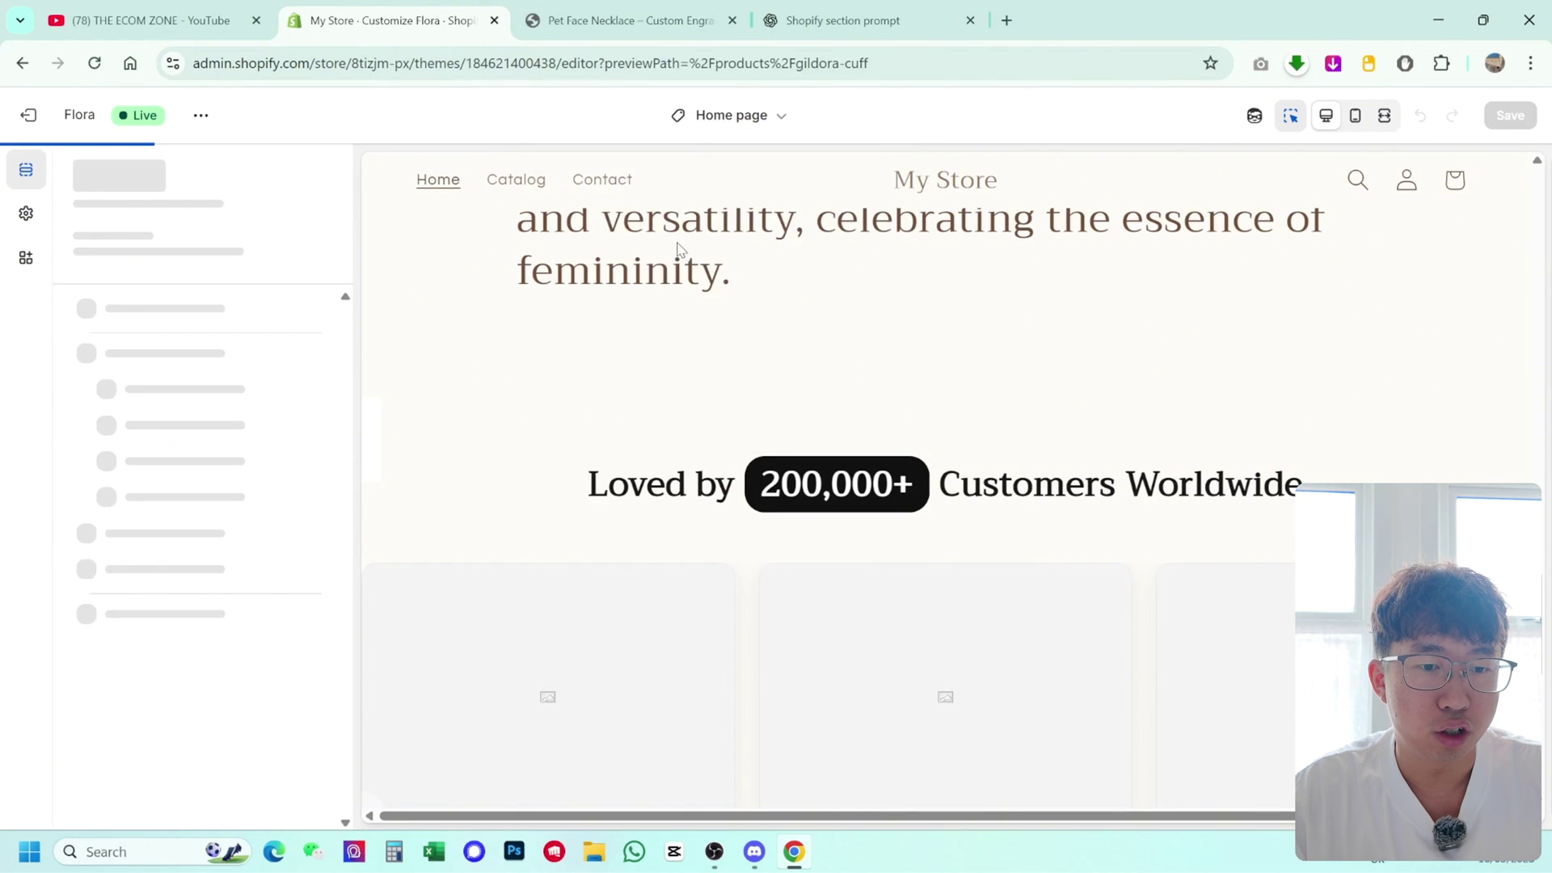
click(1156, 754)
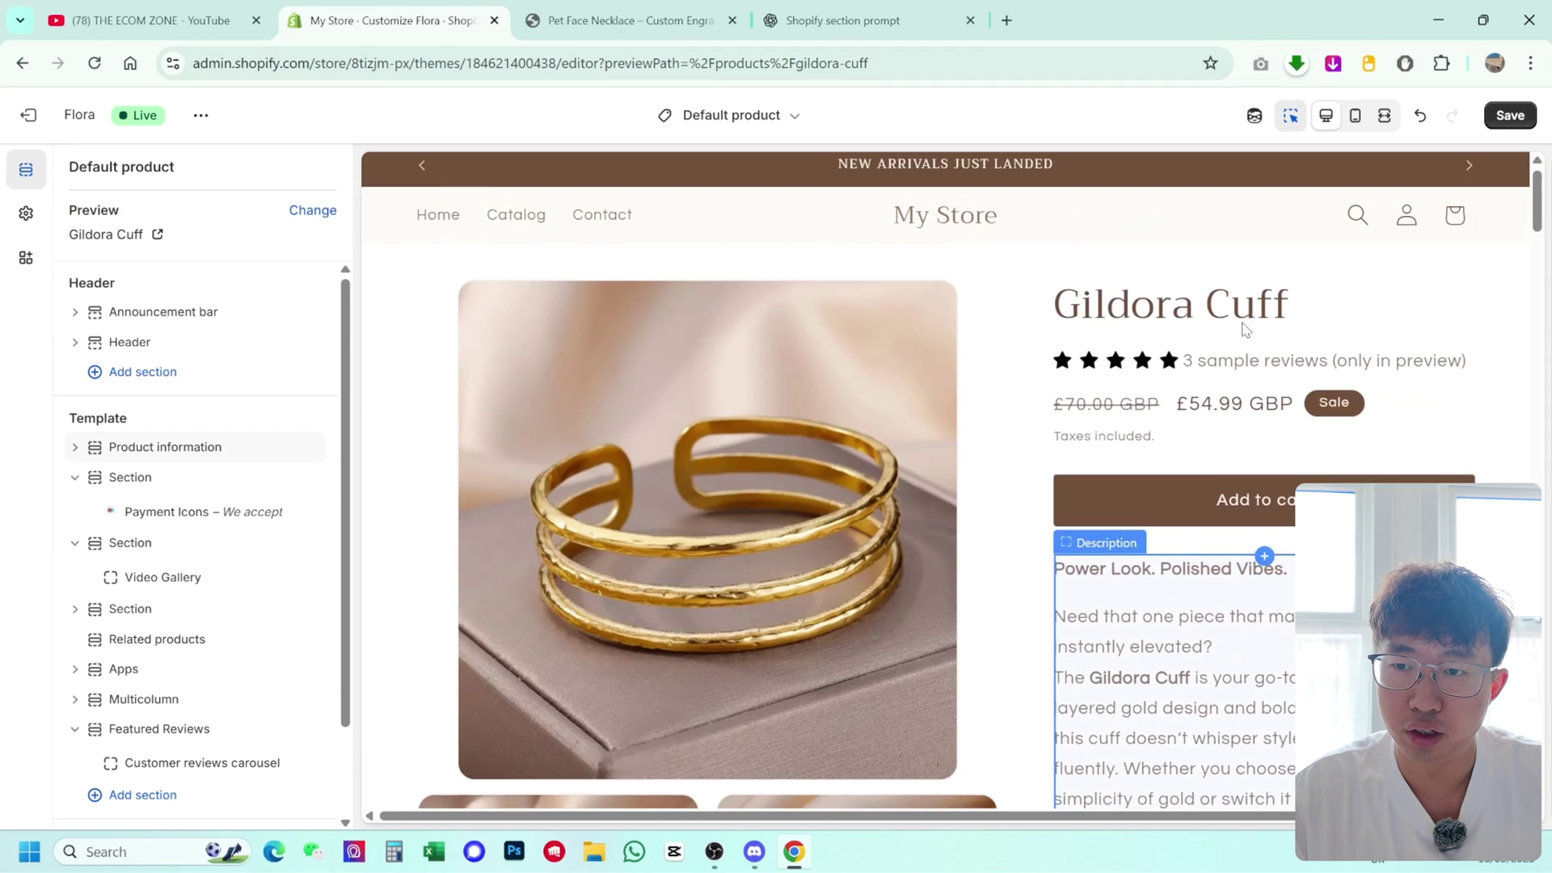
click(74, 447)
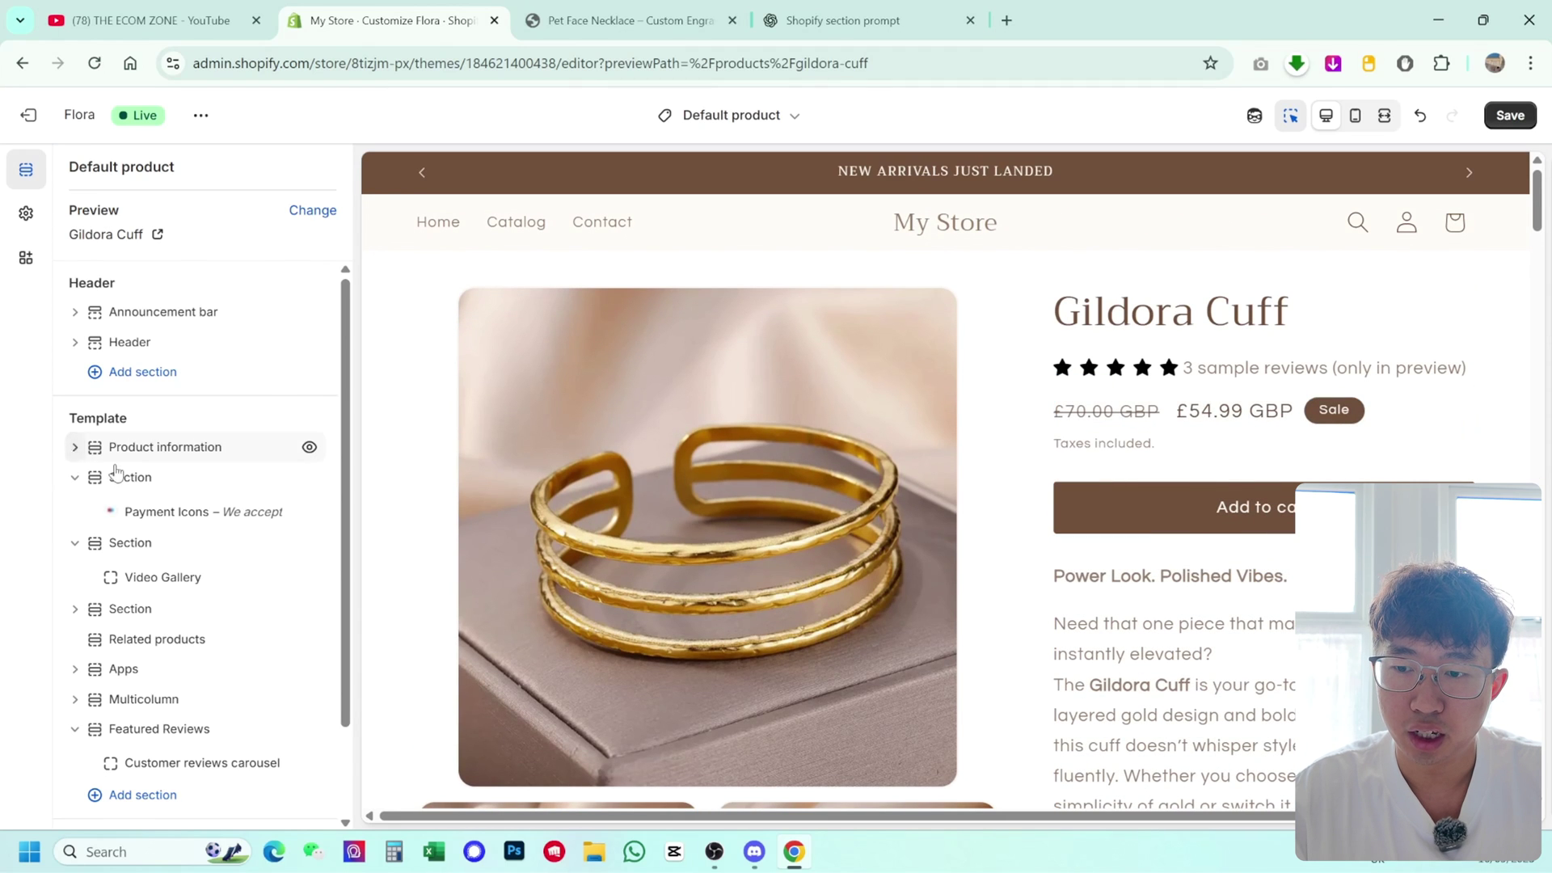
scroll(253, 608, down, 2)
mouse_move(167, 687)
mouse_down()
mouse_move(154, 597)
mouse_move(145, 648)
mouse_move(156, 592)
mouse_move(153, 685)
mouse_up()
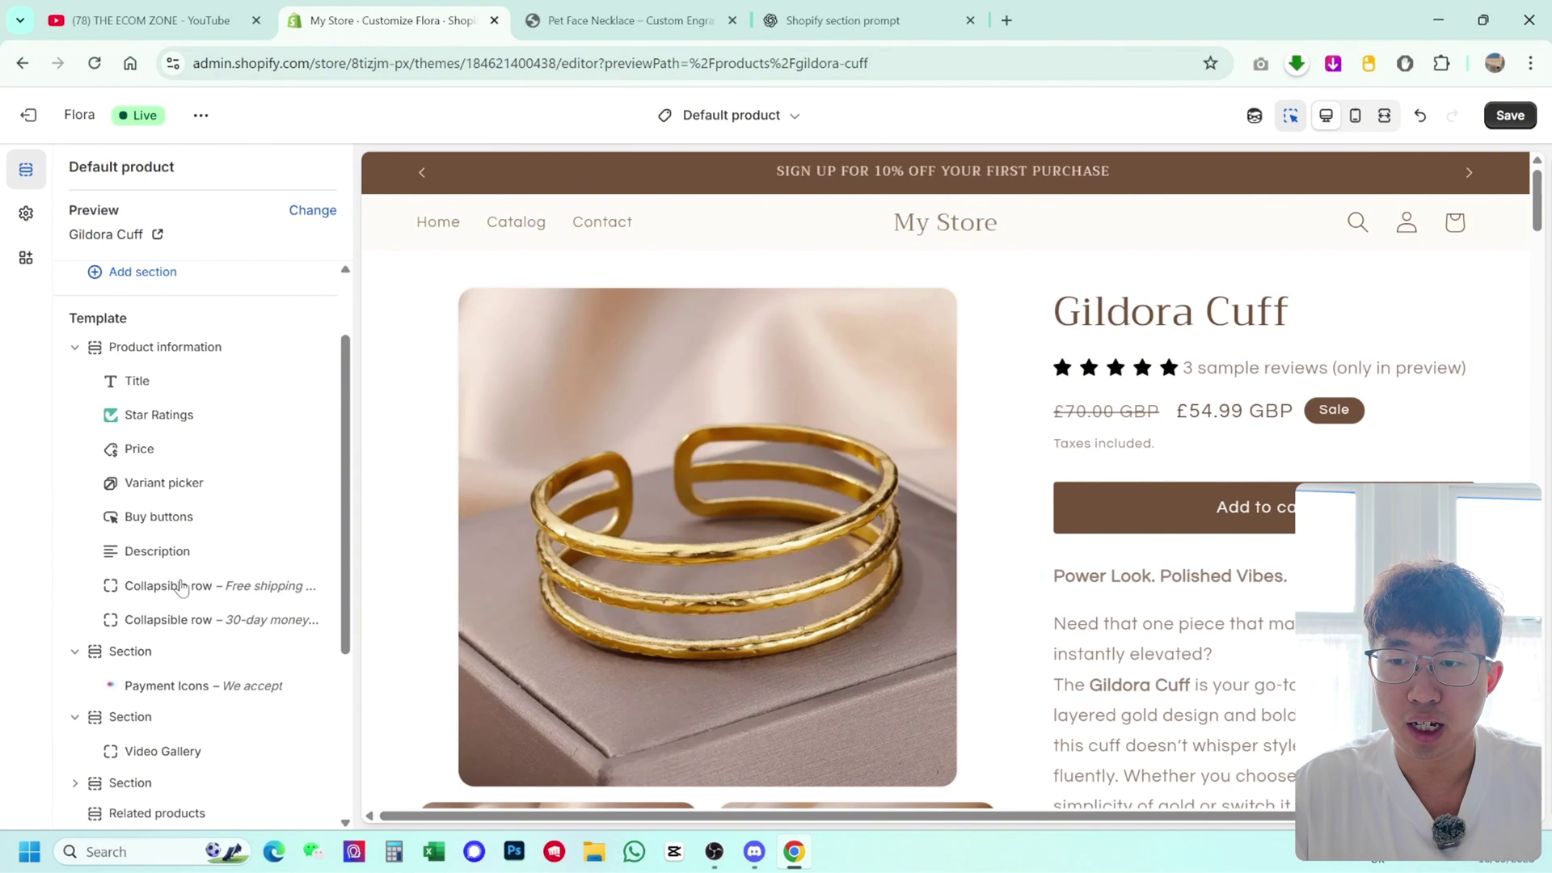
click(206, 568)
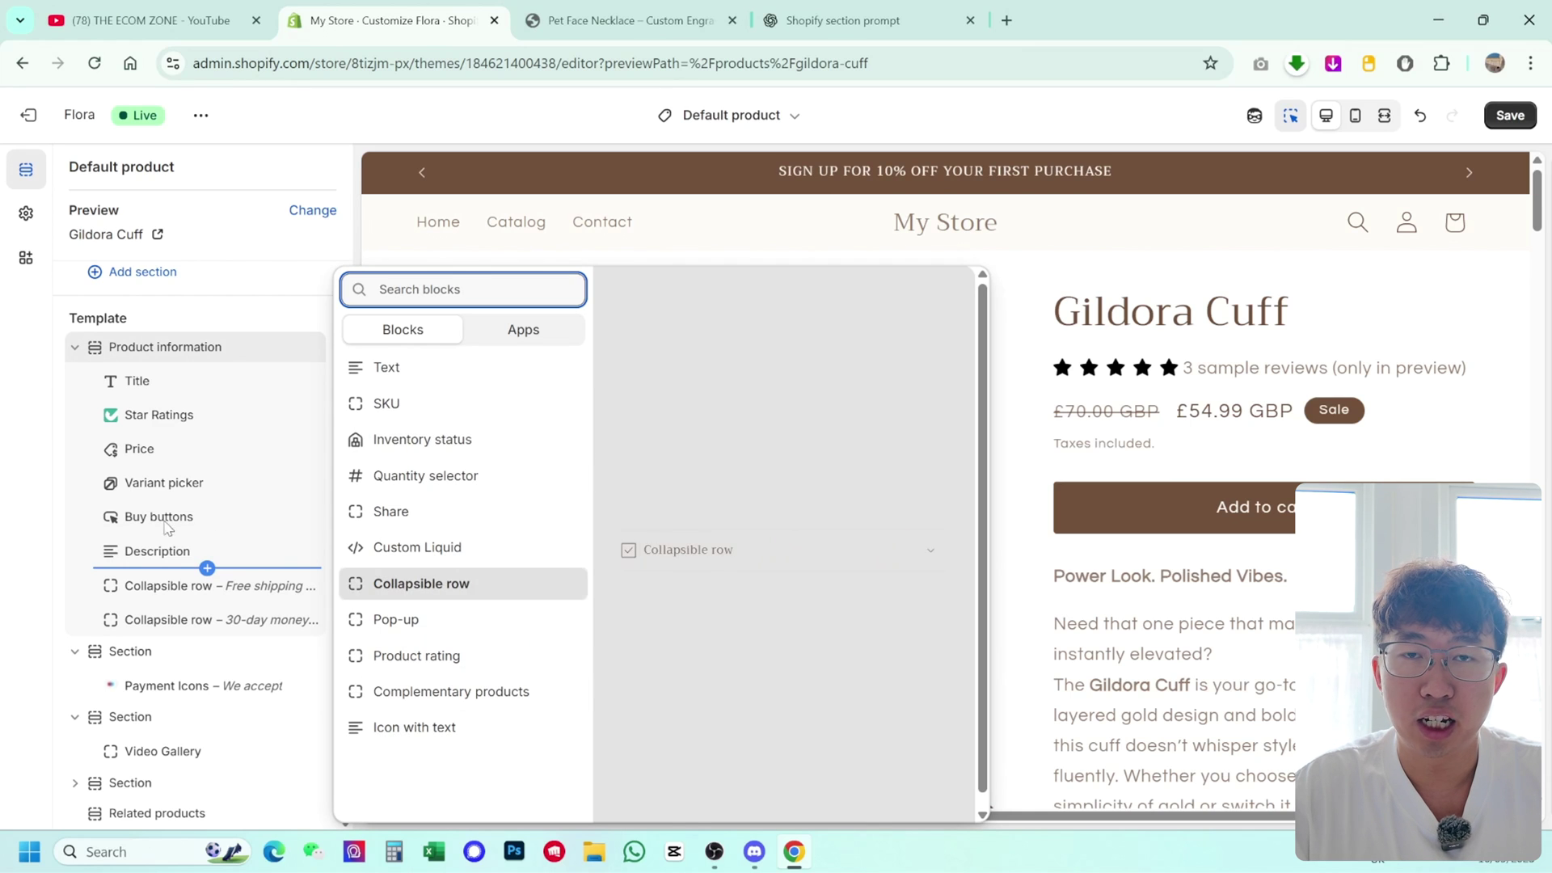
click(75, 557)
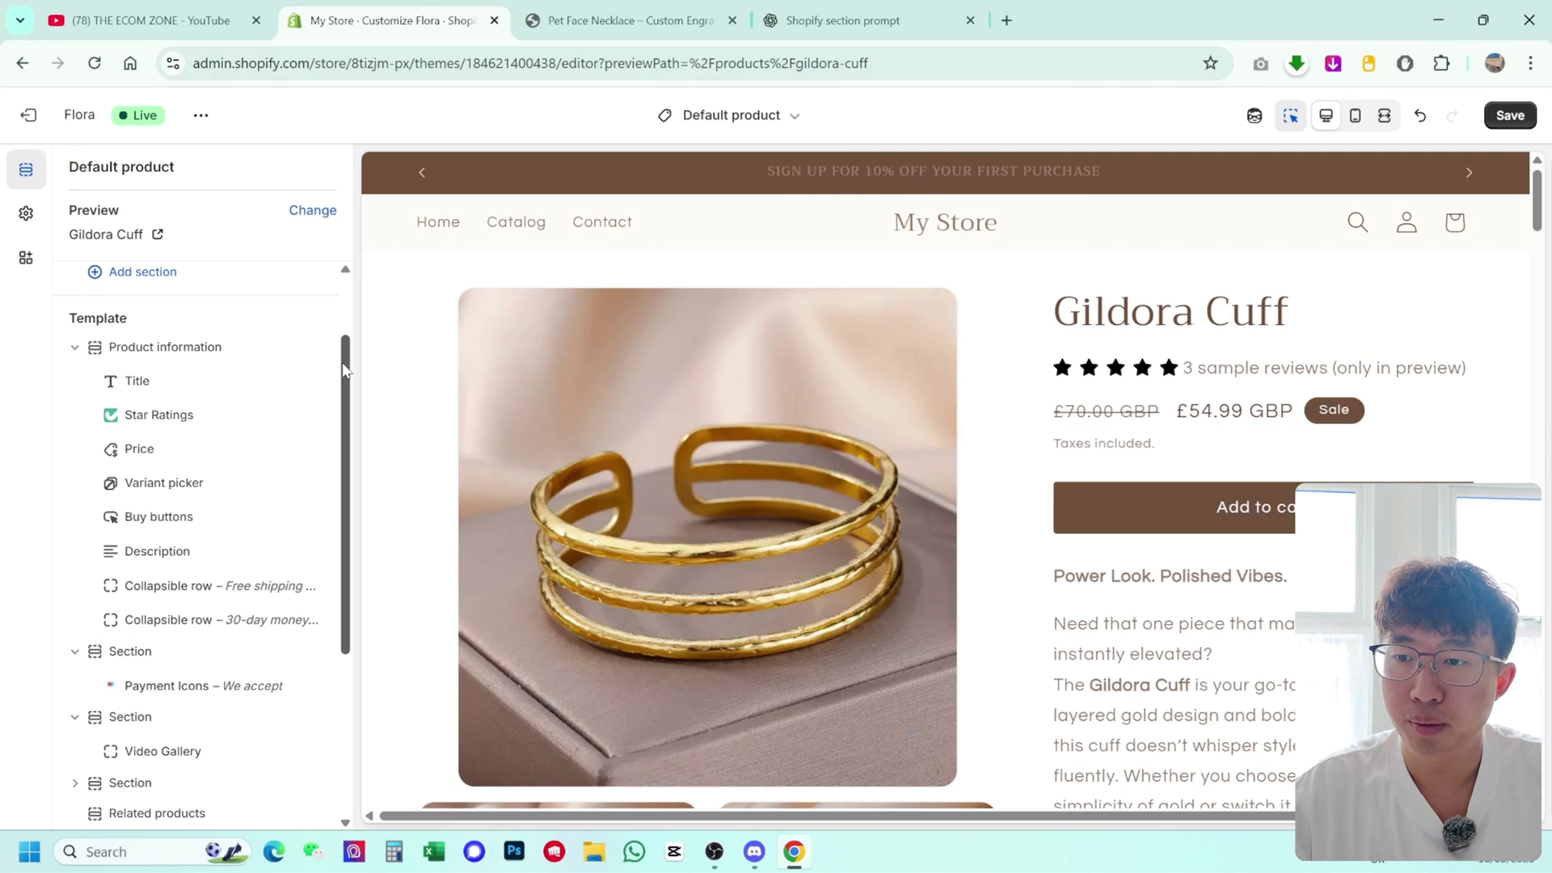
scroll(1077, 326, down, 15)
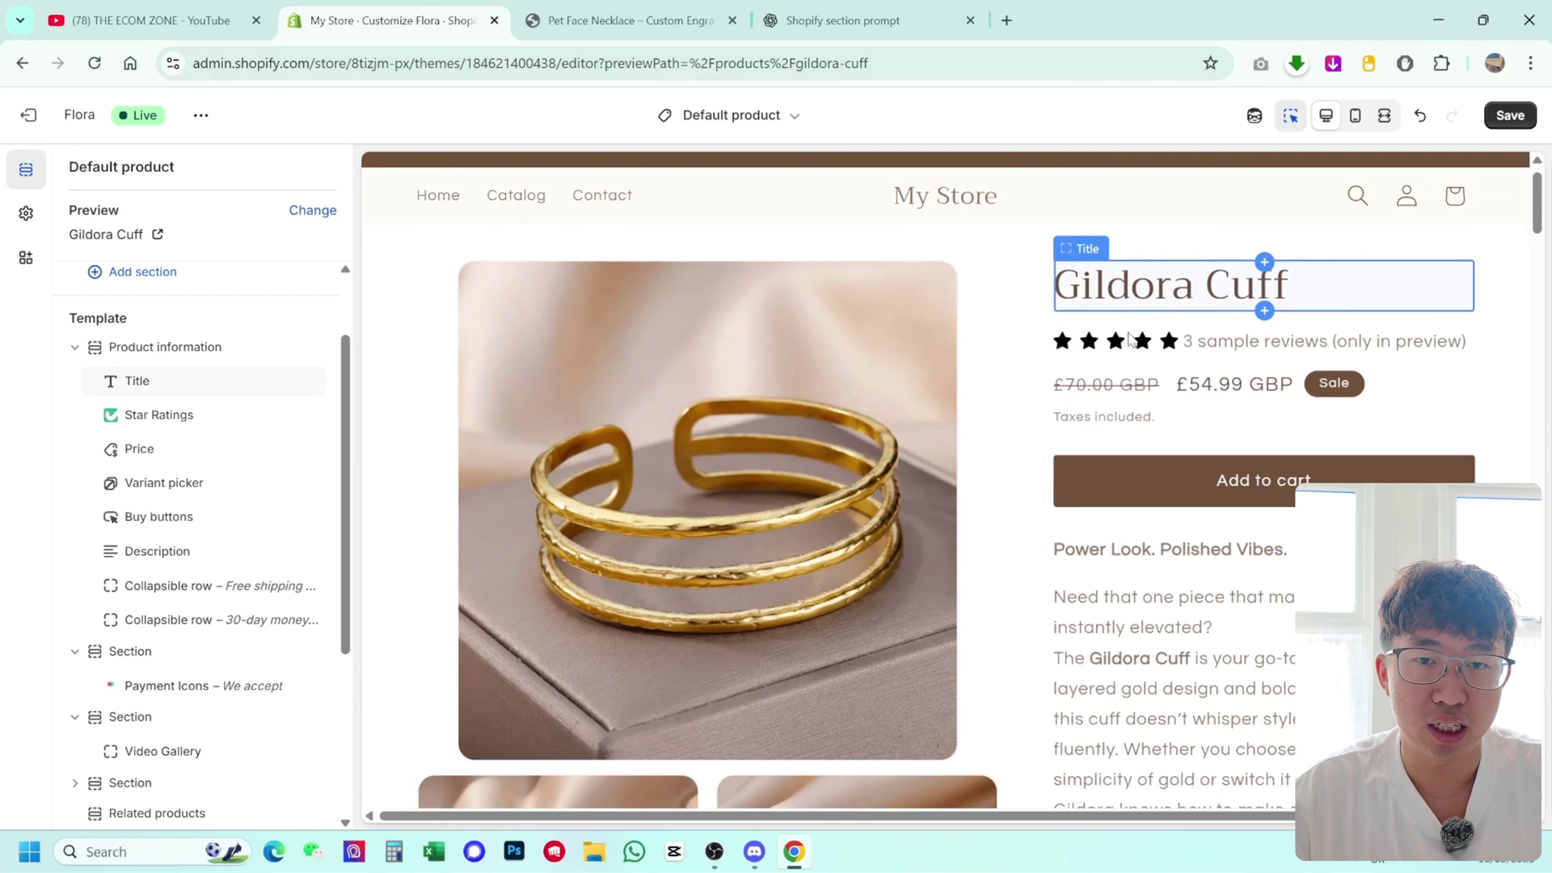
scroll(882, 345, down, 20)
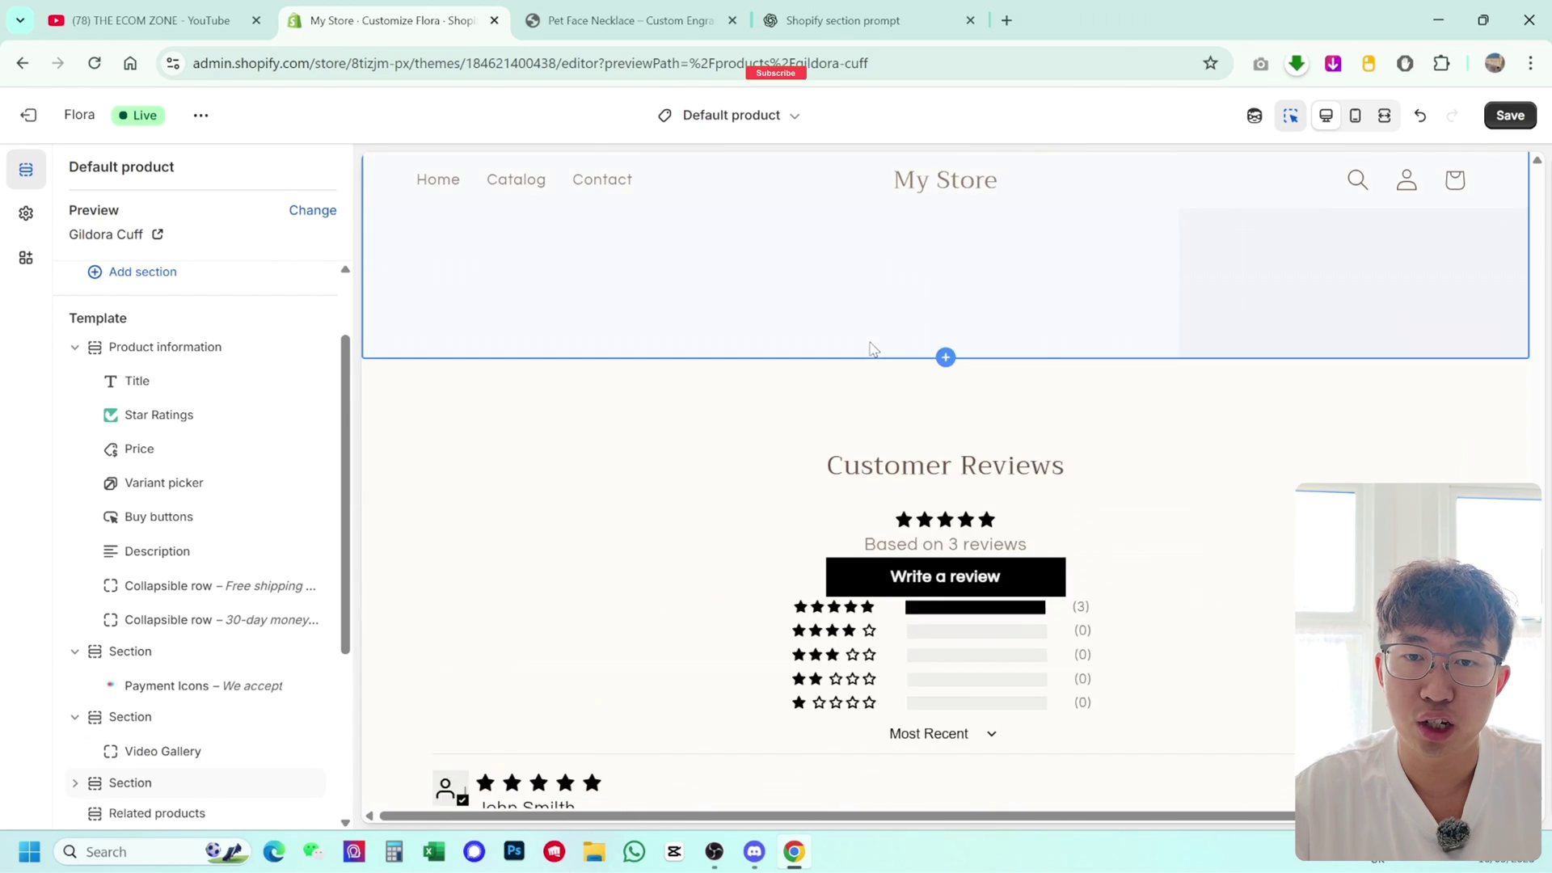
scroll(885, 347, up, 5)
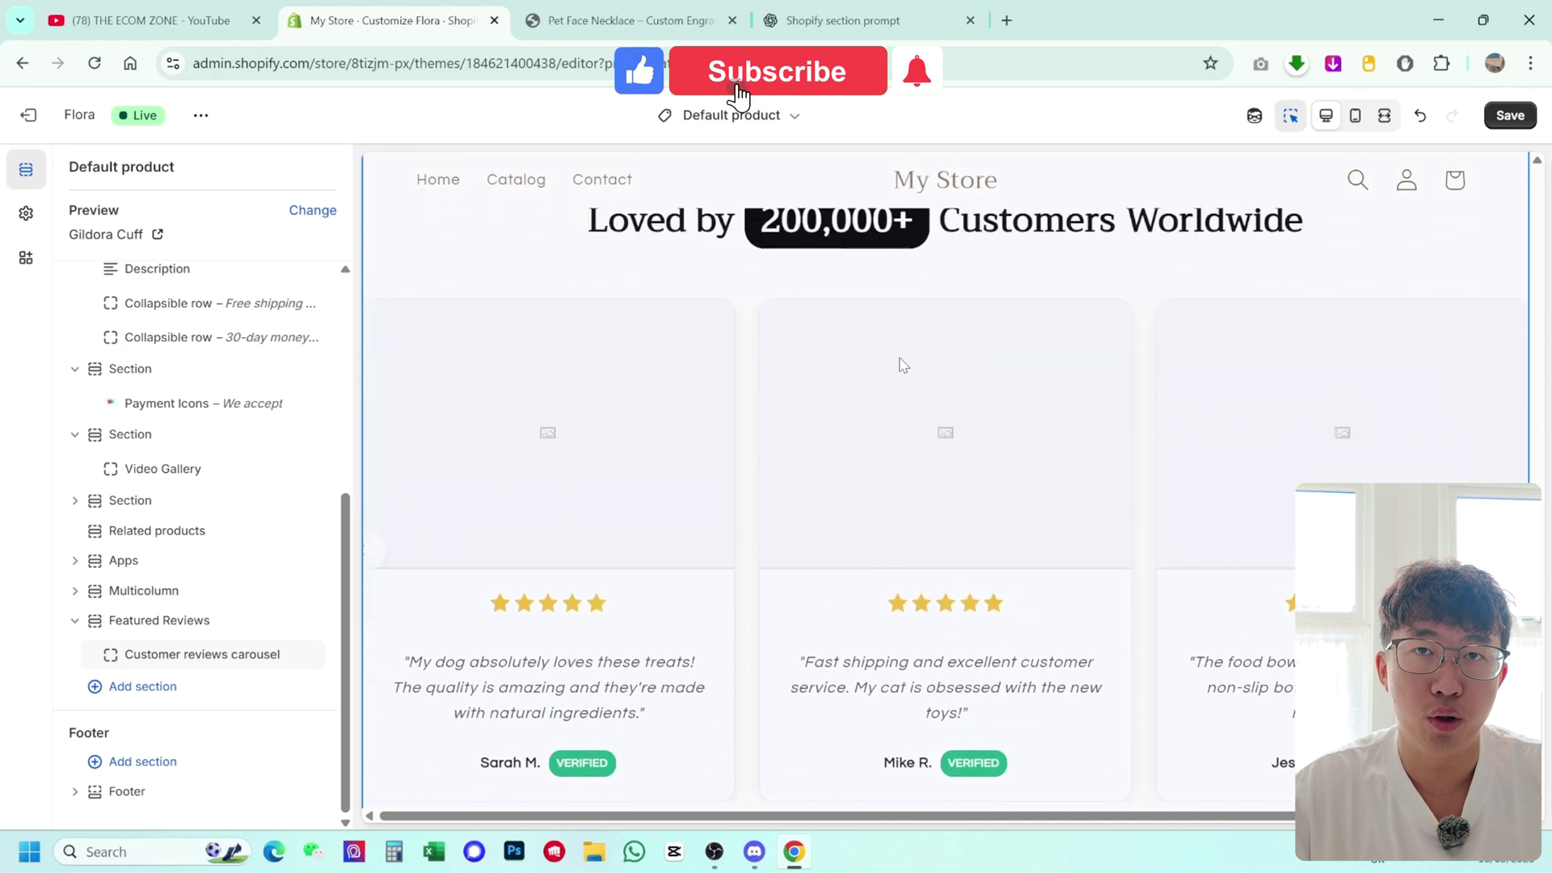